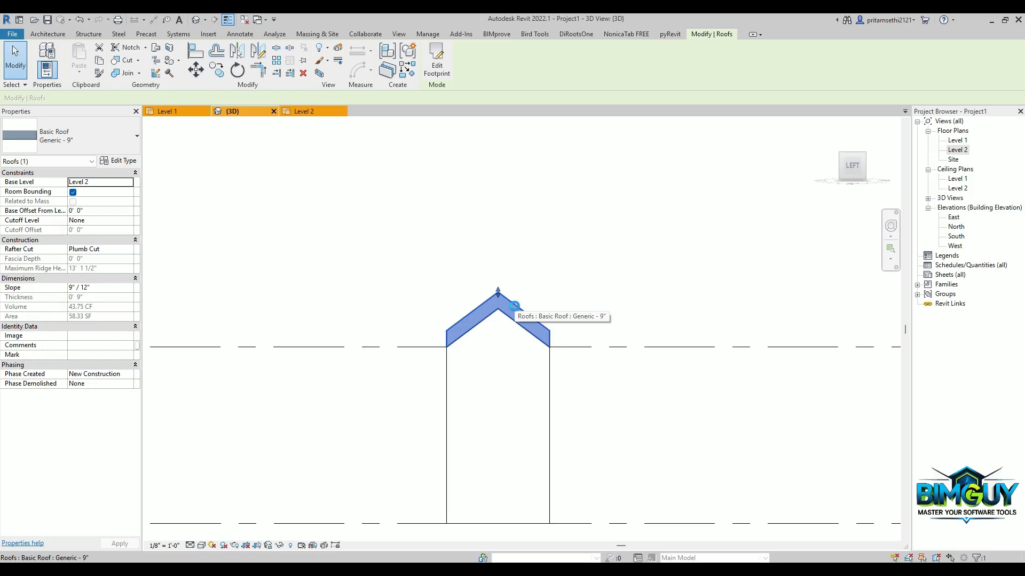
# Step: Nudge the selected gable roof down and up, ending at a base offset of -3' 4" from Level 2
pyautogui.press('Down')
pyautogui.press('Down')
pyautogui.press('Down')
pyautogui.press('Down')
pyautogui.press('Up')
pyautogui.press('Up')
pyautogui.press('Up')
pyautogui.press('Up')
pyautogui.press('Up')
pyautogui.press('Down')
pyautogui.press('Down')
pyautogui.press('Down')
pyautogui.press('Down')
pyautogui.press('Down')
pyautogui.press('Down')
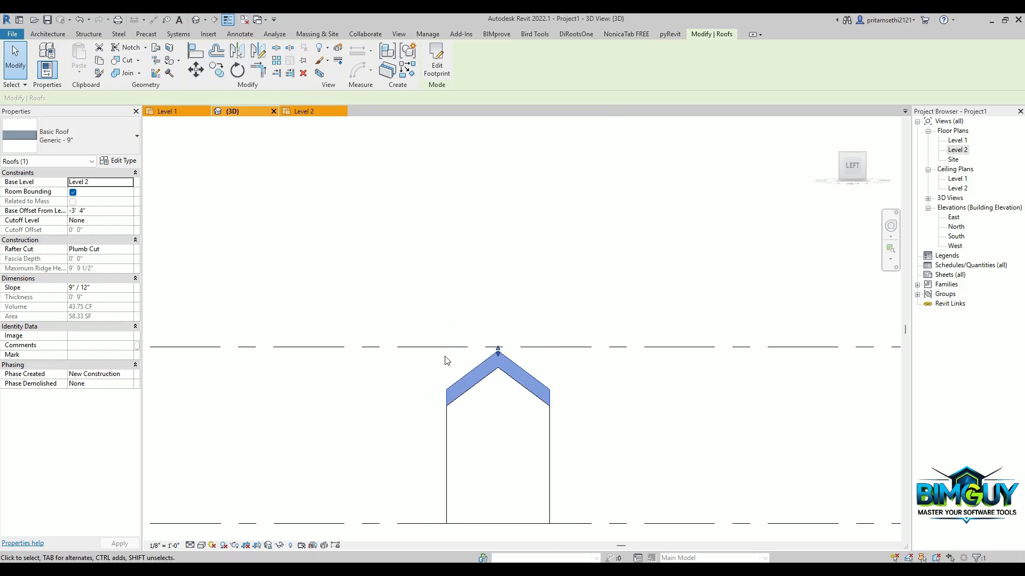
# Step: Examine in 3D and from the left how the gable wall attached to the roof fits beneath it
pyautogui.keyDown('shift'); pyautogui.moveTo(382, 382); pyautogui.dragTo(449, 460, button='middle'); pyautogui.keyUp('shift')
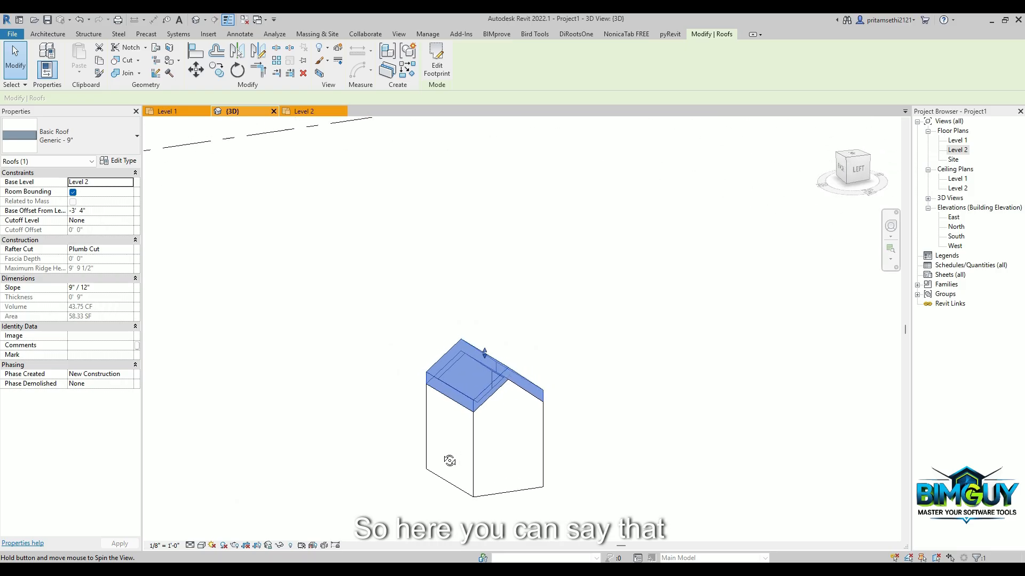
pyautogui.keyDown('shift'); pyautogui.moveTo(528, 401); pyautogui.dragTo(454, 421, button='middle'); pyautogui.keyUp('shift')
pyautogui.click(441, 419)
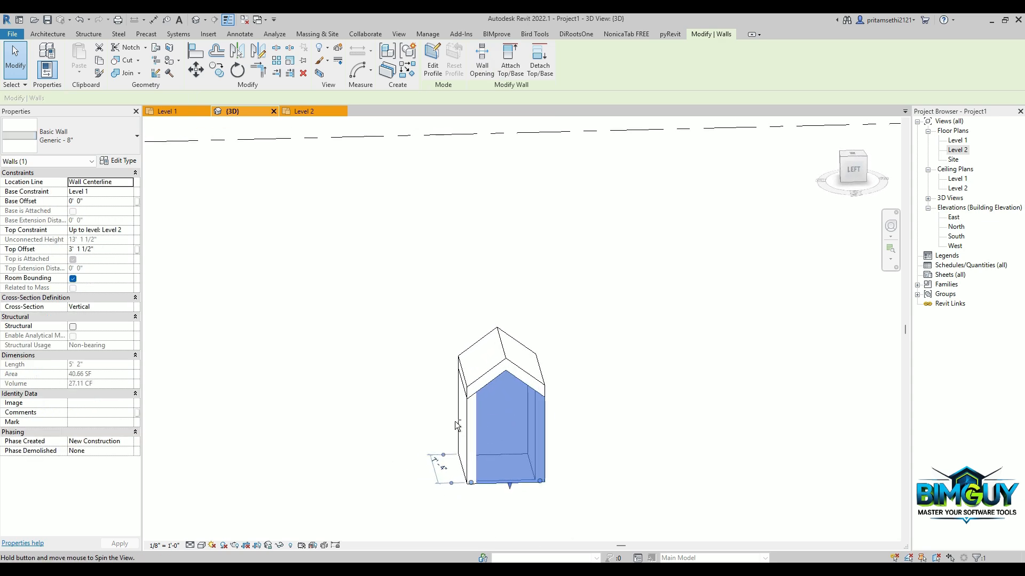
pyautogui.click(190, 545)
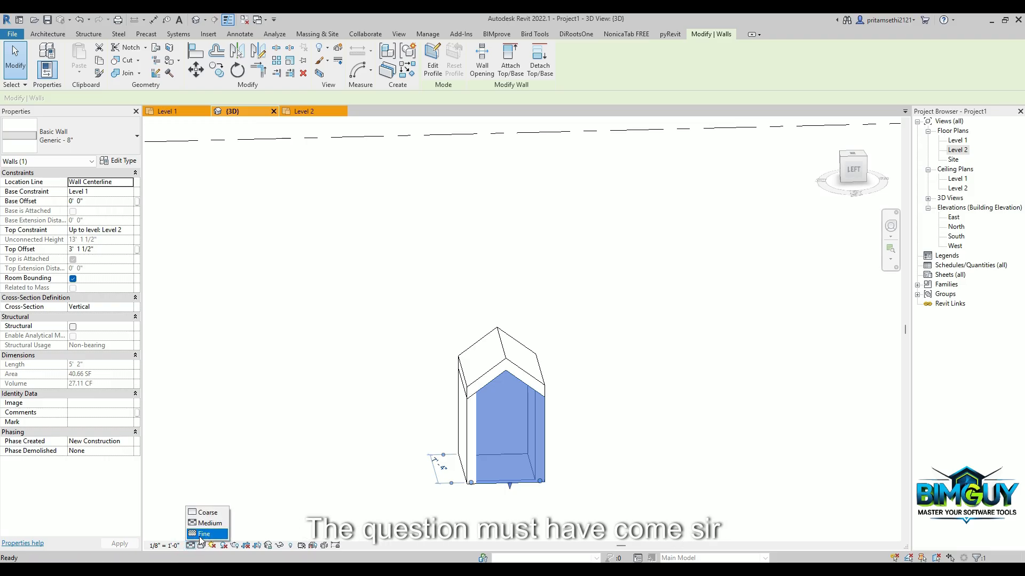
pyautogui.press('Escape')
pyautogui.press('Escape')
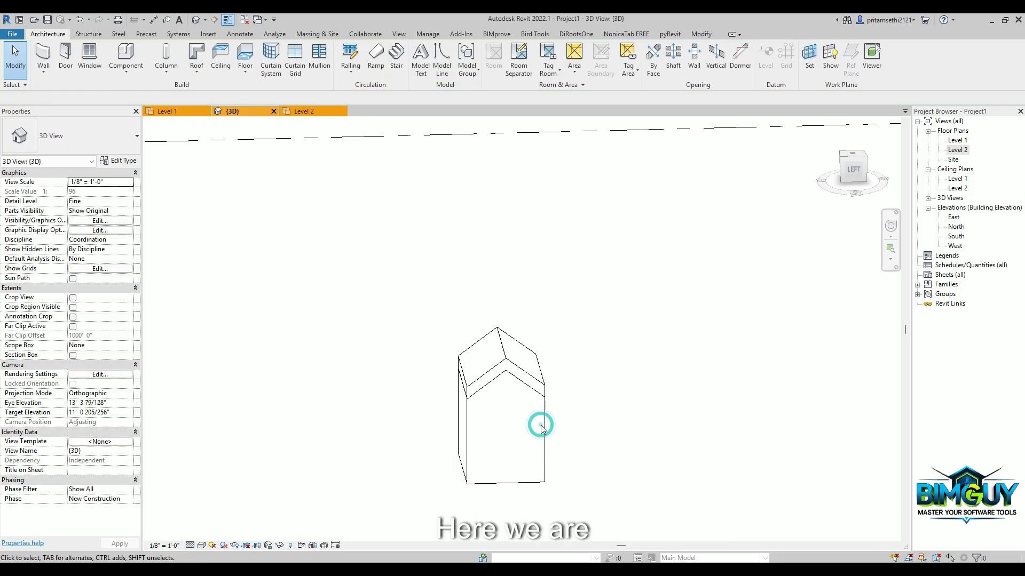
pyautogui.click(540, 427)
pyautogui.keyDown('shift'); pyautogui.moveTo(544, 423); pyautogui.dragTo(393, 393, button='middle'); pyautogui.keyUp('shift')
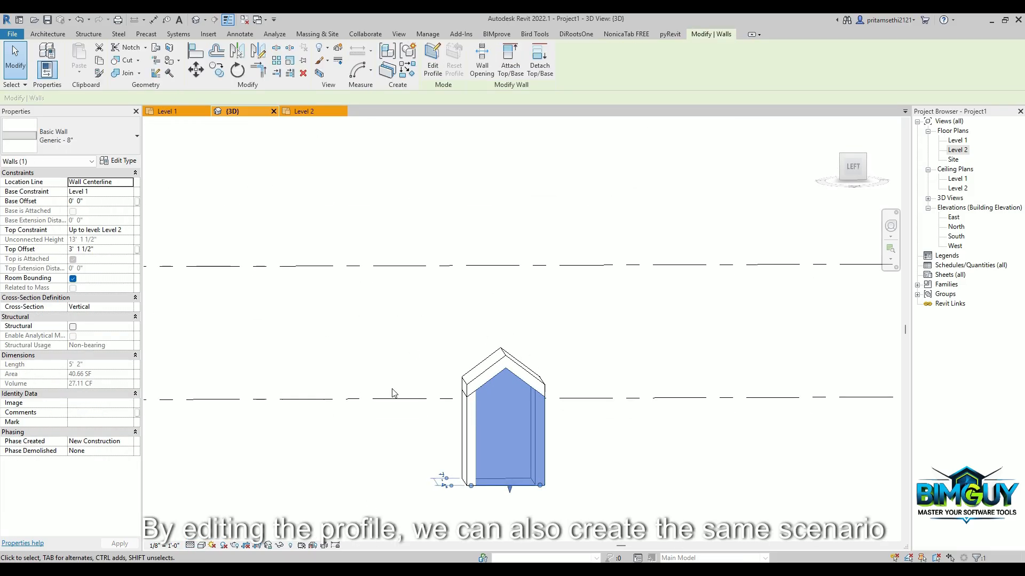
pyautogui.click(853, 168)
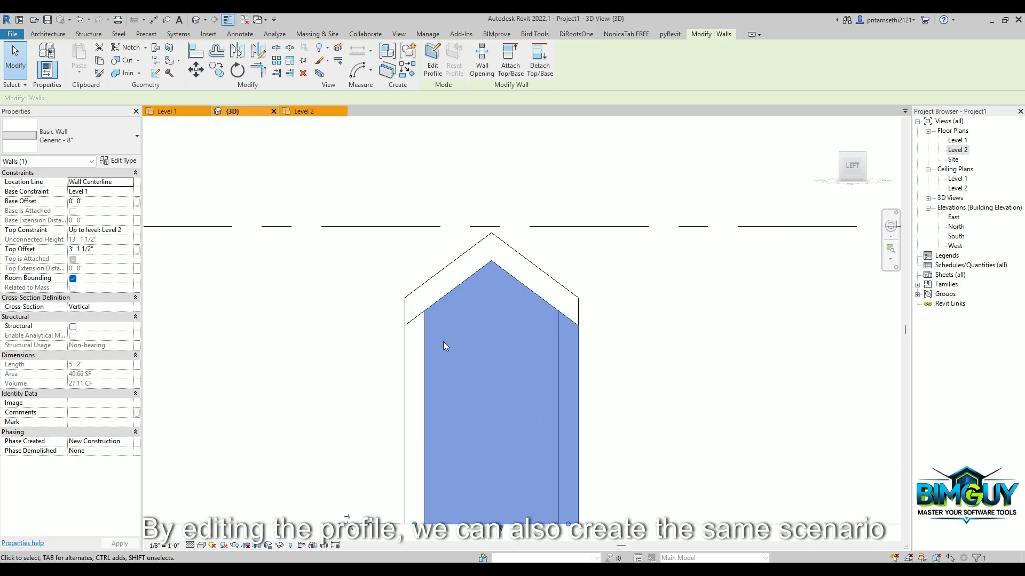
pyautogui.moveTo(484, 323); pyautogui.dragTo(393, 362, button='middle')
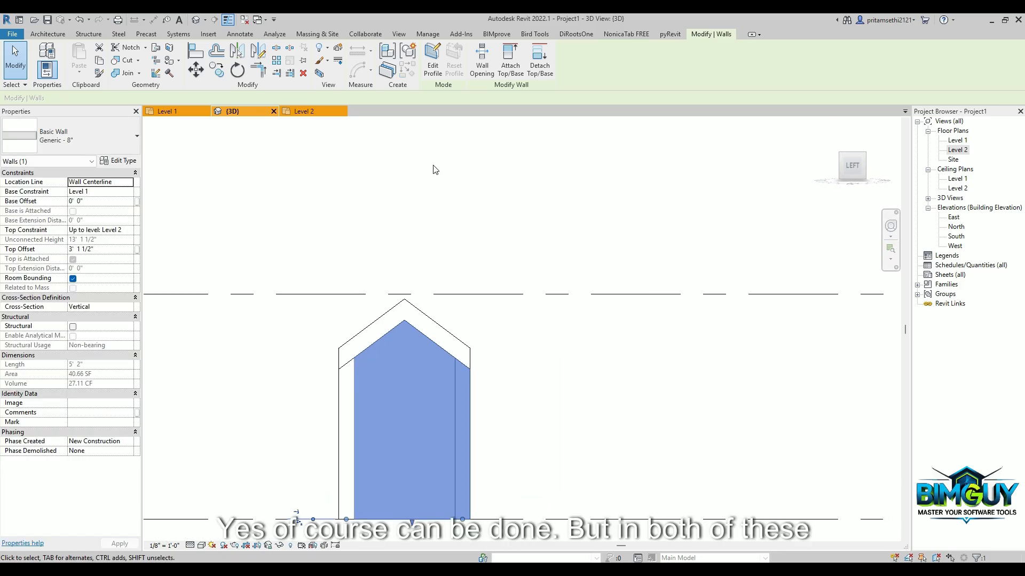
pyautogui.scroll(-2, 424, 339)
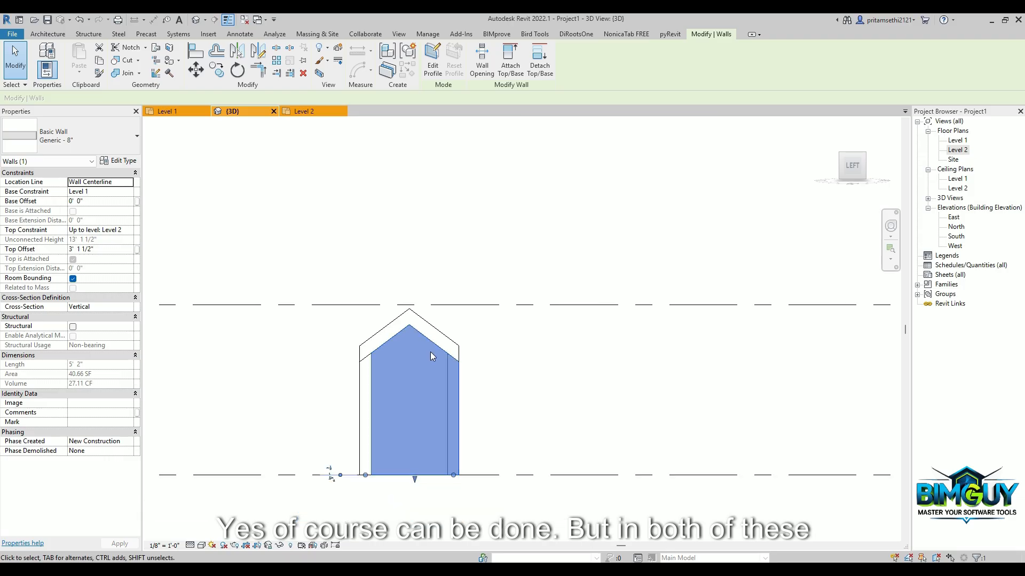
pyautogui.press('Escape')
pyautogui.scroll(-1, 427, 355)
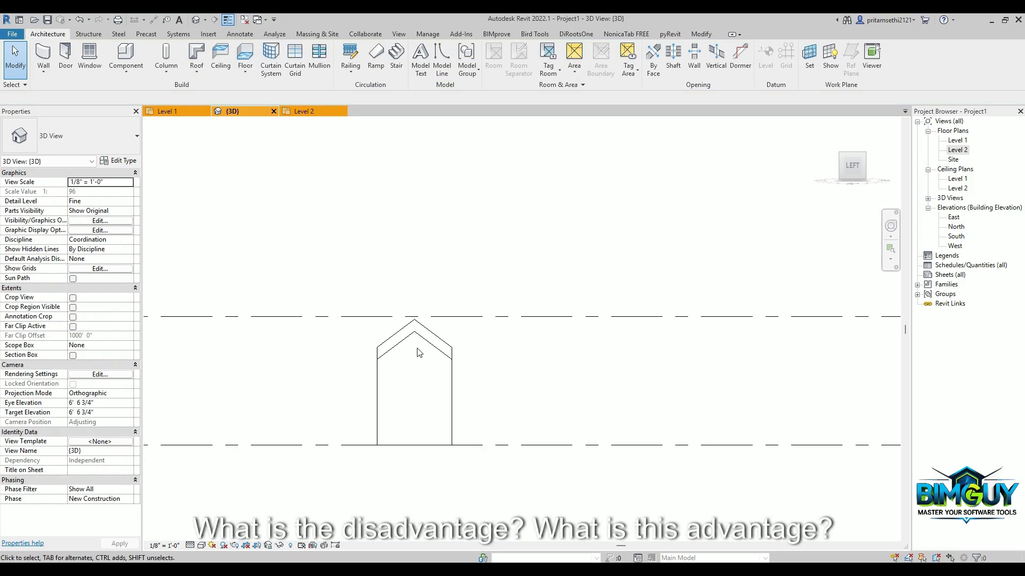
# Step: Copy the whole house, walls and roof, horizontally to a spot beside the original in the top view
pyautogui.keyDown('shift'); pyautogui.moveTo(419, 352); pyautogui.dragTo(376, 335, button='middle'); pyautogui.keyUp('shift')
pyautogui.moveTo(354, 264); pyautogui.dragTo(480, 447)
pyautogui.click(506, 291)
pyautogui.moveTo(521, 271); pyautogui.dragTo(299, 435)
pyautogui.scroll(-2, 405, 369)
pyautogui.keyDown('shift'); pyautogui.moveTo(406, 402); pyautogui.dragTo(405, 428, button='middle'); pyautogui.keyUp('shift')
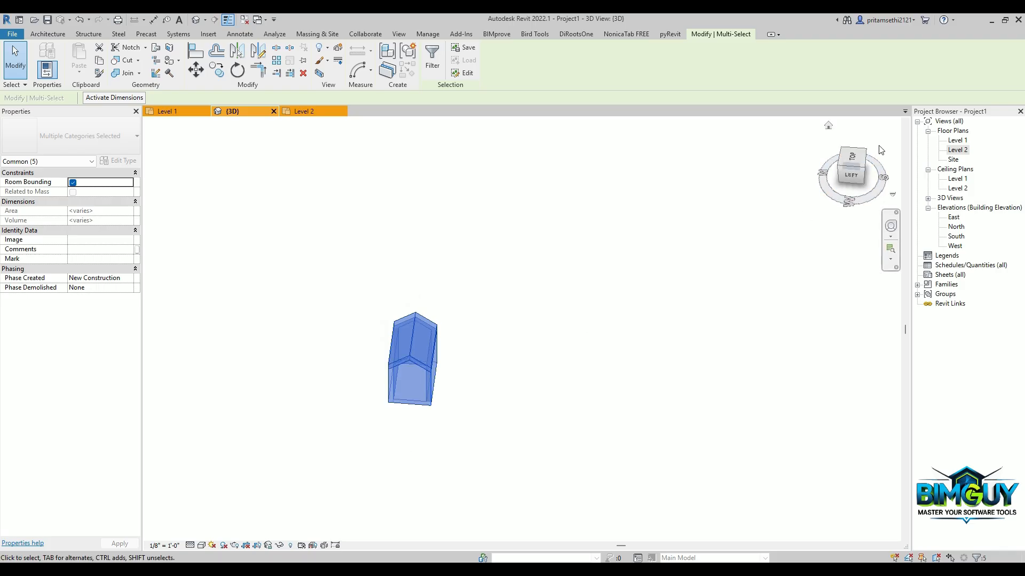
pyautogui.click(859, 159)
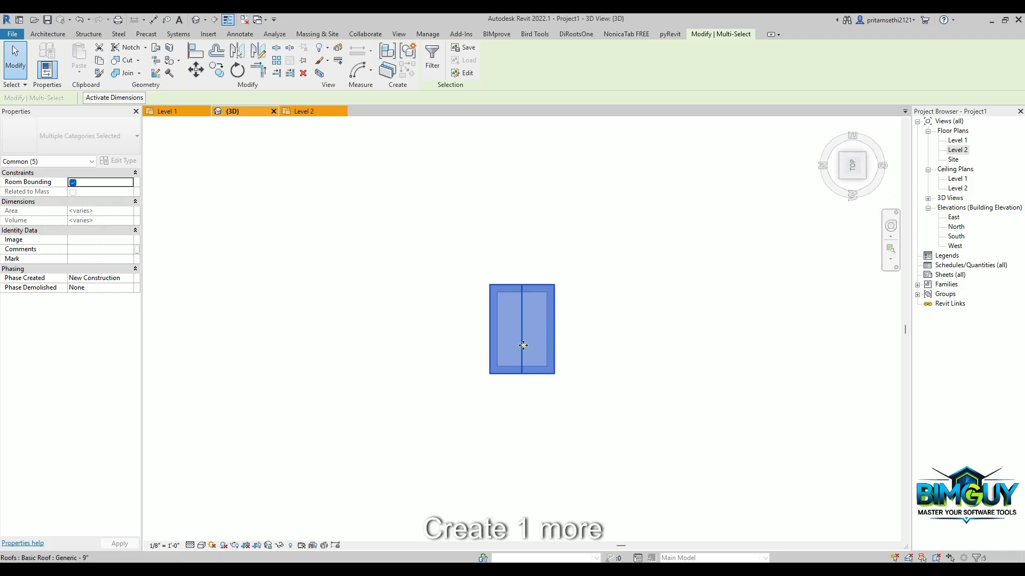
pyautogui.press('c')
pyautogui.press('o')
pyautogui.click(523, 335)
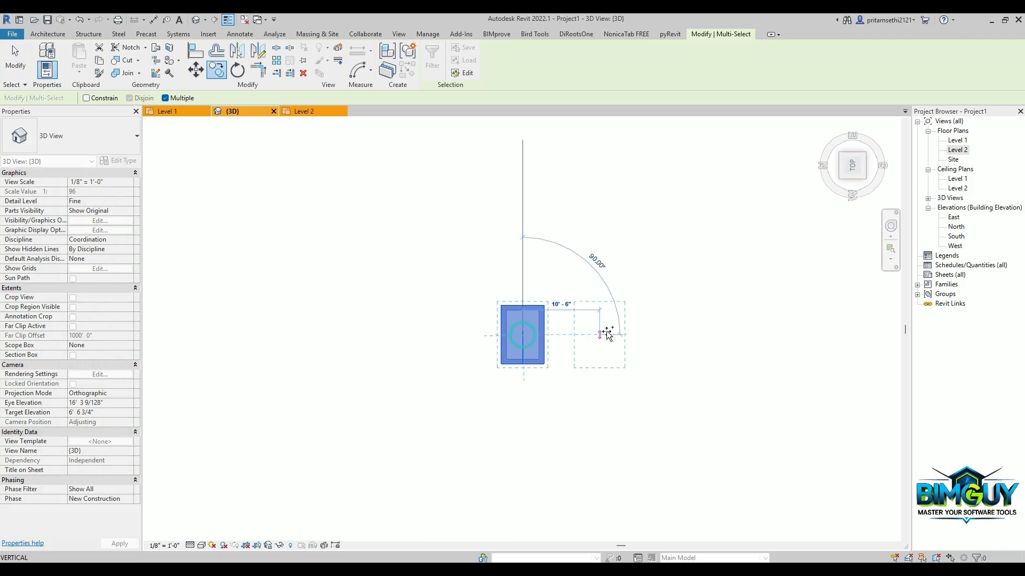
pyautogui.click(613, 335)
pyautogui.press('Escape')
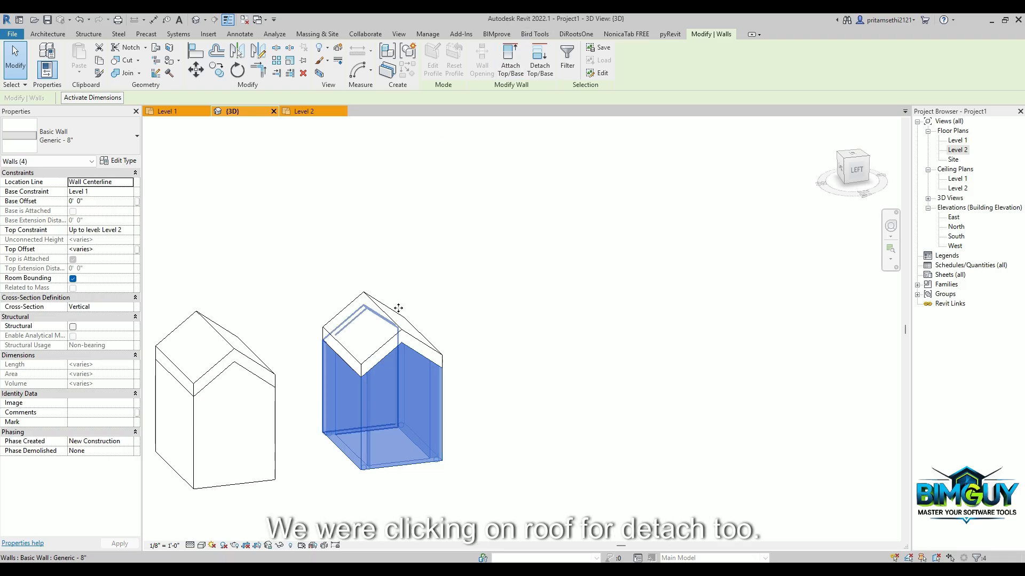
# Step: Detach the tops of the copied house's four walls from its roof
pyautogui.click(543, 58)
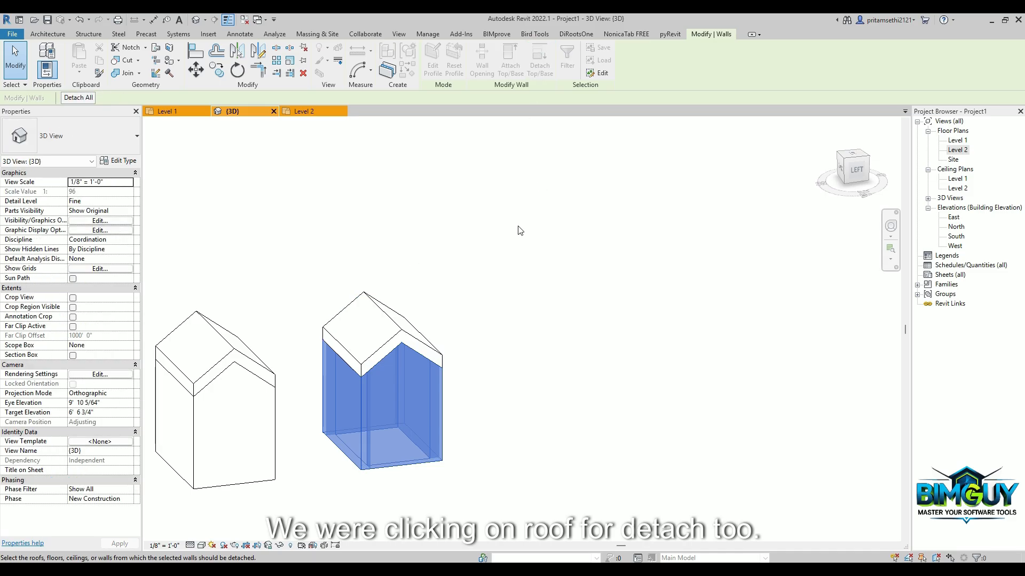
pyautogui.click(386, 319)
pyautogui.keyDown('shift'); pyautogui.moveTo(347, 373); pyautogui.dragTo(604, 359, button='middle'); pyautogui.keyUp('shift')
pyautogui.click(603, 359)
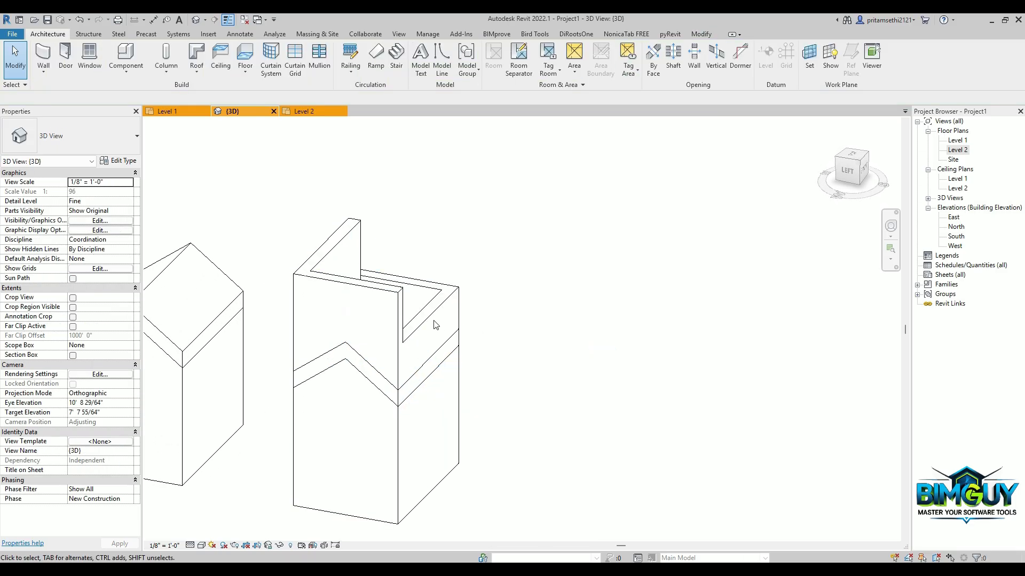
# Step: Lower the top of the copied house's left-facing gable wall to a top offset of about -0' 6 5/32"
pyautogui.click(435, 320)
pyautogui.press('Escape')
pyautogui.click(320, 293)
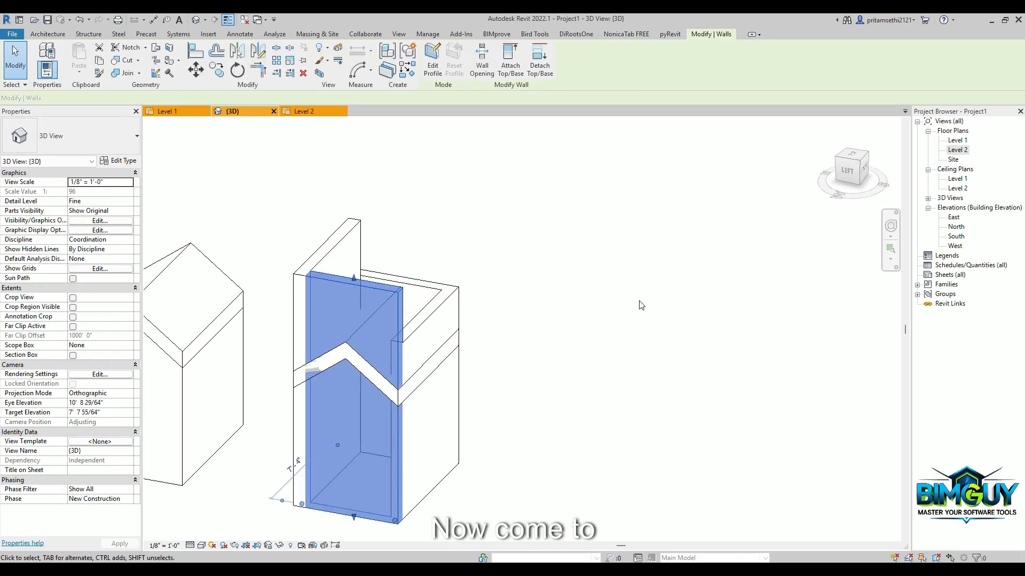
pyautogui.keyDown('shift'); pyautogui.moveTo(258, 309); pyautogui.dragTo(348, 322, button='middle'); pyautogui.keyUp('shift')
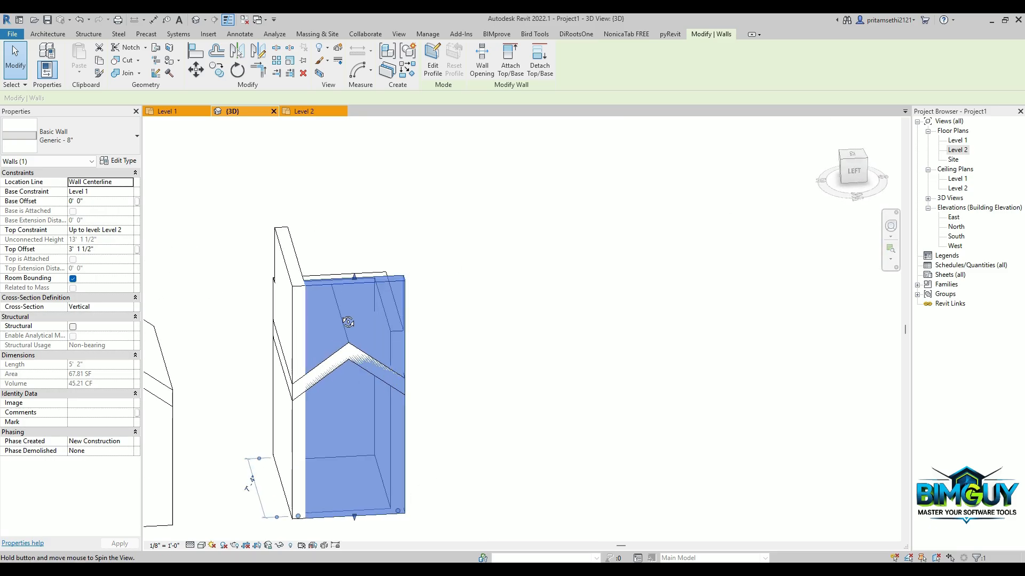
pyautogui.click(855, 175)
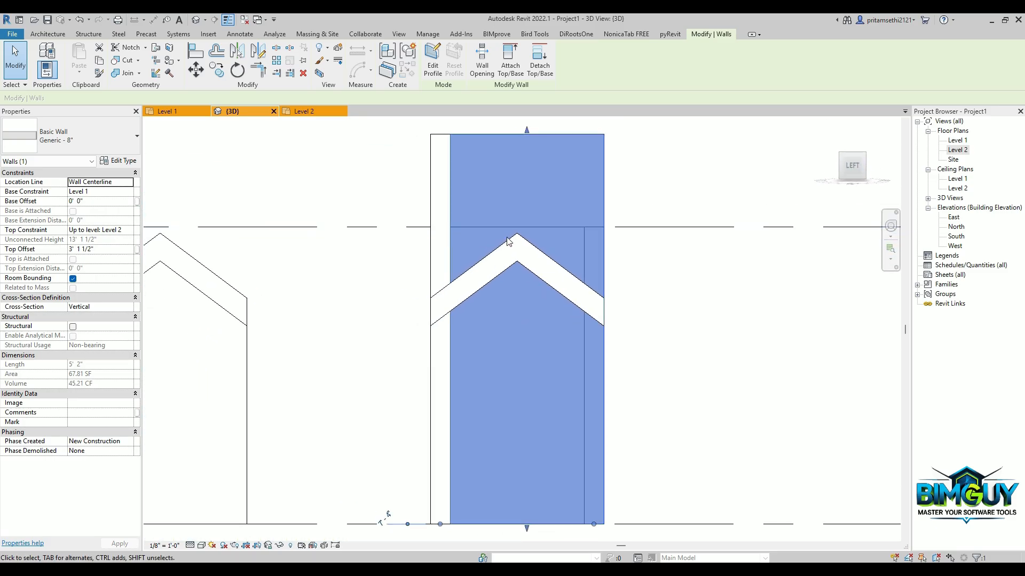
pyautogui.moveTo(527, 137); pyautogui.dragTo(520, 242)
# Step: Edit the left-facing gable wall's profile, picking lines along the roof's underside and trimming them to the vertical side lines
pyautogui.click(433, 56)
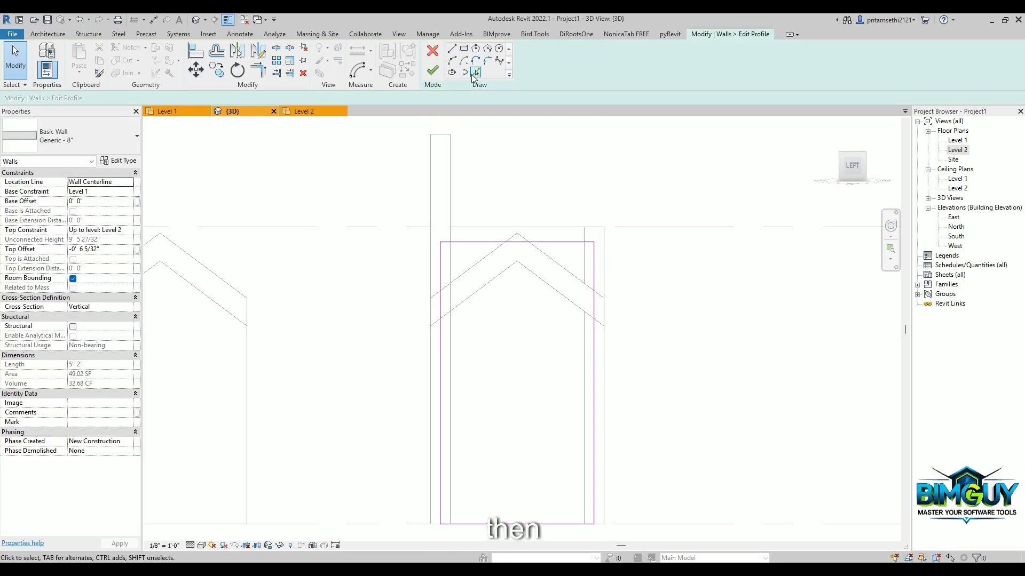
pyautogui.click(474, 73)
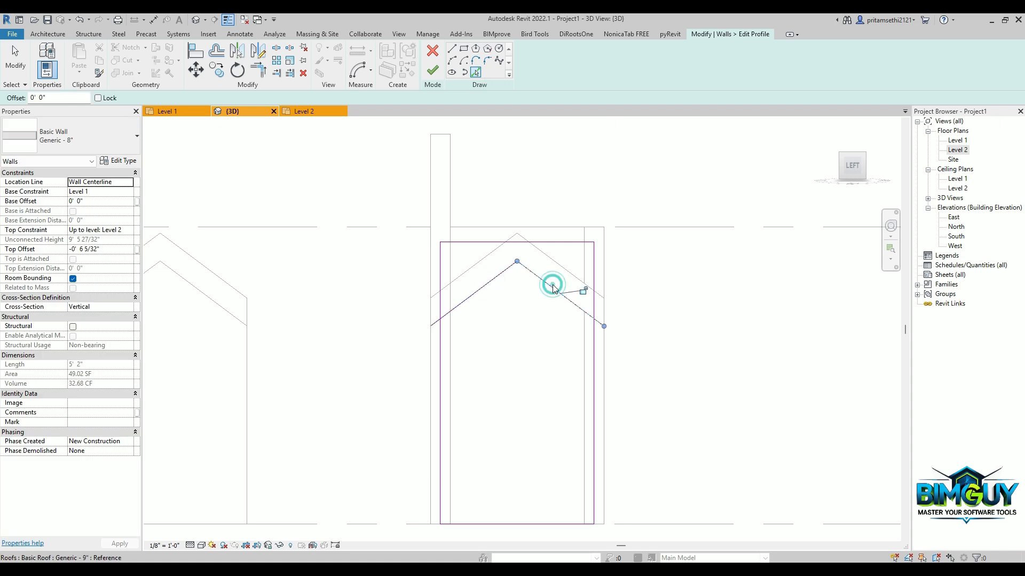
pyautogui.press('r')
pyautogui.click(471, 294)
pyautogui.click(443, 343)
pyautogui.click(558, 293)
pyautogui.click(594, 349)
# Step: Delete the old horizontal top line from the left-facing wall's profile and finish the profile edit
pyautogui.press('Escape')
pyautogui.click(571, 243)
pyautogui.press('Delete')
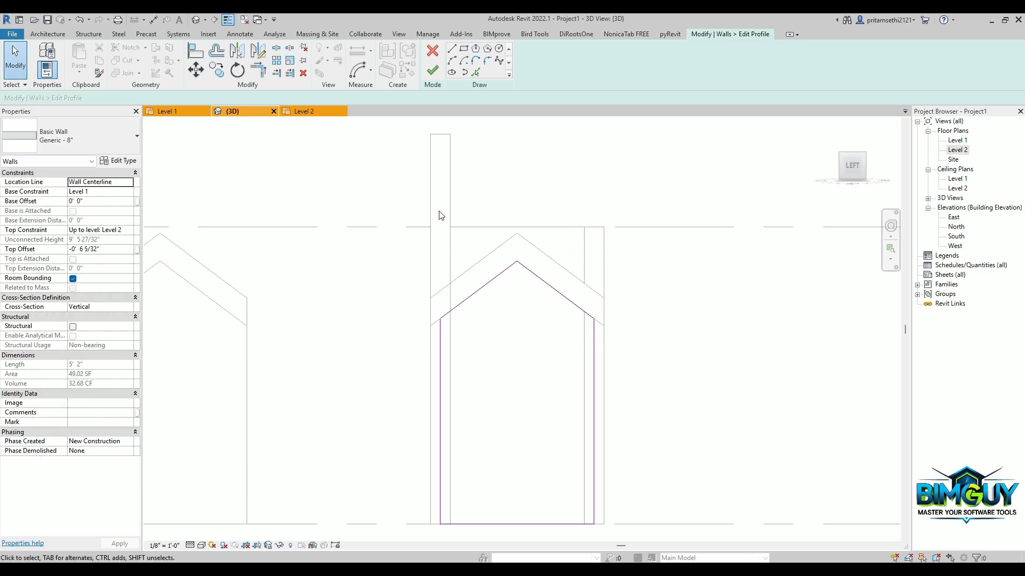
pyautogui.click(430, 69)
# Step: Edit the profile of the copied house's right-facing gable wall, adding lines picked along both underside slopes of the roof
pyautogui.keyDown('shift'); pyautogui.moveTo(481, 321); pyautogui.dragTo(214, 387, button='middle'); pyautogui.keyUp('shift')
pyautogui.click(647, 471)
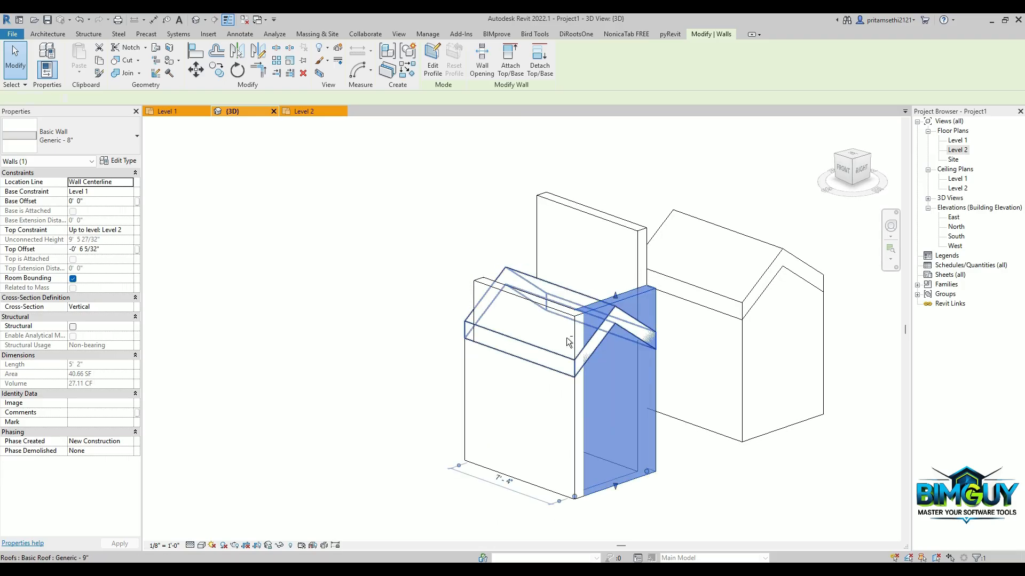
pyautogui.keyDown('shift'); pyautogui.moveTo(567, 343); pyautogui.dragTo(470, 344, button='middle'); pyautogui.keyUp('shift')
pyautogui.click(853, 170)
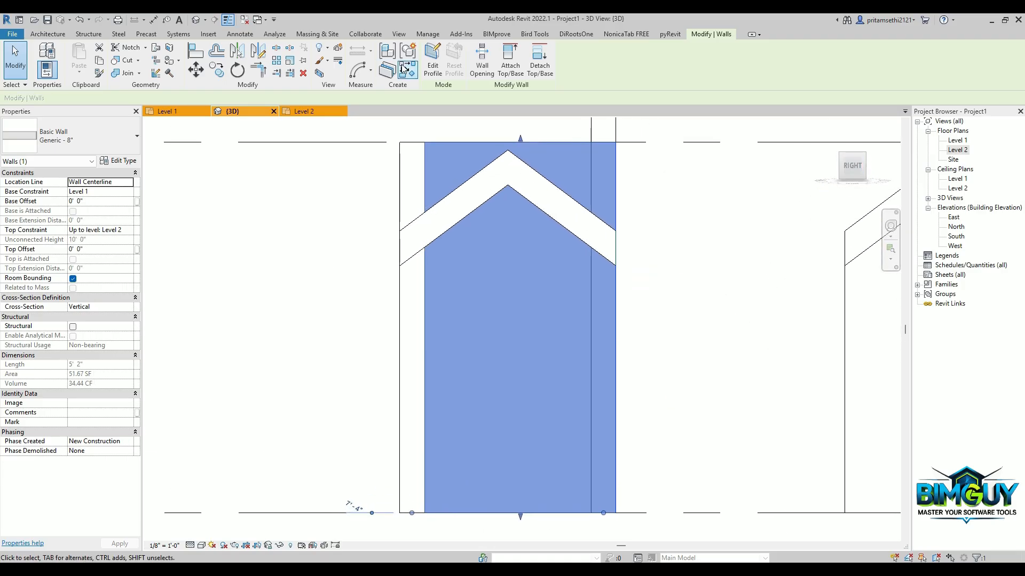
pyautogui.click(433, 66)
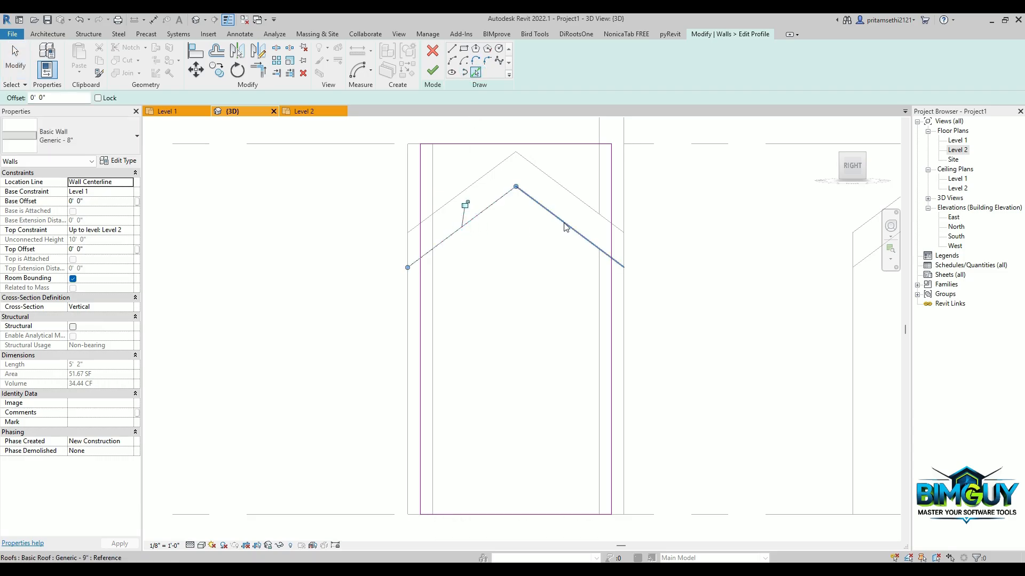
pyautogui.click(516, 260)
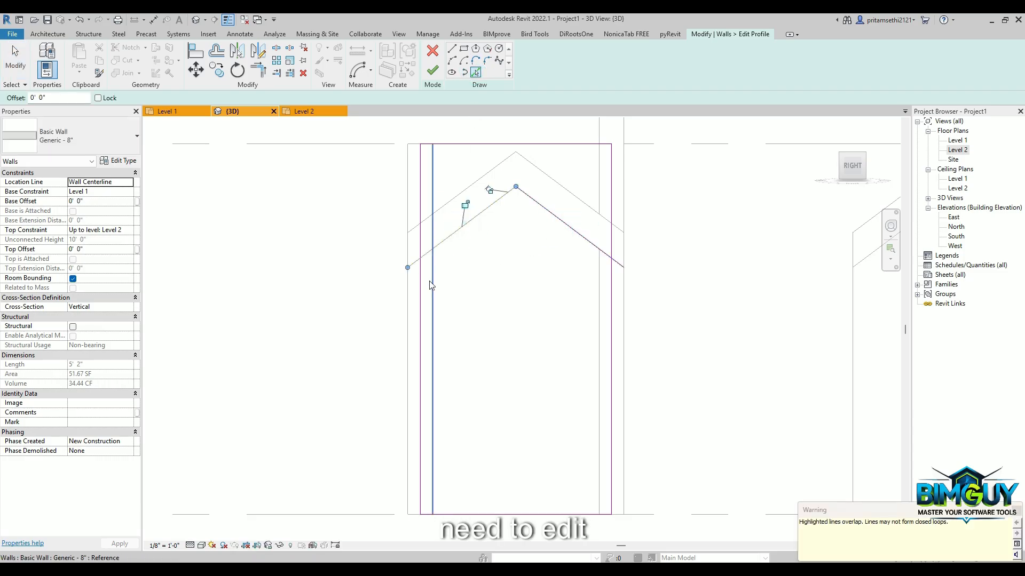
pyautogui.click(481, 220)
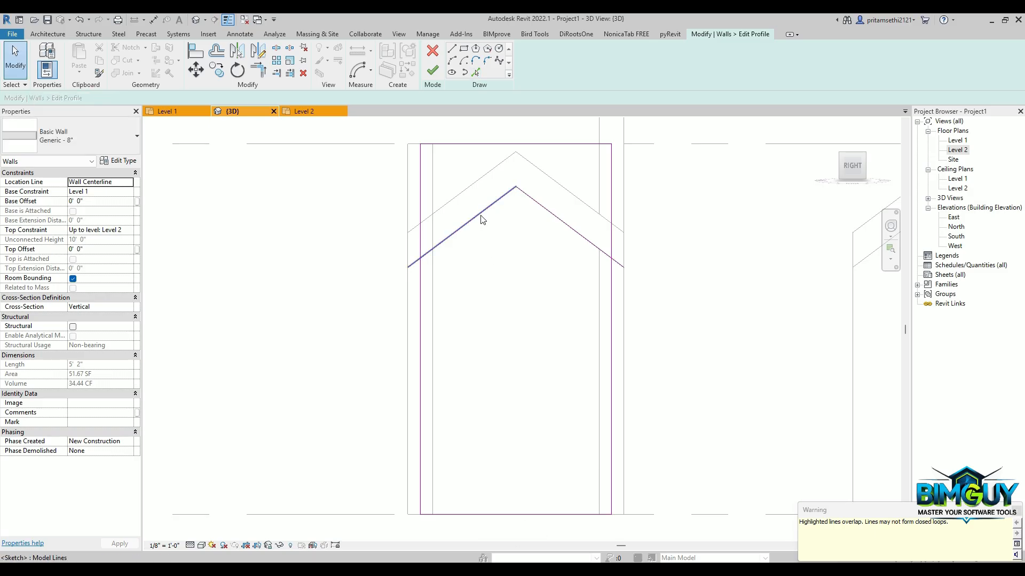
pyautogui.press('Escape')
# Step: Trim the two sloped lines and the vertical sides of the right-facing wall's profile to meet at corners
pyautogui.press('t')
pyautogui.press('r')
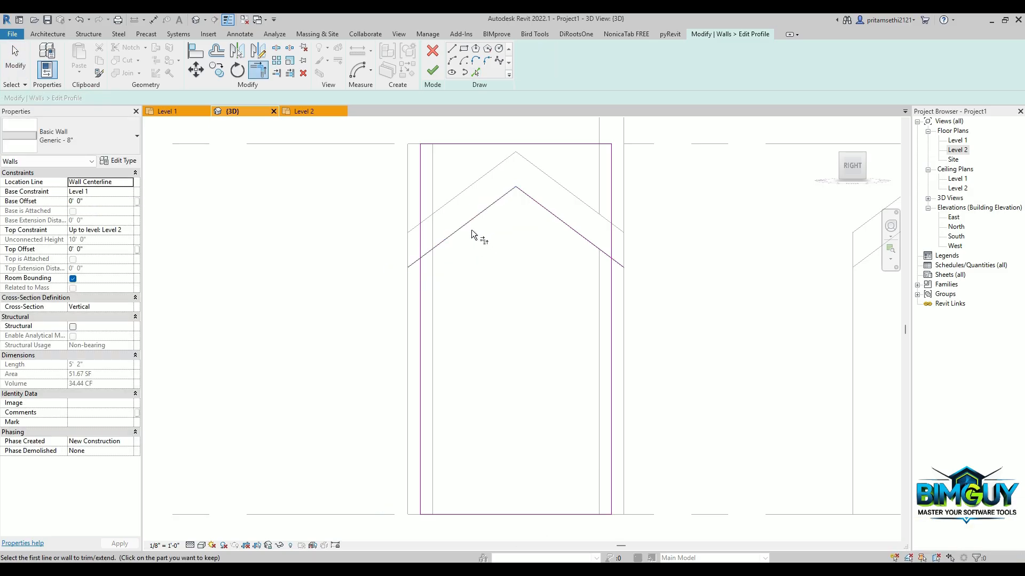
pyautogui.click(468, 220)
pyautogui.click(422, 282)
pyautogui.click(539, 207)
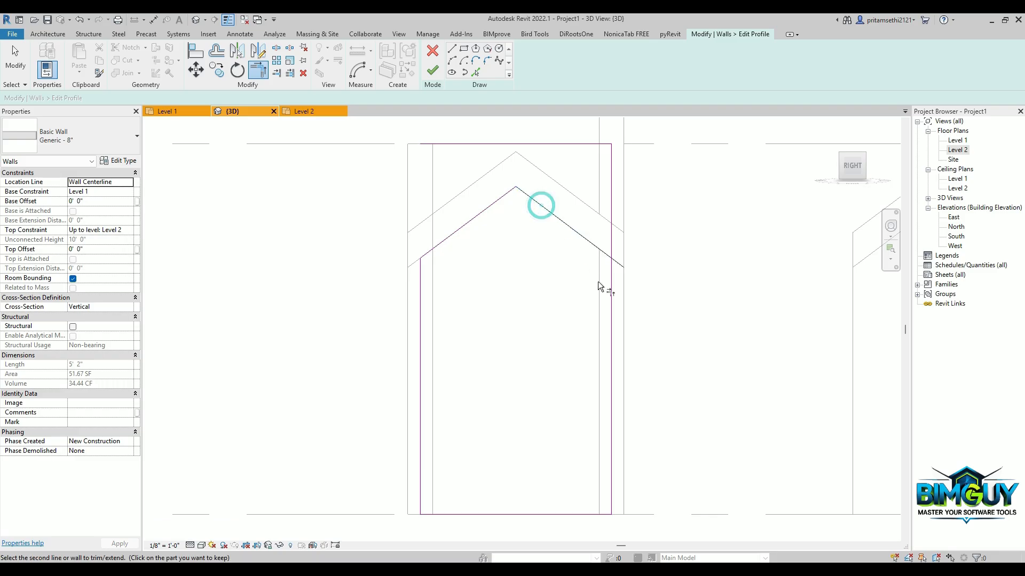
pyautogui.click(613, 296)
# Step: Delete the leftover horizontal top line from the right-facing wall's profile and finish the profile edit
pyautogui.click(588, 145)
pyautogui.press('Escape')
pyautogui.click(588, 145)
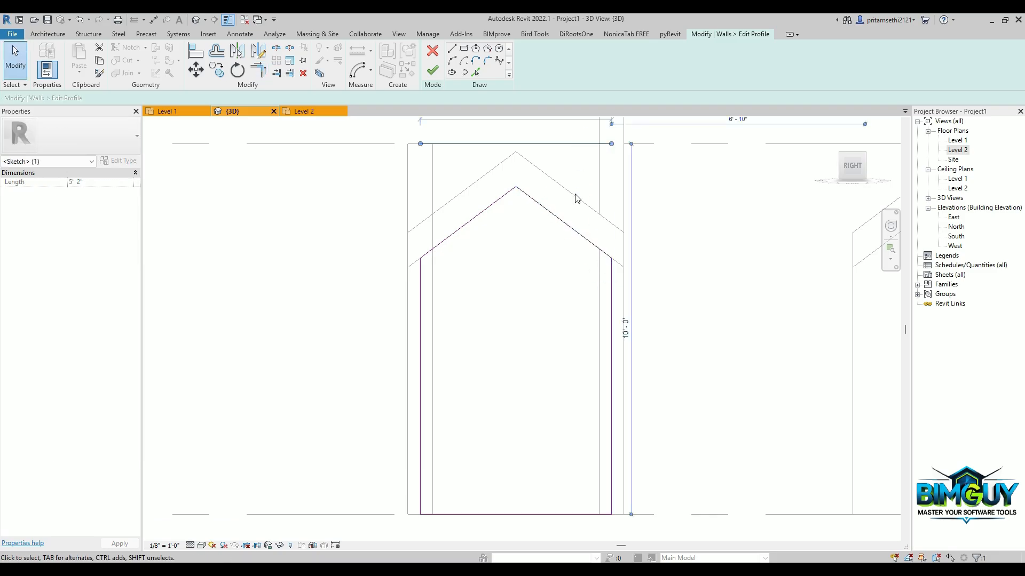
pyautogui.press('Delete')
pyautogui.scroll(-2, 460, 229)
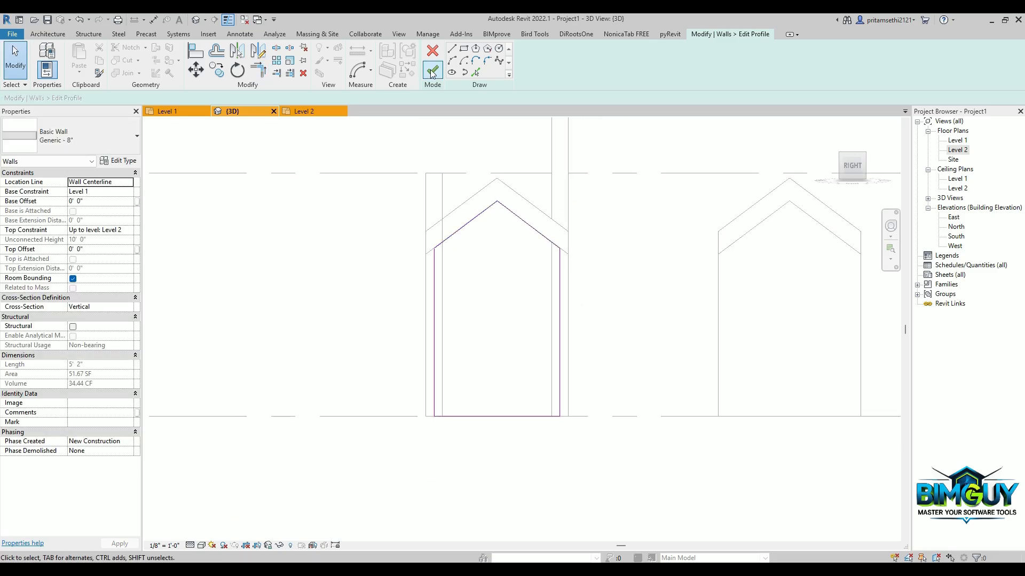
pyautogui.click(432, 73)
# Step: Nudge the copied house's roof up and back down to test whether the walls with edited profiles follow it
pyautogui.keyDown('shift'); pyautogui.moveTo(598, 347); pyautogui.dragTo(482, 332, button='middle'); pyautogui.keyUp('shift')
pyautogui.press('Escape')
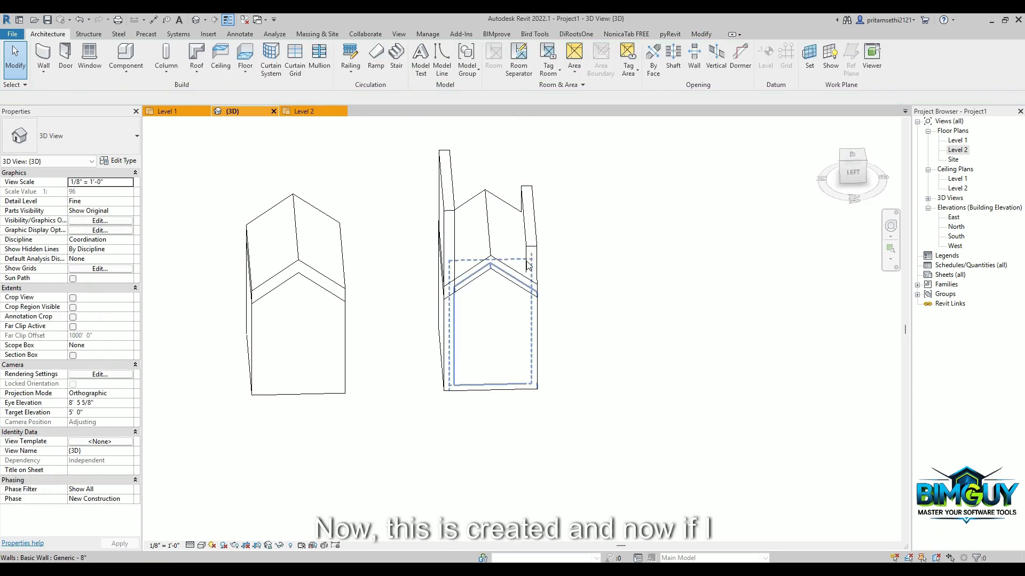
pyautogui.click(489, 267)
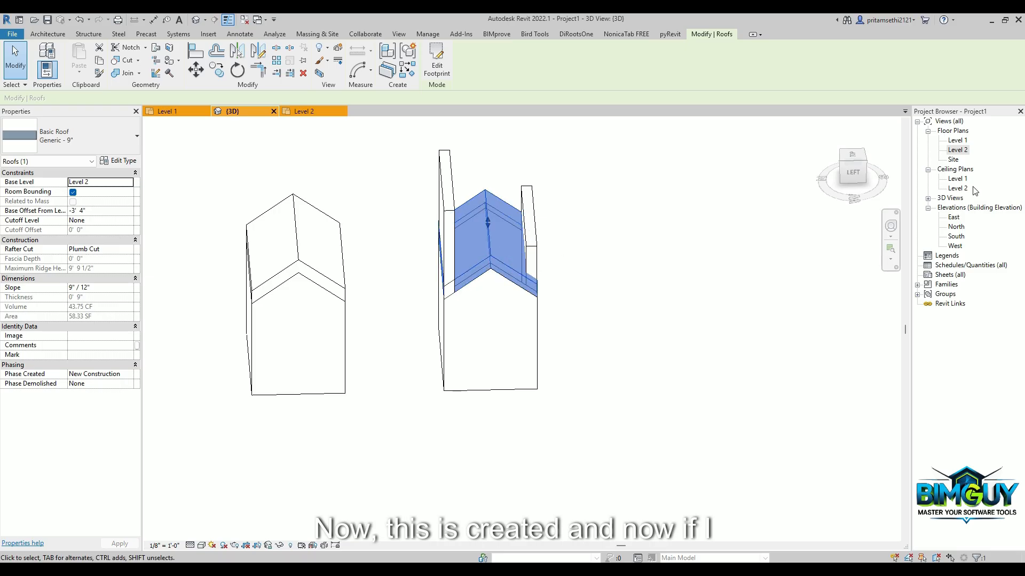
pyautogui.click(853, 173)
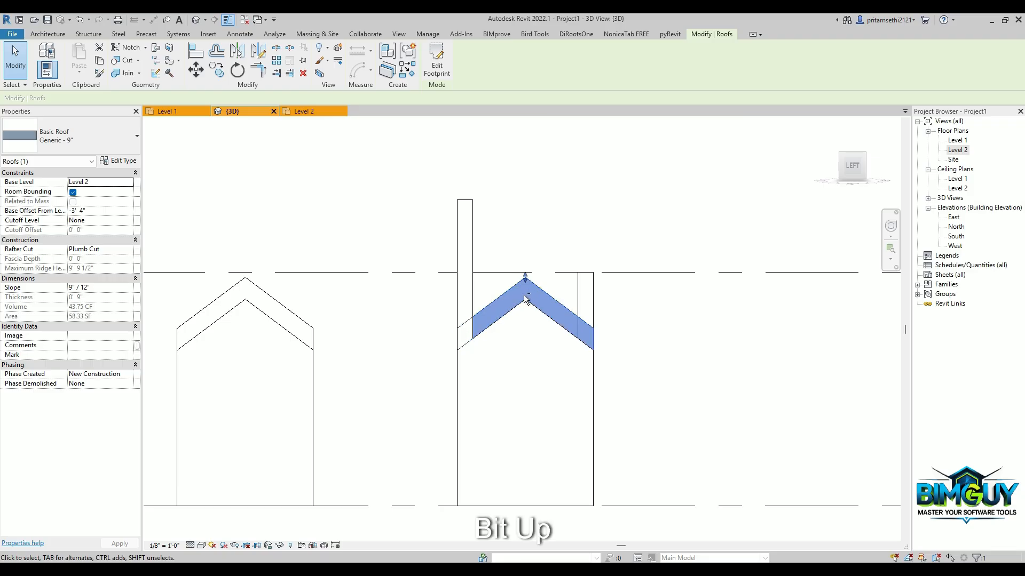
pyautogui.press('Up')
pyautogui.press('Up')
pyautogui.press('Up')
pyautogui.press('Down')
pyautogui.press('Down')
pyautogui.press('Down')
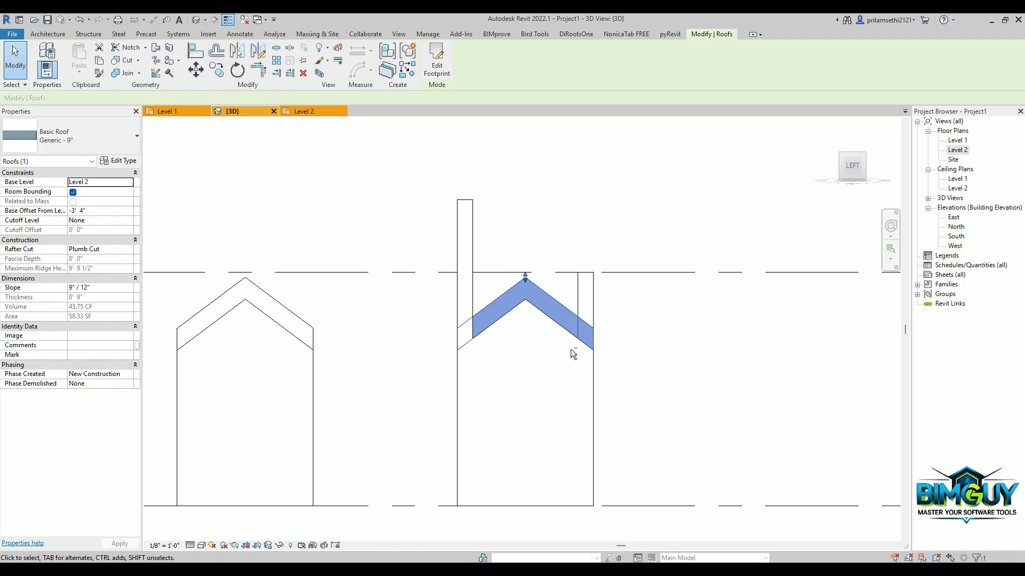
# Step: Edit the copied house's gable wall profile and try to align and lock the left slope line to the roof underside, removing the constraint
pyautogui.click(584, 393)
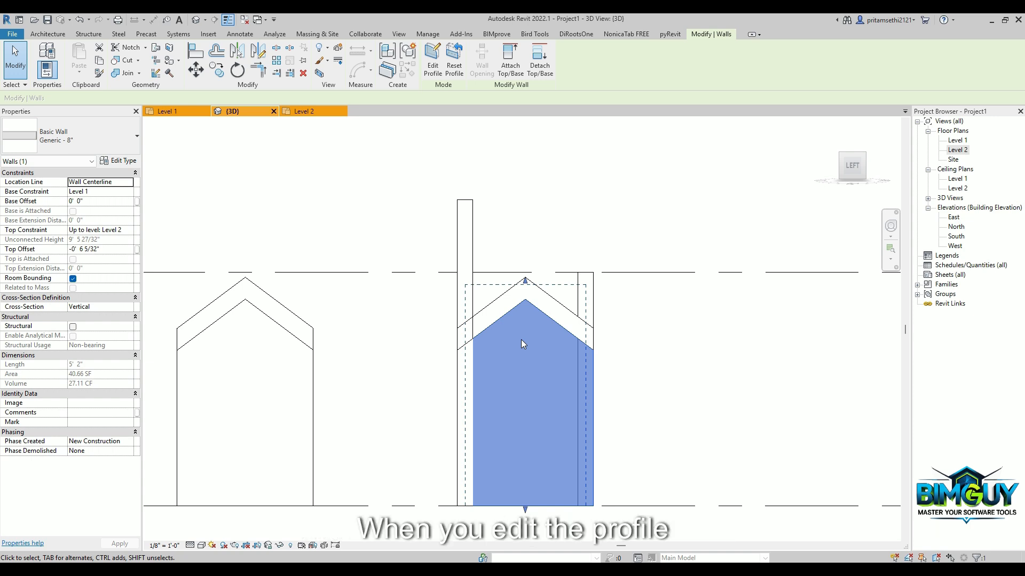
pyautogui.click(433, 68)
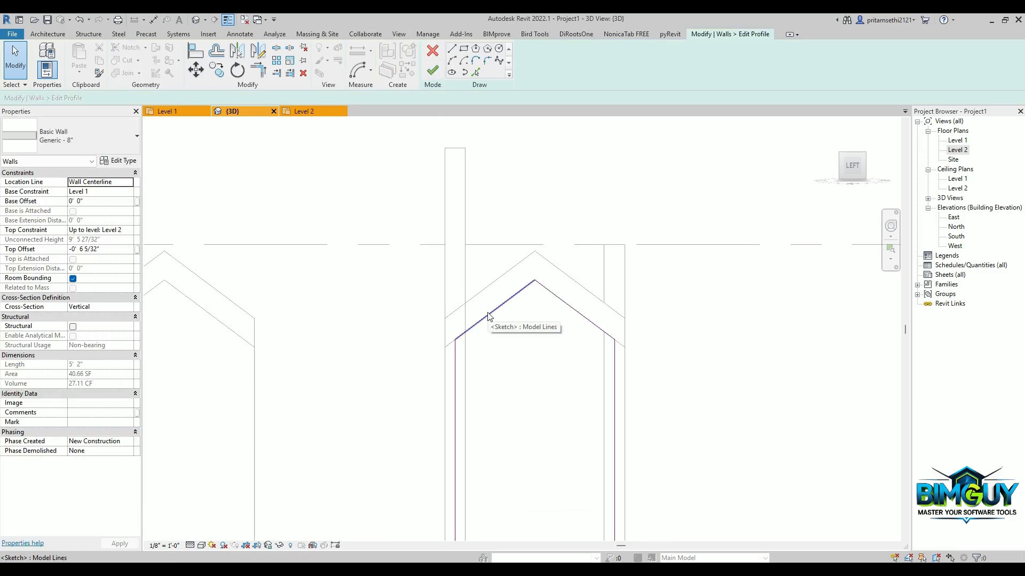
pyautogui.click(488, 315)
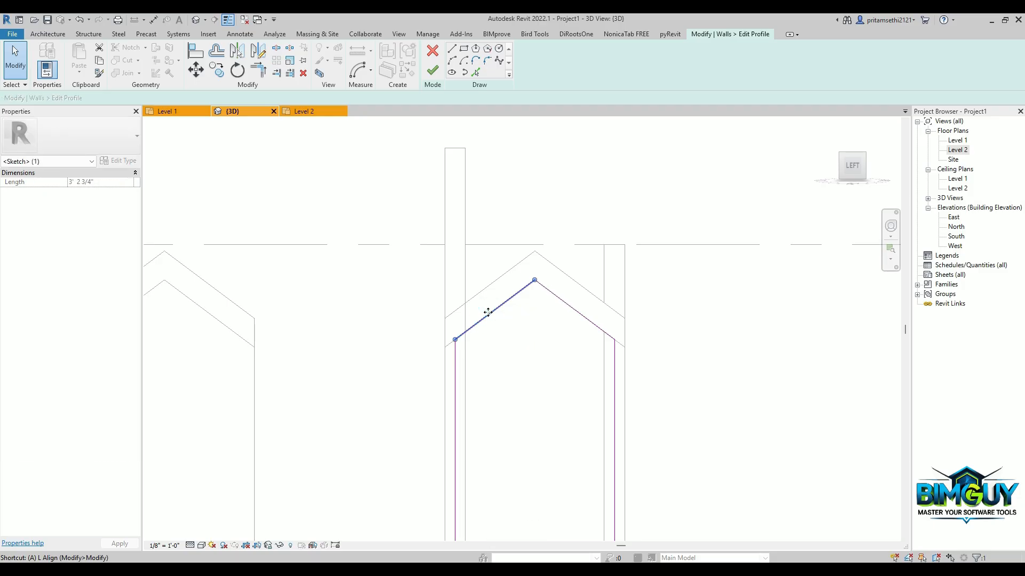
pyautogui.press('a')
pyautogui.press('l')
pyautogui.scroll(2, 448, 347)
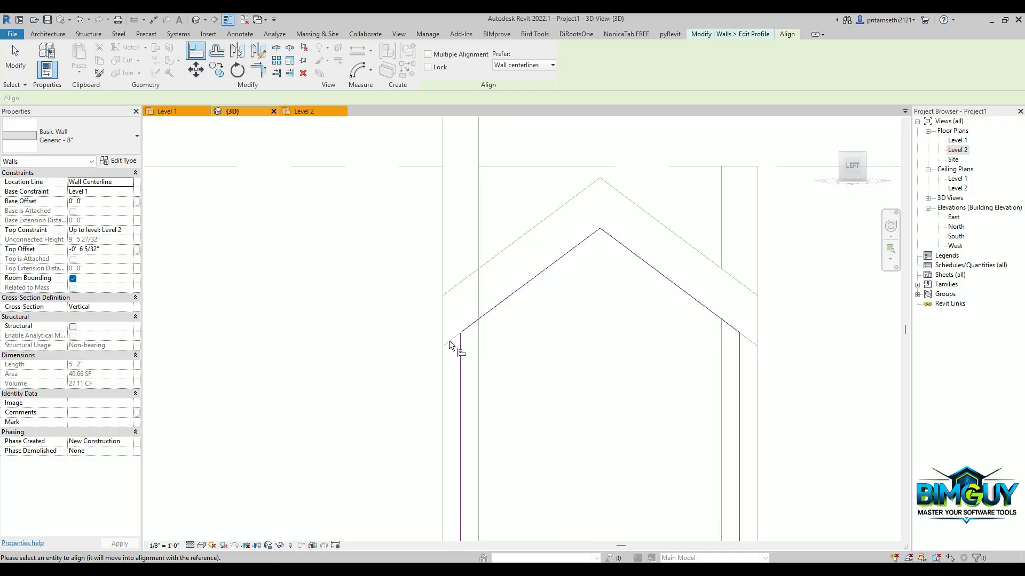
pyautogui.click(522, 289)
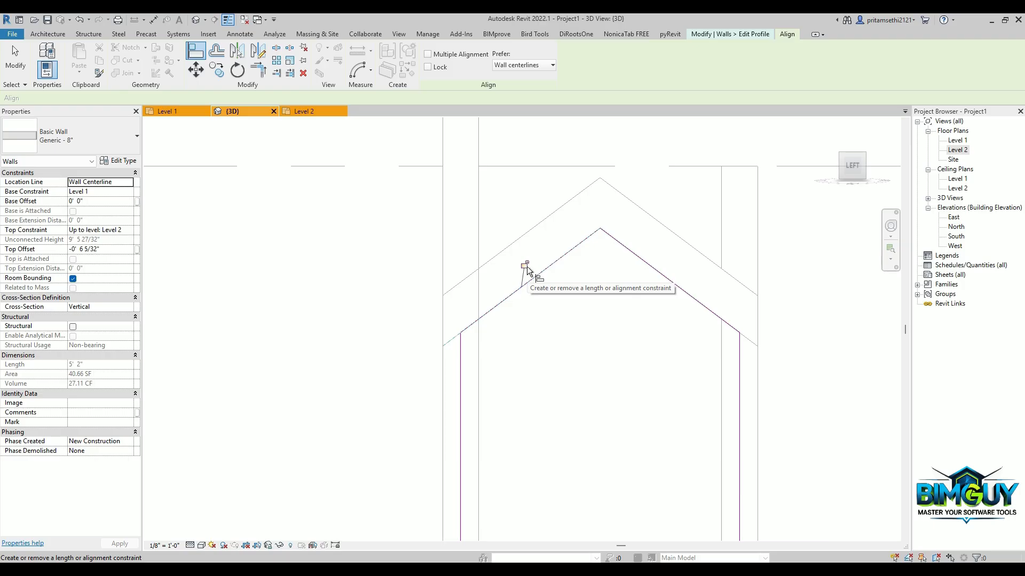
pyautogui.click(526, 265)
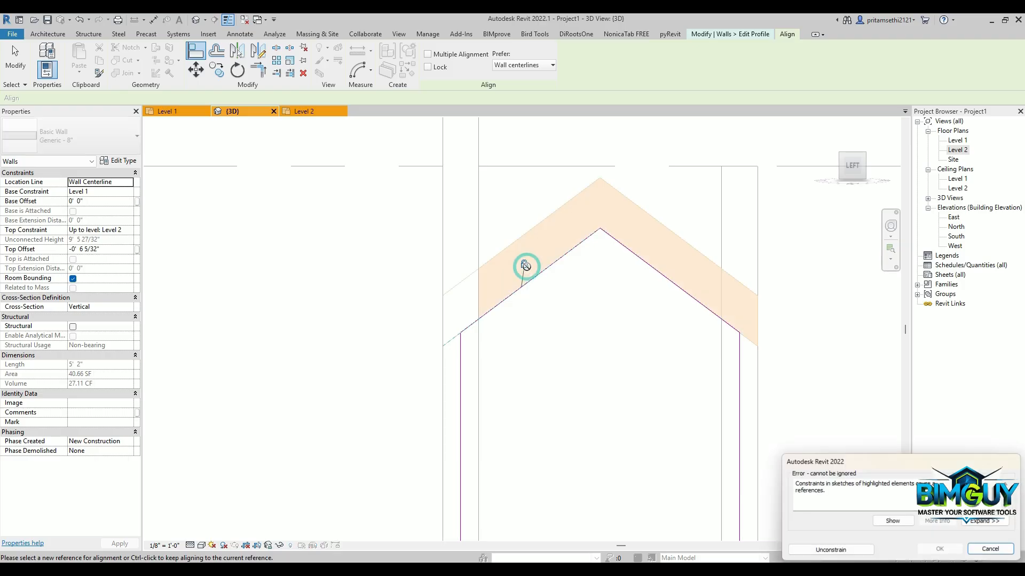
pyautogui.click(846, 552)
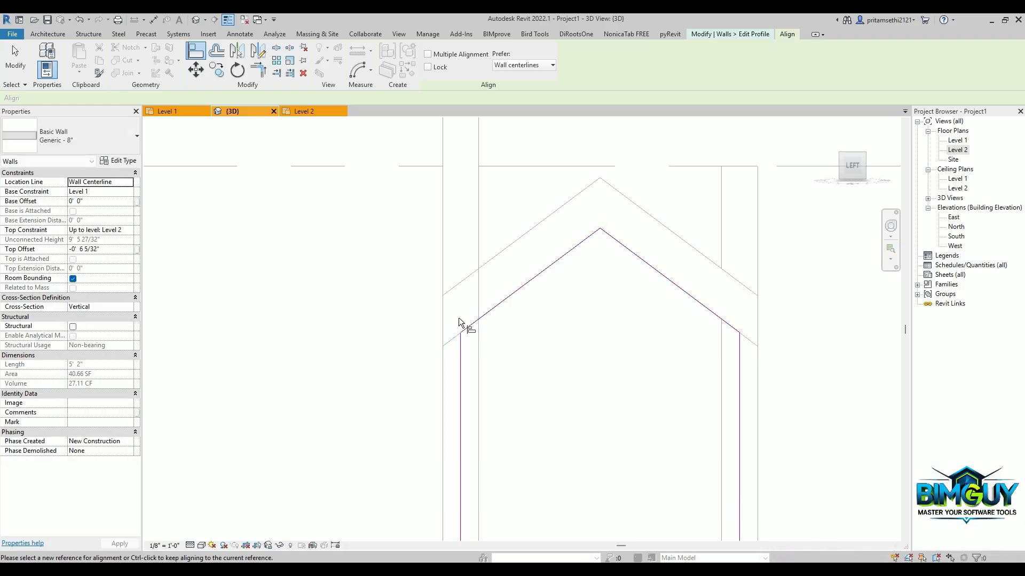
# Step: Try to align and lock the right slope line to the roof underside, remove the constraint, and finish the profile edit
pyautogui.click(759, 349)
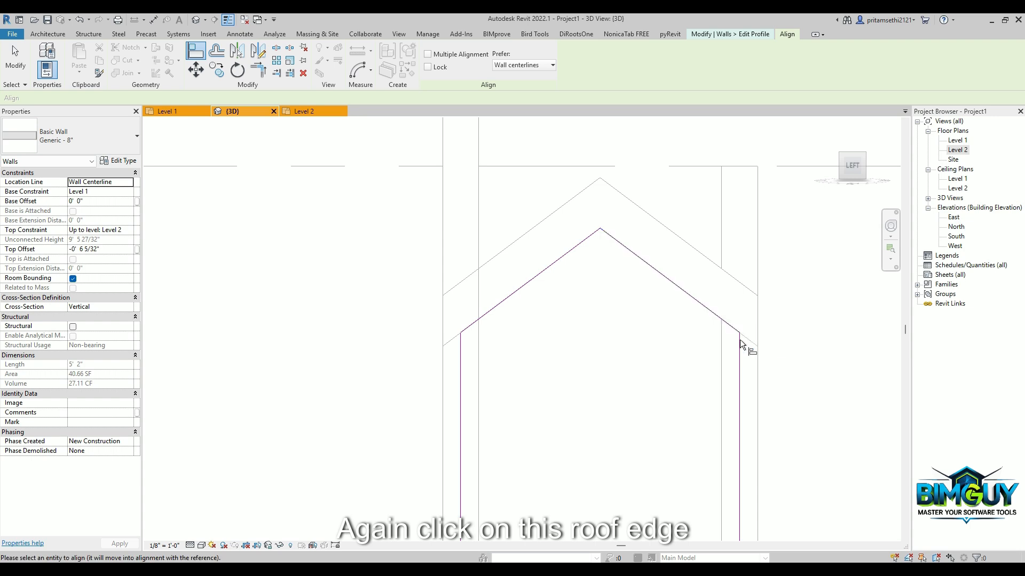
pyautogui.click(692, 301)
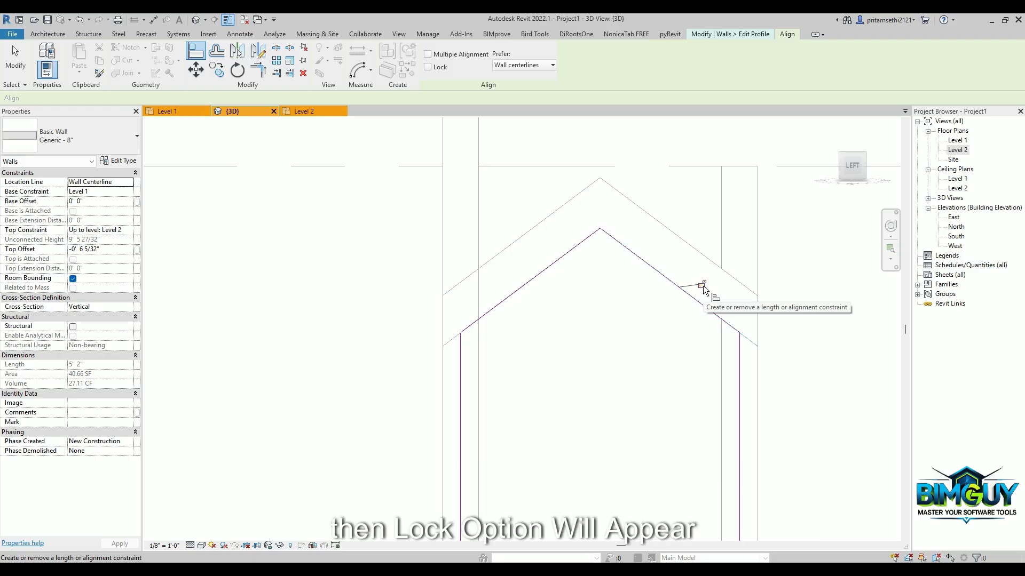
pyautogui.click(703, 284)
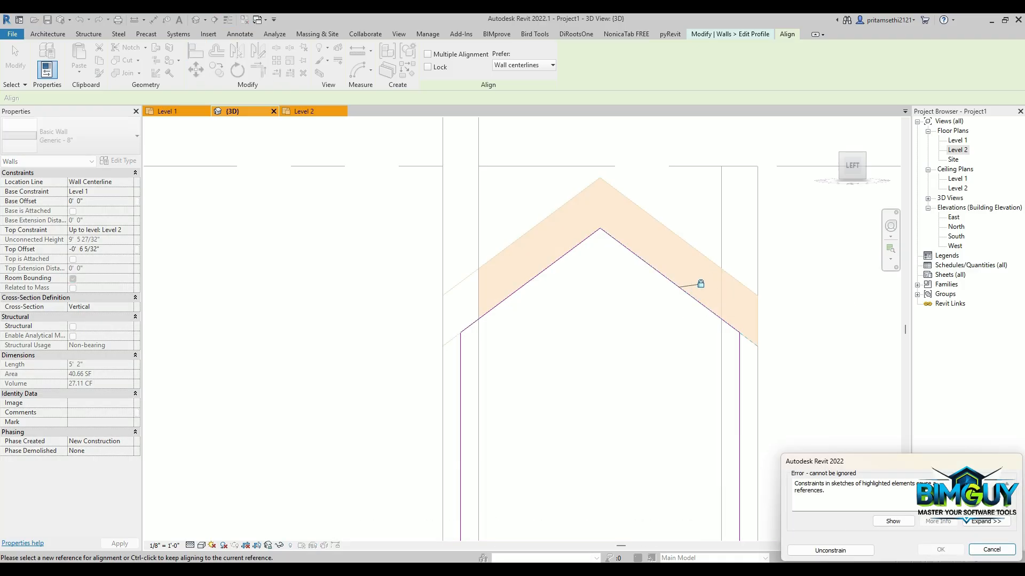
pyautogui.click(830, 550)
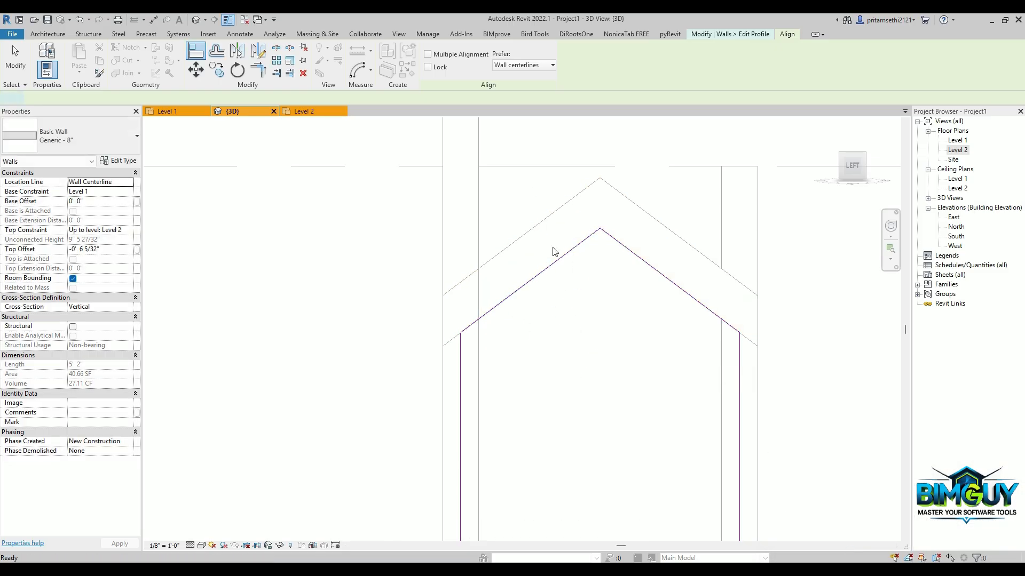
pyautogui.press('Escape')
pyautogui.click(432, 72)
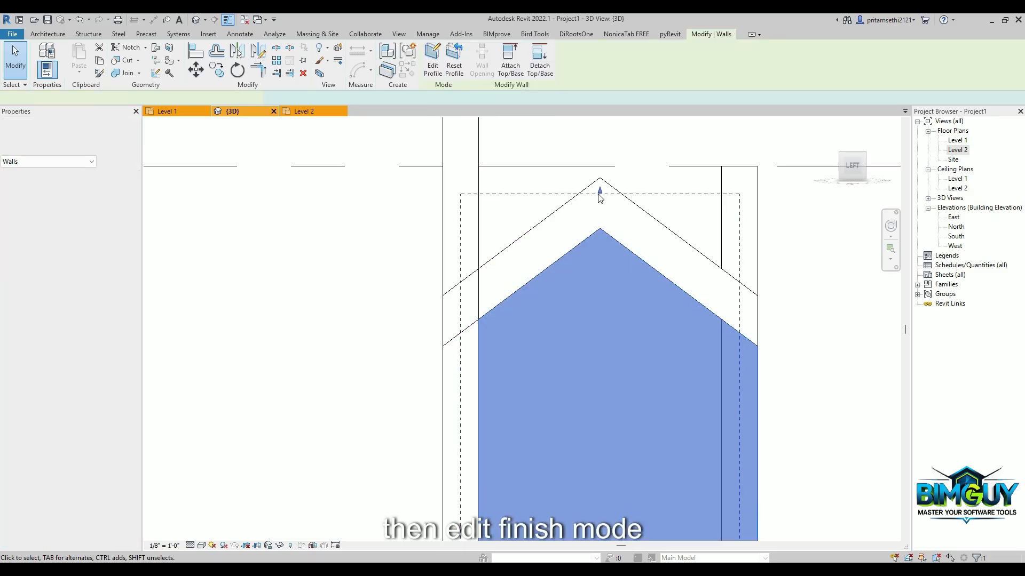
# Step: Nudge the copied house's roof up to a 0' 0" base offset to test whether the gable wall follows it
pyautogui.moveTo(621, 264); pyautogui.dragTo(520, 283, button='middle')
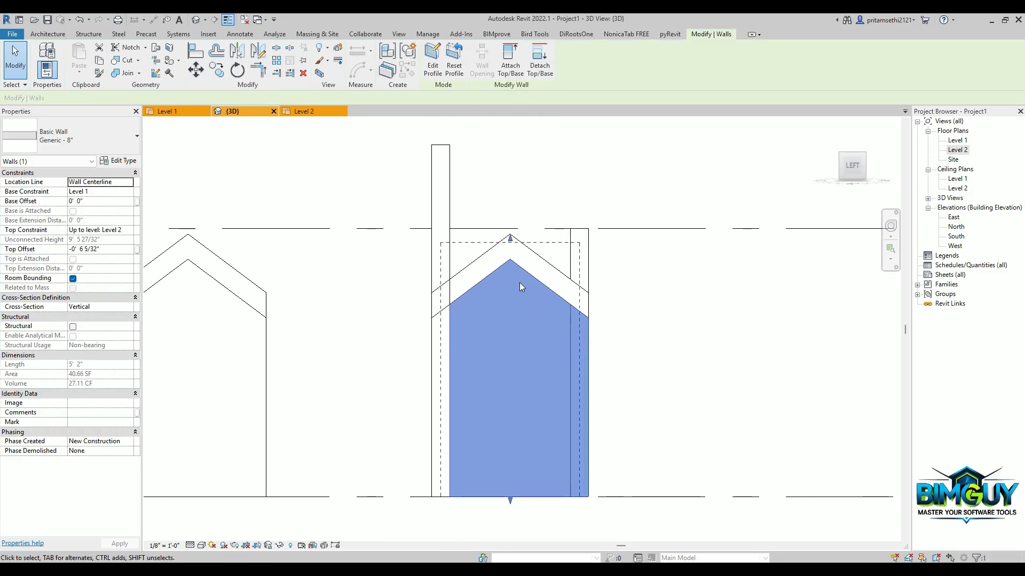
pyautogui.press('Escape')
pyautogui.click(531, 249)
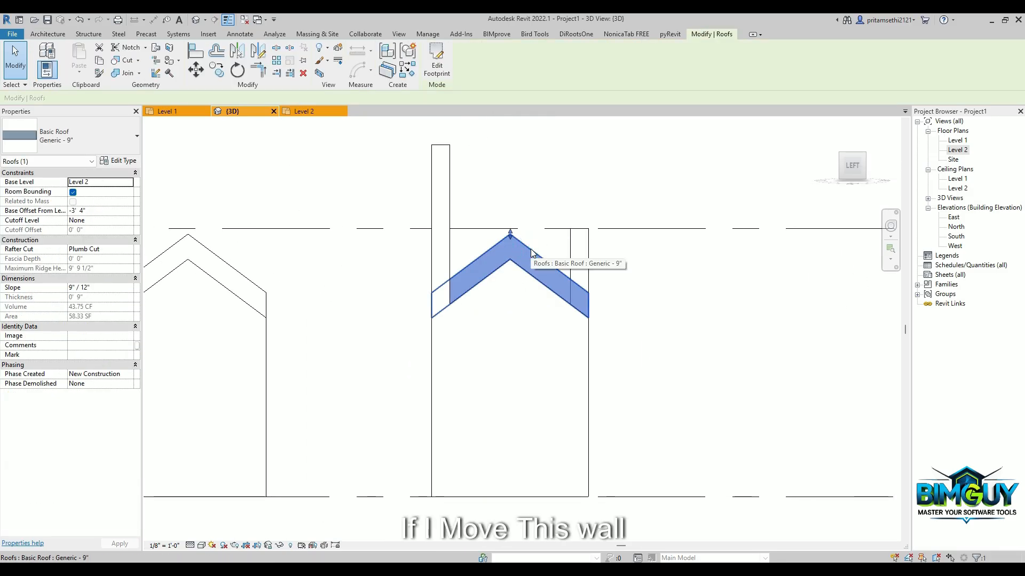
pyautogui.press('Up')
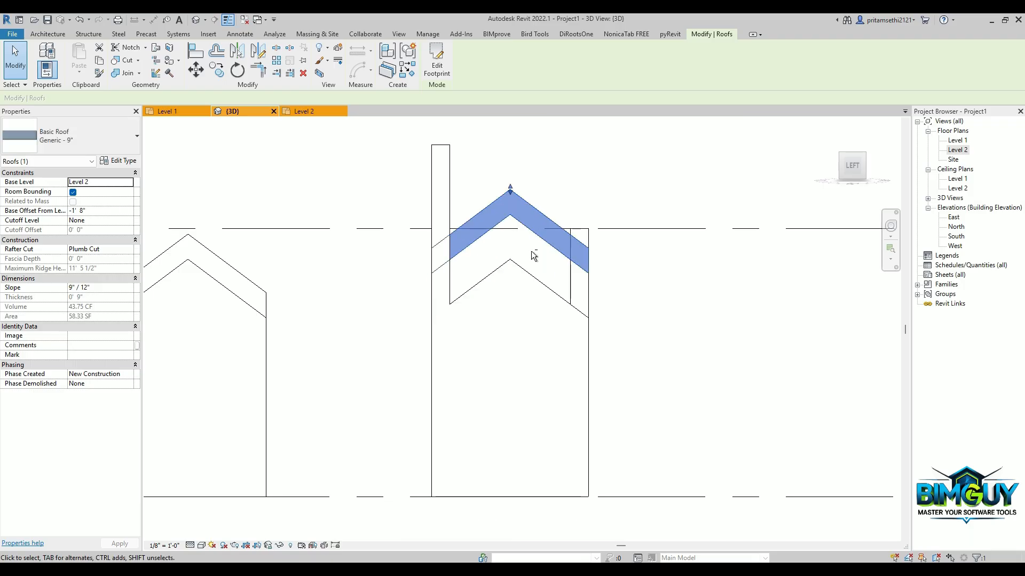
pyautogui.press('Up')
pyautogui.press('Up')
pyautogui.scroll(-1, 534, 256)
pyautogui.keyDown('shift'); pyautogui.moveTo(518, 267); pyautogui.dragTo(515, 288, button='middle'); pyautogui.keyUp('shift')
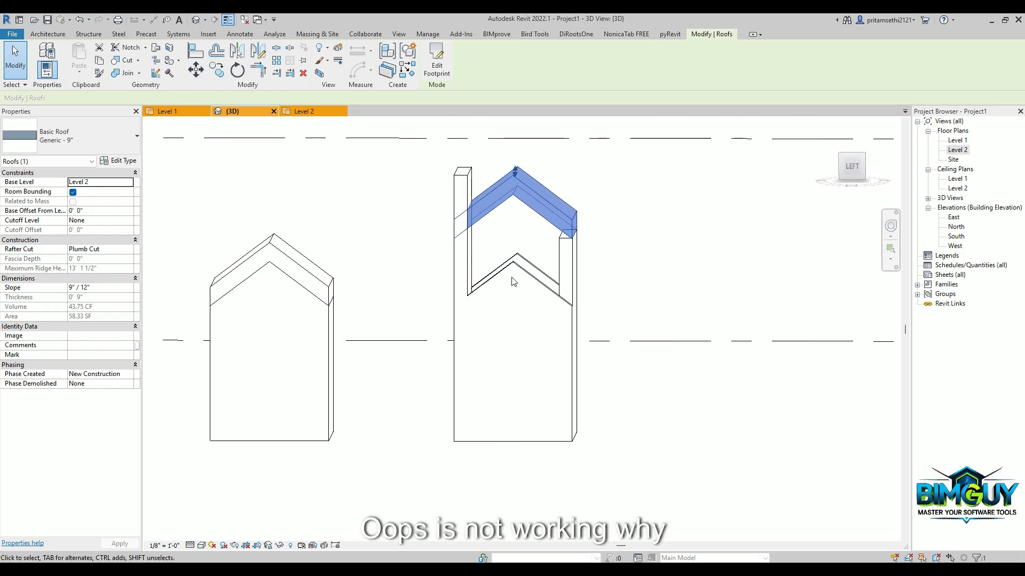
# Step: Reset the profile of the copied house's front gable wall to its original rectangle
pyautogui.click(541, 289)
pyautogui.scroll(3, 541, 303)
pyautogui.scroll(-1, 540, 303)
pyautogui.moveTo(523, 279); pyautogui.dragTo(483, 450, button='middle')
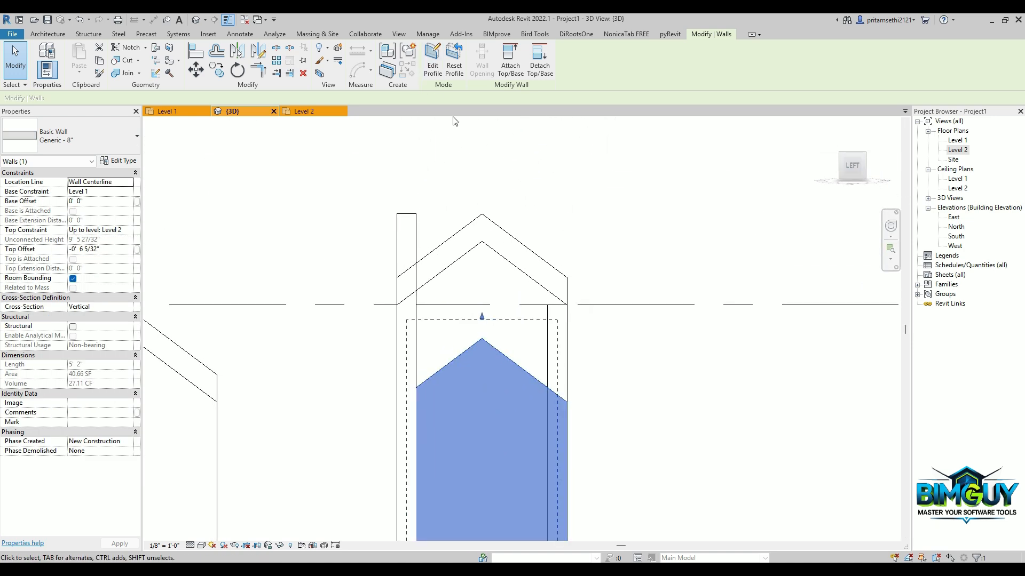
pyautogui.click(456, 70)
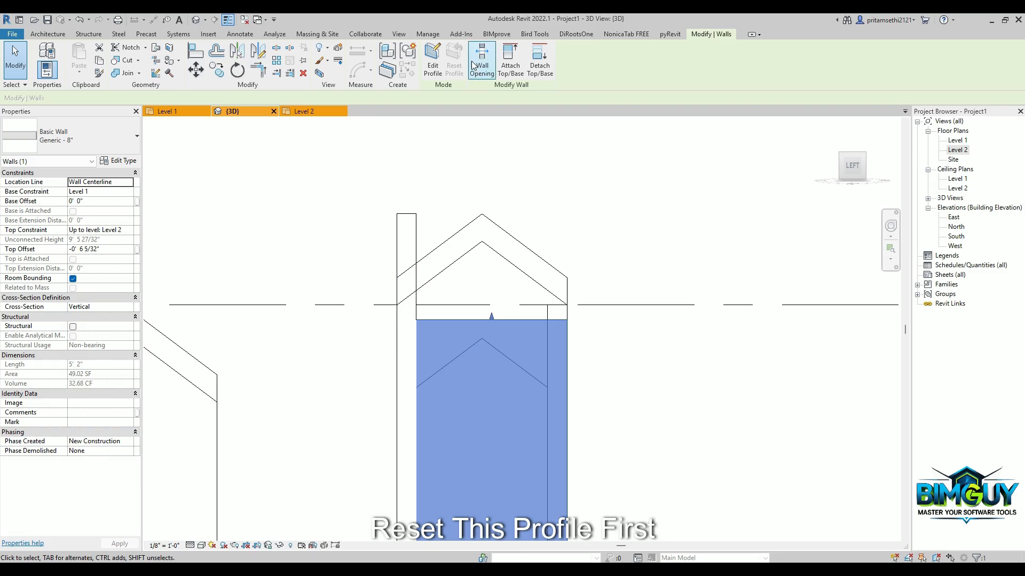
pyautogui.click(438, 71)
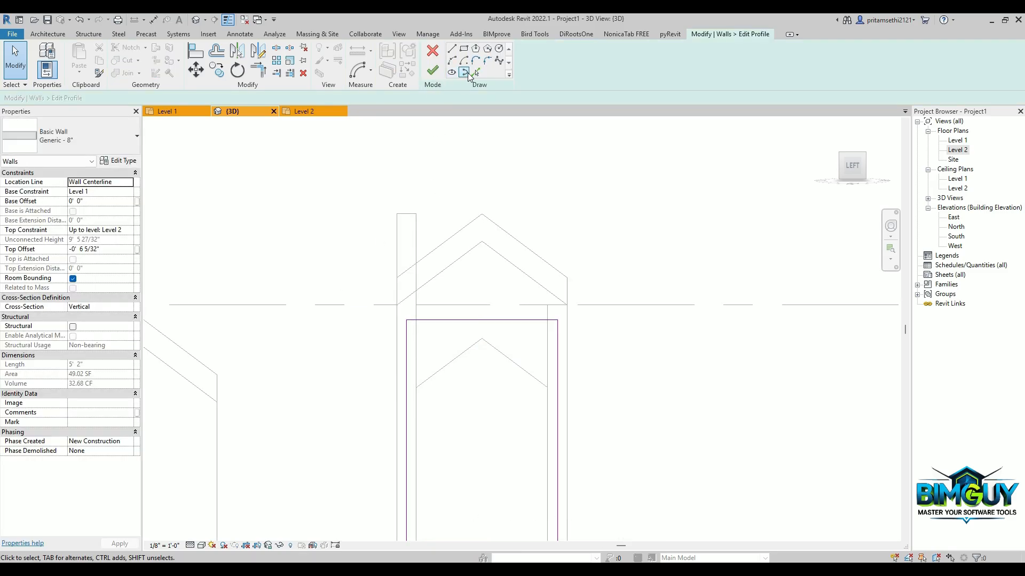
pyautogui.click(475, 72)
pyautogui.click(517, 272)
pyautogui.press('t')
pyautogui.press('r')
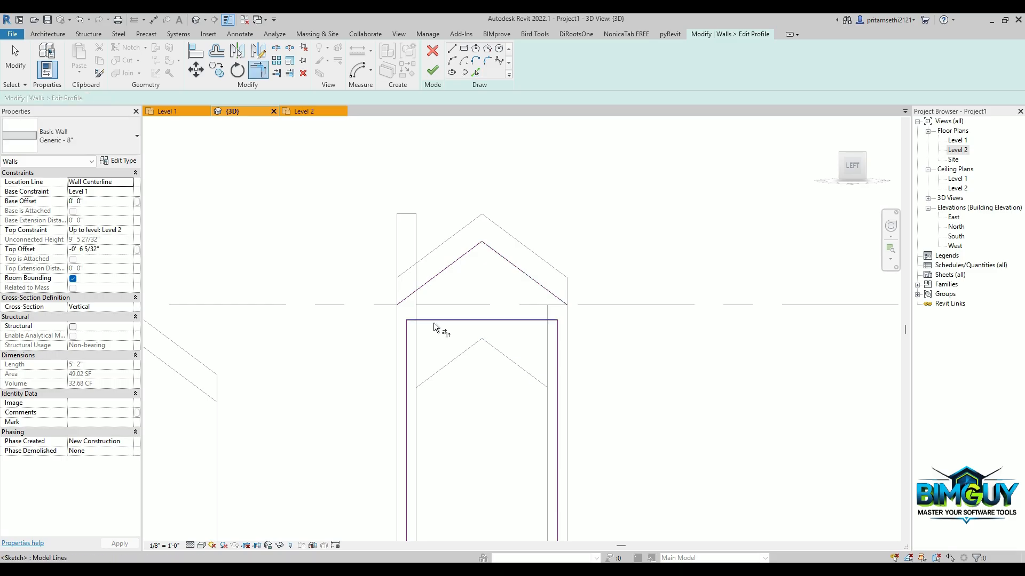
pyautogui.press('Escape')
pyautogui.press('Escape')
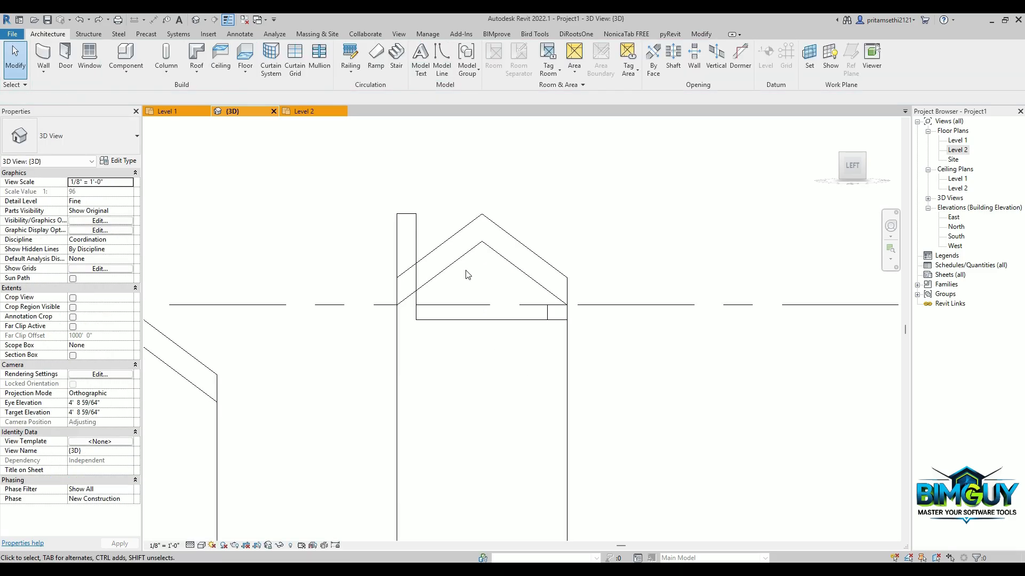
# Step: Try to lock a profile line picked along the roof's left underside slope, cancel the constraint, and discard the wall's profile sketch
pyautogui.doubleClick(471, 312)
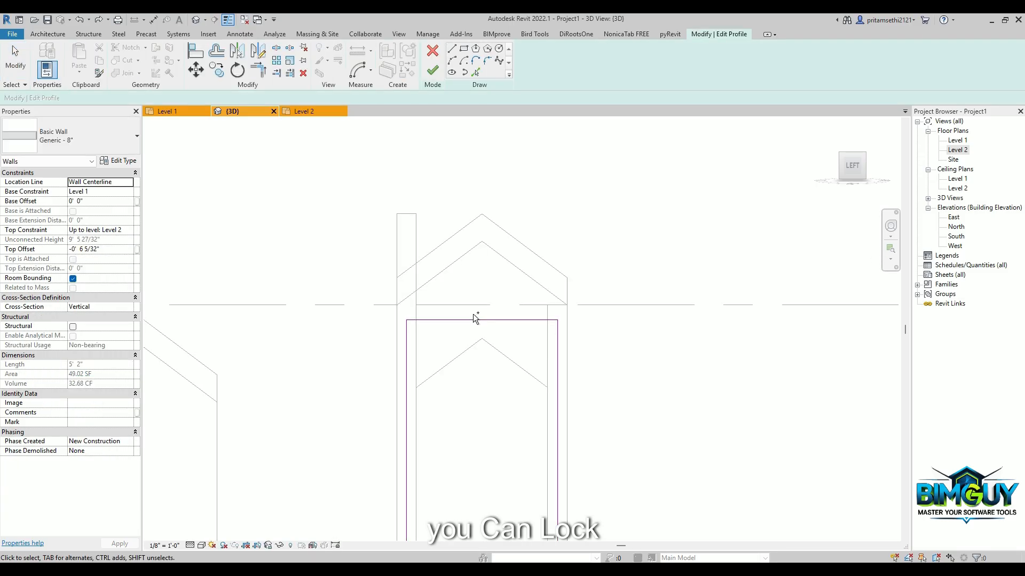
pyautogui.click(475, 73)
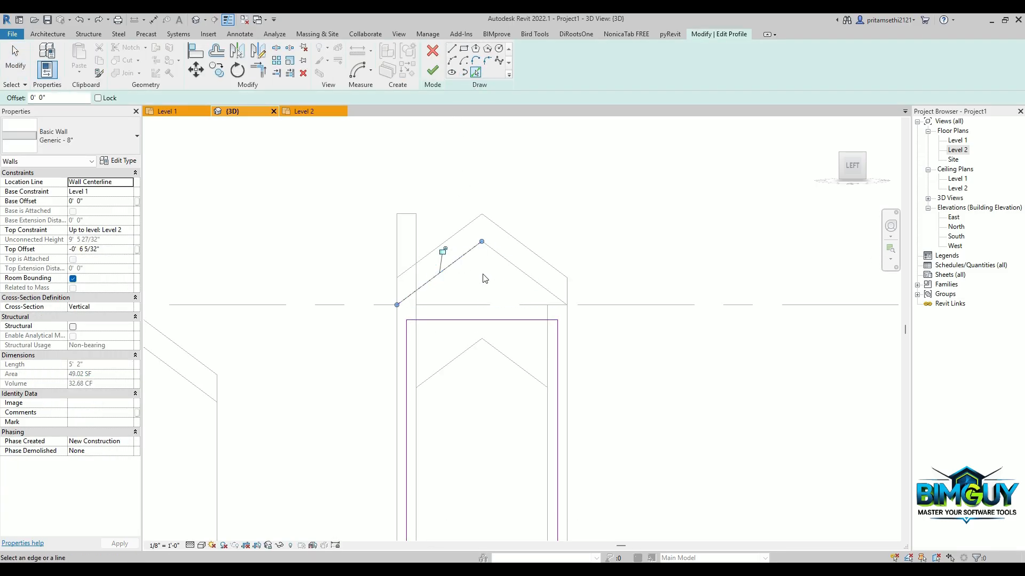
pyautogui.click(443, 251)
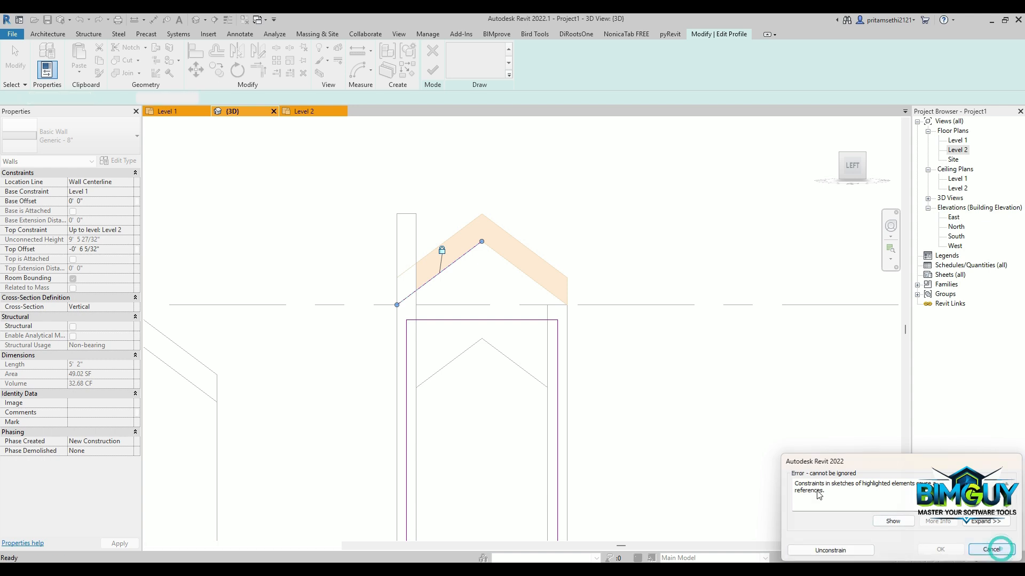
pyautogui.click(1005, 550)
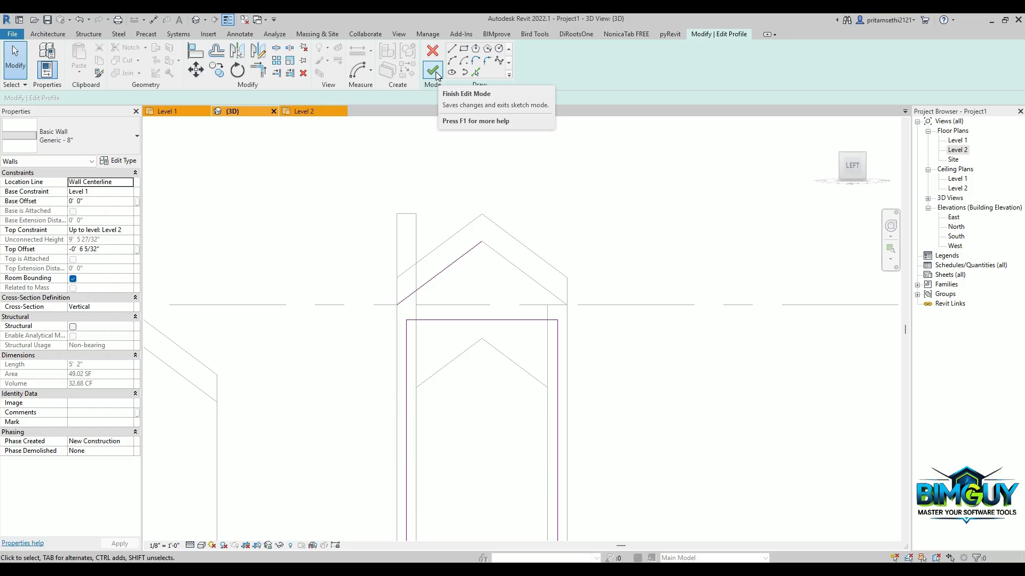
pyautogui.click(433, 51)
# Step: Delete the copied house's tall side wall that rises above the roof
pyautogui.click(538, 305)
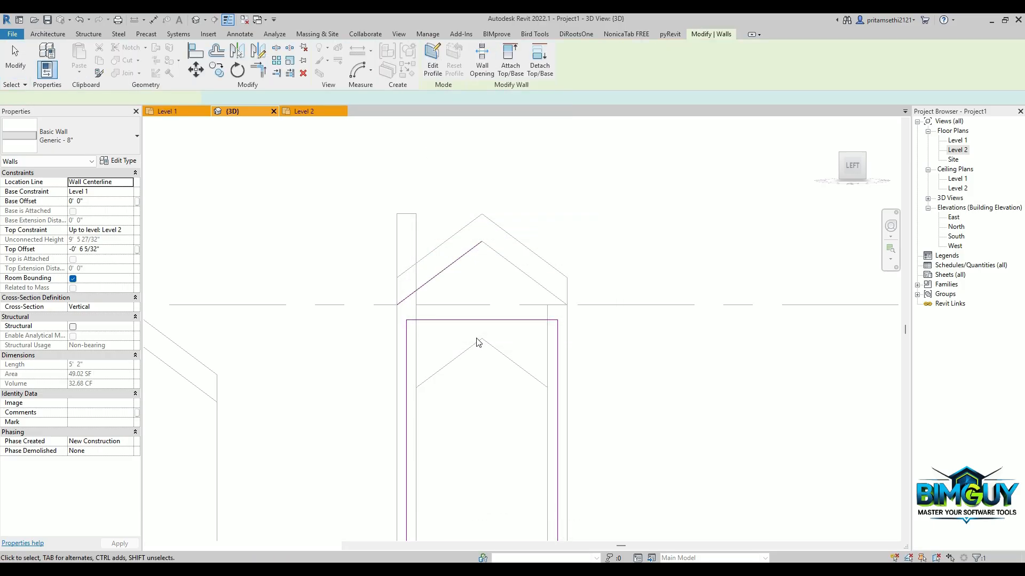
pyautogui.press('Escape')
pyautogui.click(412, 302)
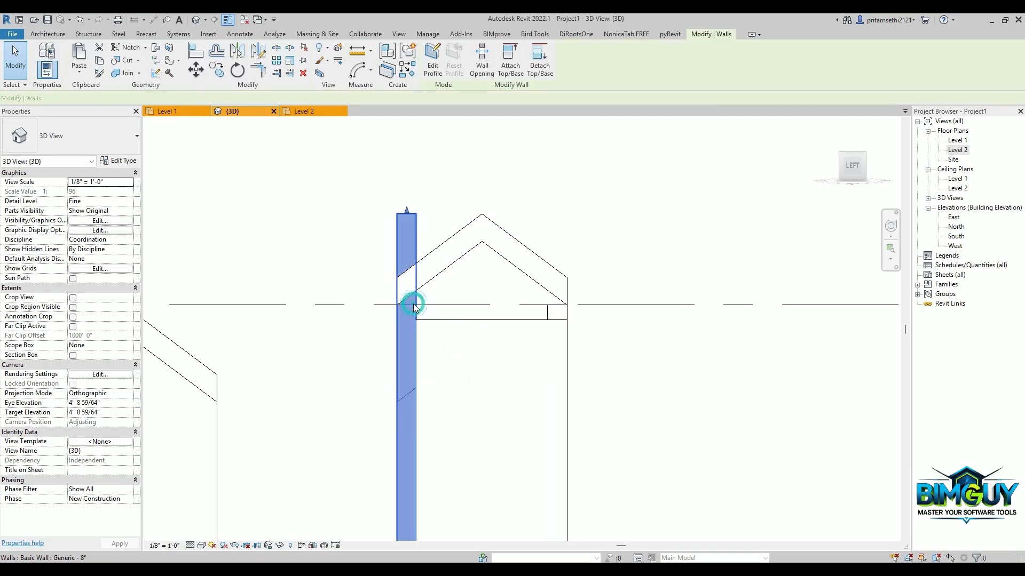
pyautogui.keyDown('shift'); pyautogui.moveTo(430, 323); pyautogui.dragTo(405, 337, button='middle'); pyautogui.keyUp('shift')
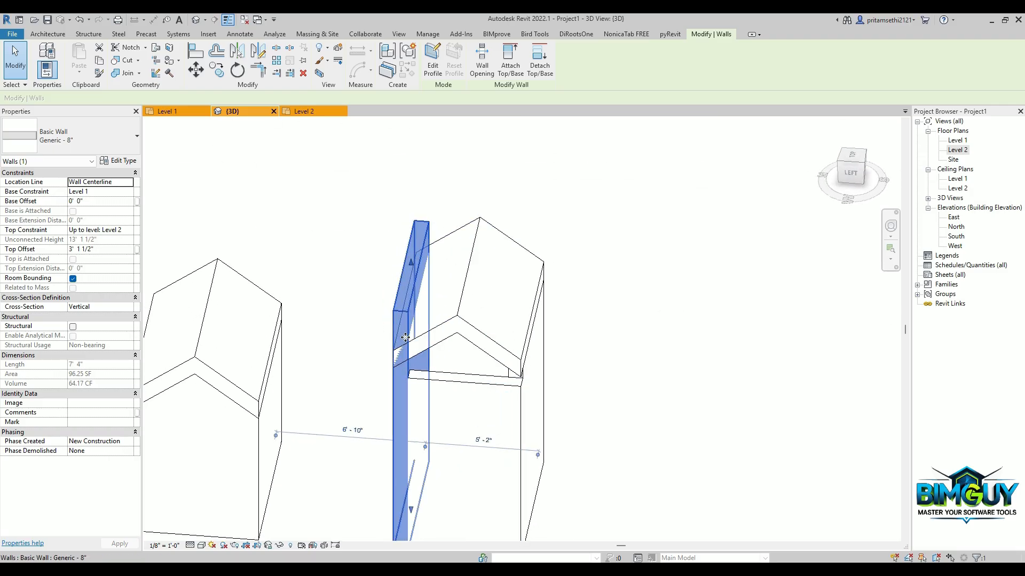
pyautogui.press('Delete')
# Step: Adjust the free end of the copied house's front gable wall to the roof edge, making the wall about 5' 6" long
pyautogui.click(418, 375)
pyautogui.keyDown('shift'); pyautogui.moveTo(415, 401); pyautogui.dragTo(423, 495, button='middle'); pyautogui.keyUp('shift')
pyautogui.moveTo(401, 529); pyautogui.dragTo(388, 524)
pyautogui.click(852, 158)
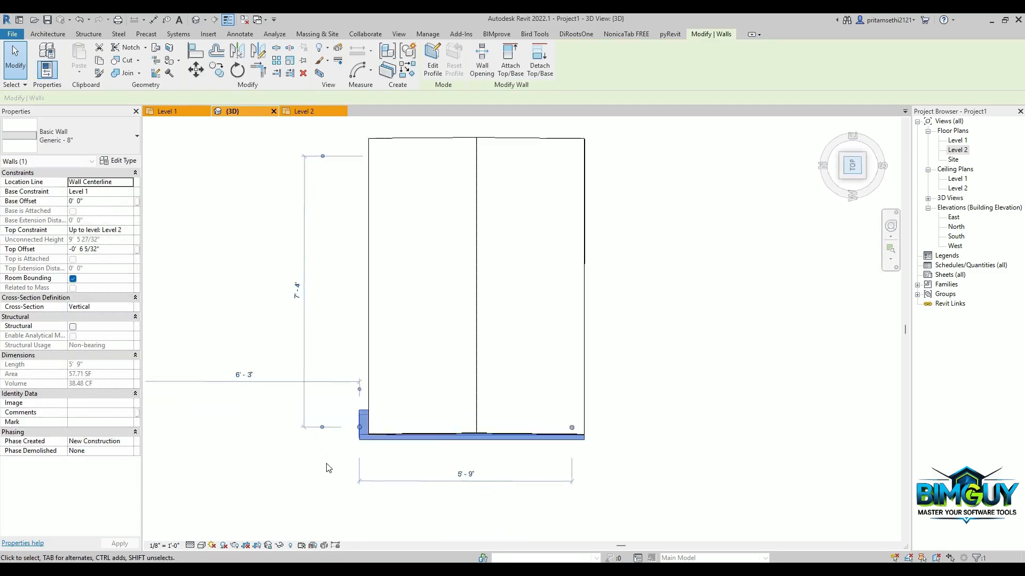
pyautogui.moveTo(379, 322)
pyautogui.mouseDown()
pyautogui.moveTo(390, 319)
pyautogui.moveTo(389, 338)
pyautogui.mouseUp()
pyautogui.scroll(-2, 388, 338)
pyautogui.keyDown('shift'); pyautogui.moveTo(395, 367); pyautogui.dragTo(448, 155, button='middle'); pyautogui.keyUp('shift')
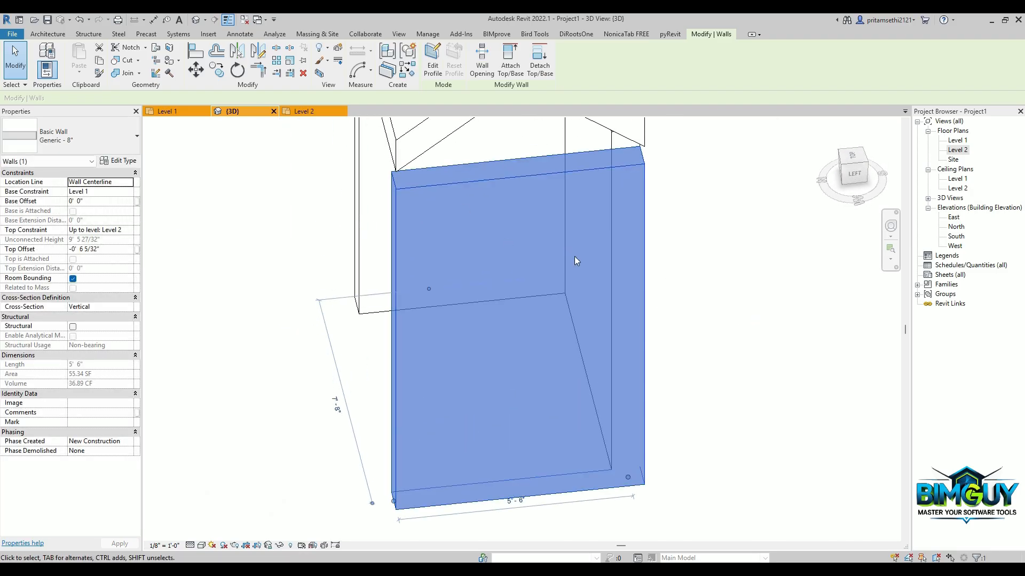
# Step: Edit the front gable wall's profile, adding lines picked along both underside slopes of the raised roof
pyautogui.click(848, 176)
pyautogui.scroll(-1, 448, 284)
pyautogui.moveTo(399, 412); pyautogui.dragTo(411, 440, button='middle')
pyautogui.scroll(-2, 433, 326)
pyautogui.moveTo(433, 355); pyautogui.dragTo(397, 455, button='middle')
pyautogui.click(433, 60)
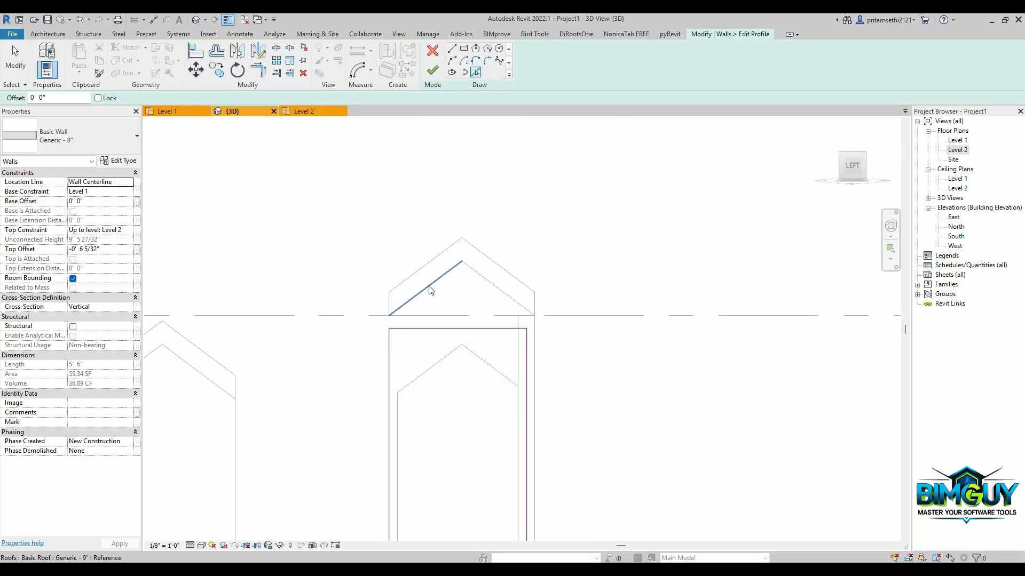
pyautogui.click(497, 294)
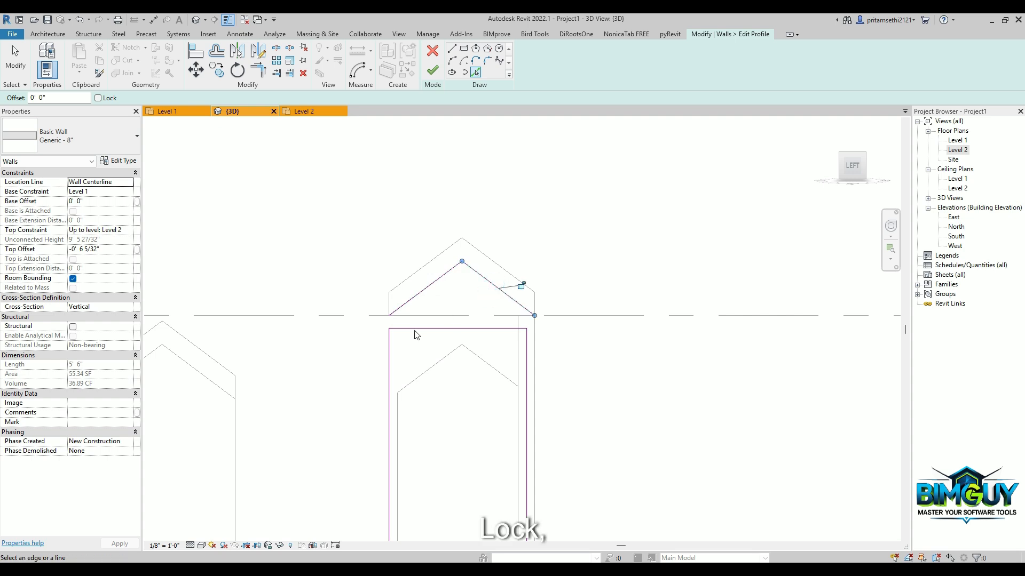
# Step: Try to lock the right slope line to the roof, cancel the constraint, and try to finish the profile sketch
pyautogui.click(522, 286)
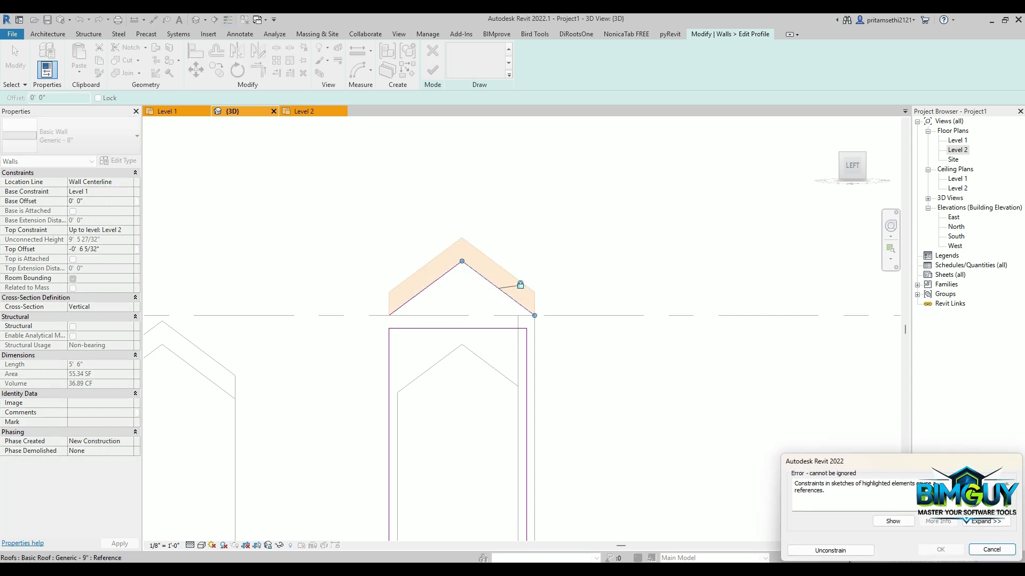
pyautogui.click(987, 551)
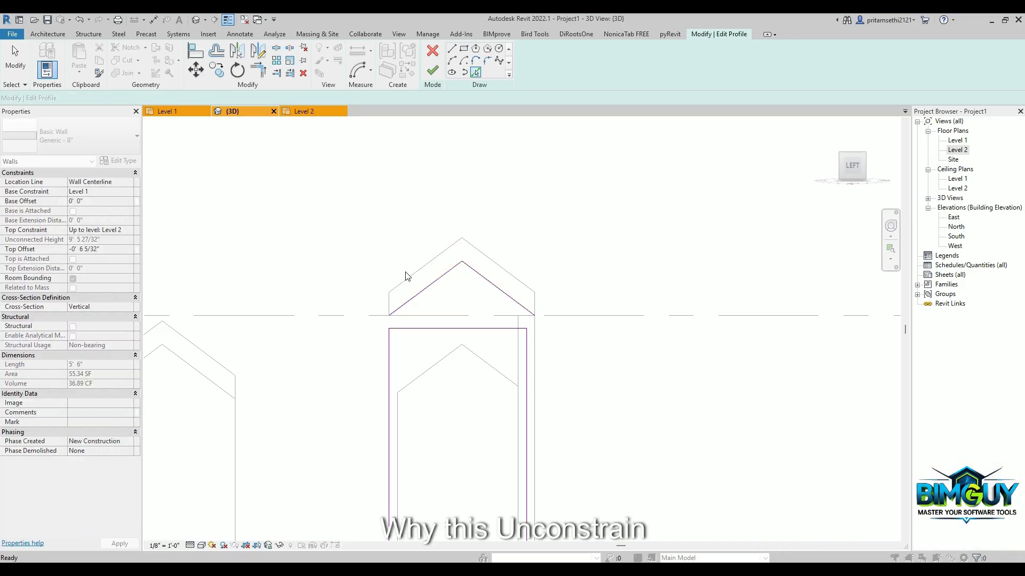
pyautogui.click(434, 70)
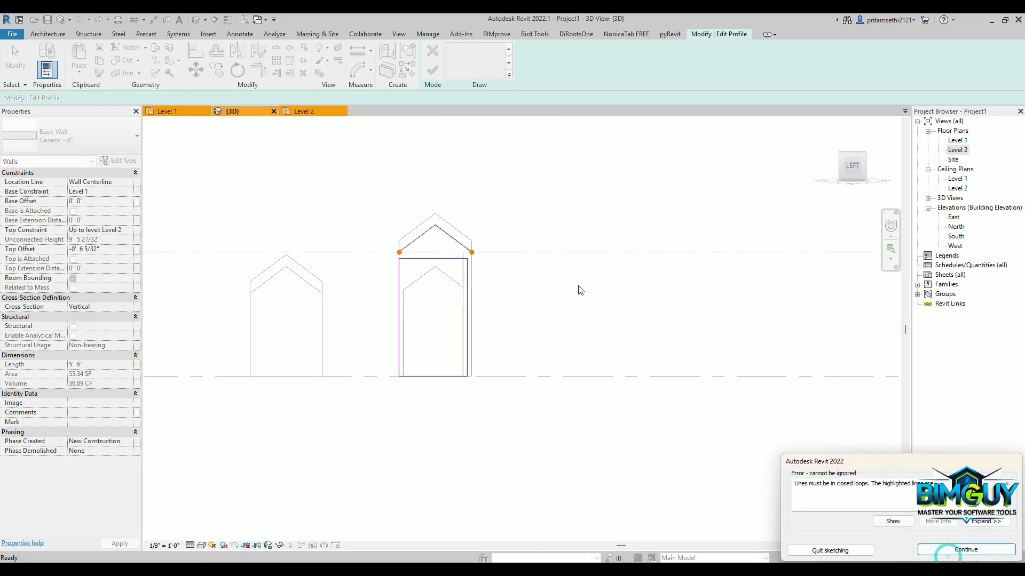
# Step: Discard the unfinished profile sketch of the copied house's front gable wall
pyautogui.click(965, 550)
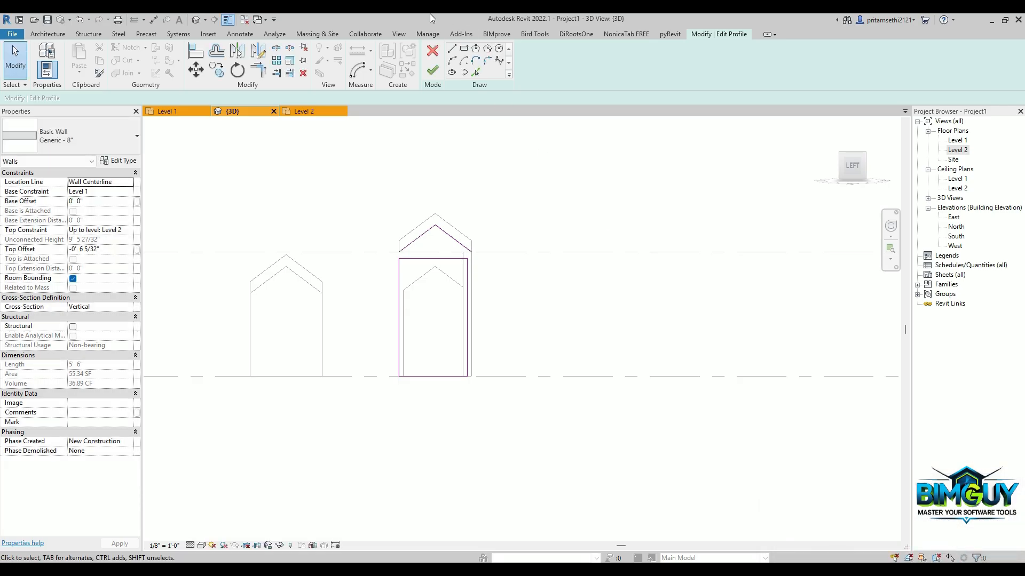
pyautogui.click(432, 51)
pyautogui.click(539, 306)
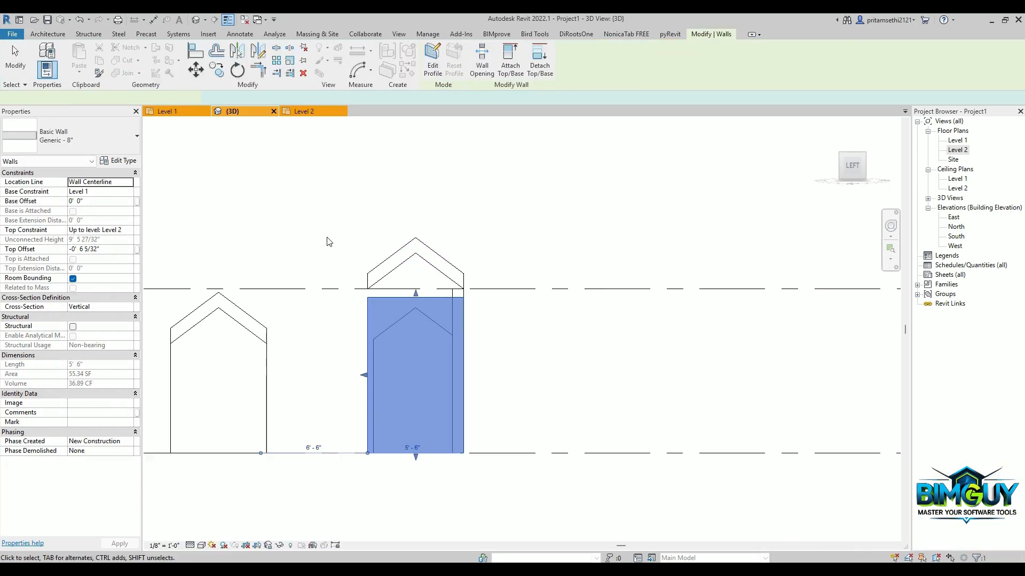
# Step: Edit the copied house's roof footprint, moving the back and front gable-end boundary lines out about 1' 8" and 1' 2" past the wall centerlines
pyautogui.click(420, 283)
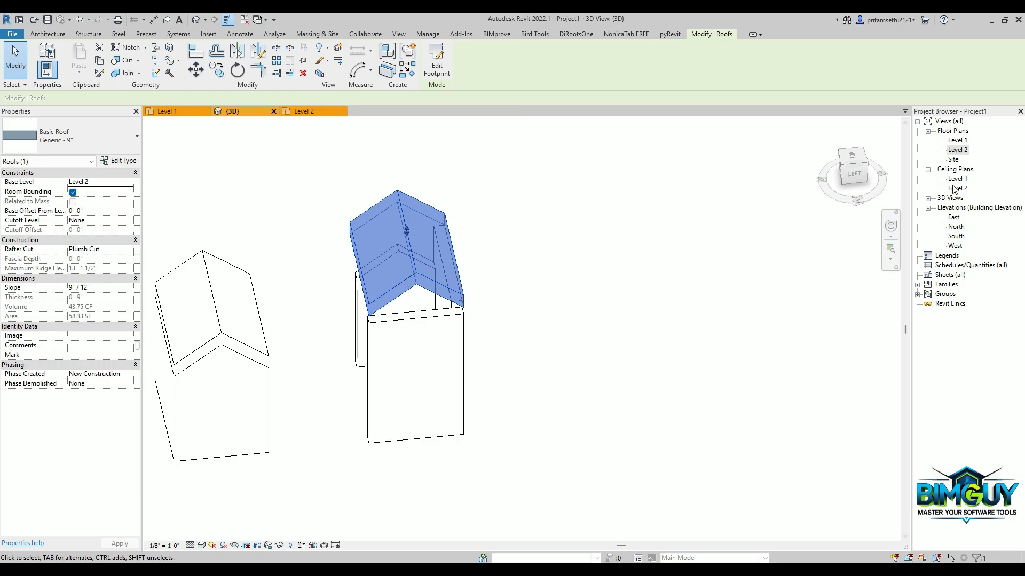
pyautogui.click(852, 155)
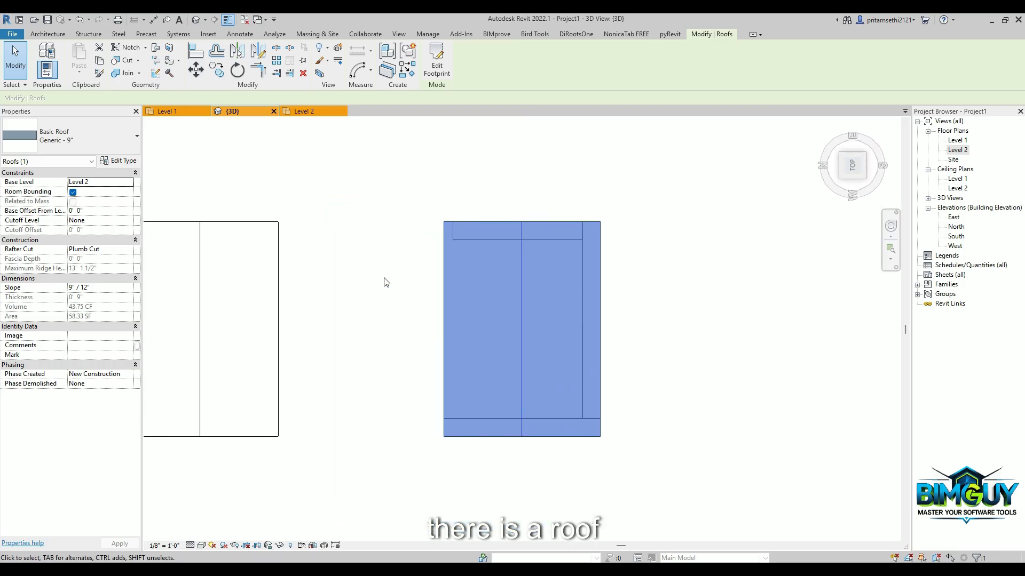
pyautogui.click(444, 70)
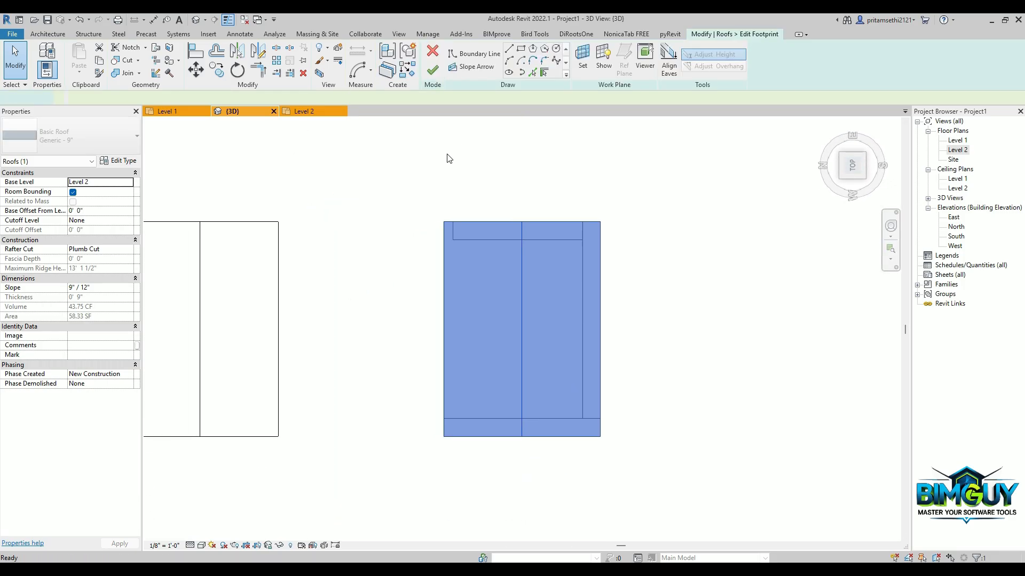
pyautogui.click(500, 221)
pyautogui.moveTo(502, 218); pyautogui.dragTo(512, 180)
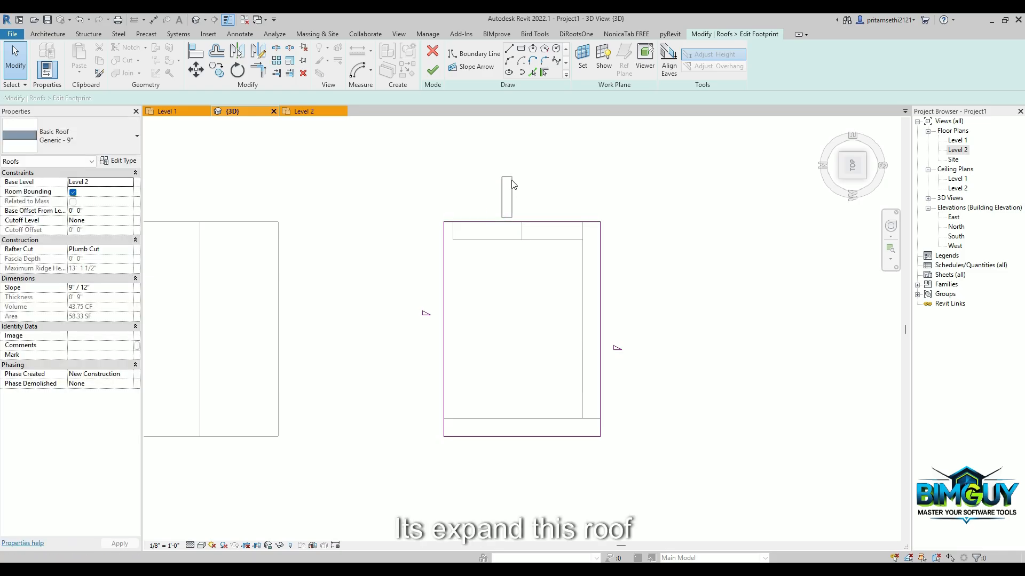
pyautogui.click(494, 222)
pyautogui.moveTo(494, 222); pyautogui.dragTo(496, 186)
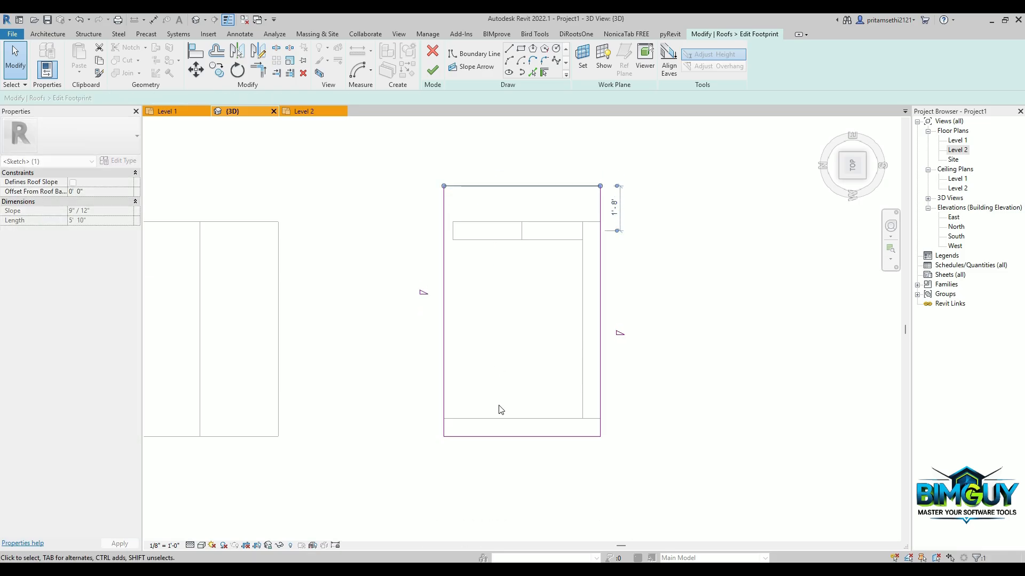
pyautogui.click(501, 433)
pyautogui.moveTo(501, 436); pyautogui.dragTo(501, 459)
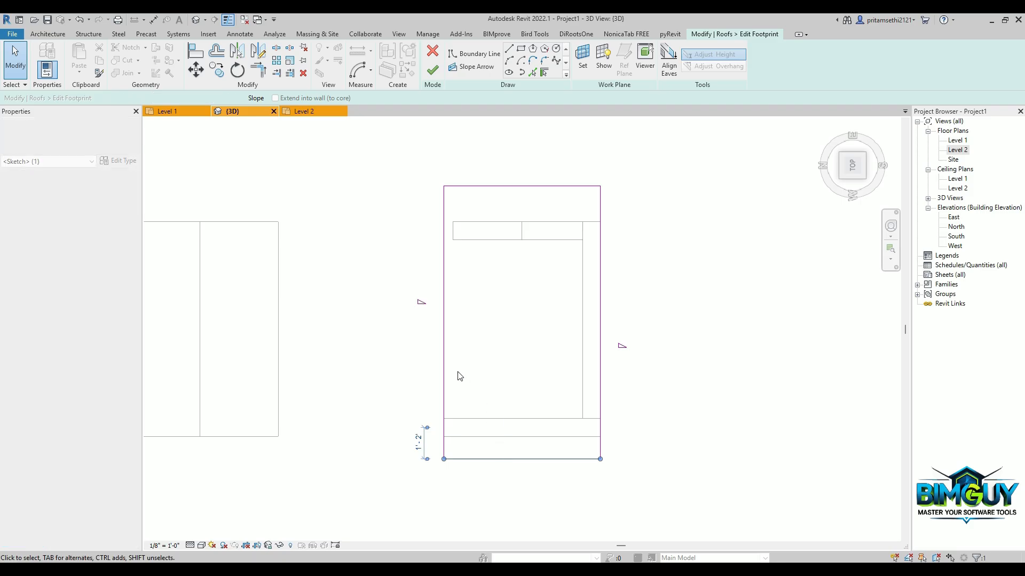
# Step: Move both slope-defining boundary lines outward, the second to about 1' 1" past the side wall's centerline, and finish the roof footprint
pyautogui.click(444, 370)
pyautogui.moveTo(445, 360); pyautogui.dragTo(419, 361)
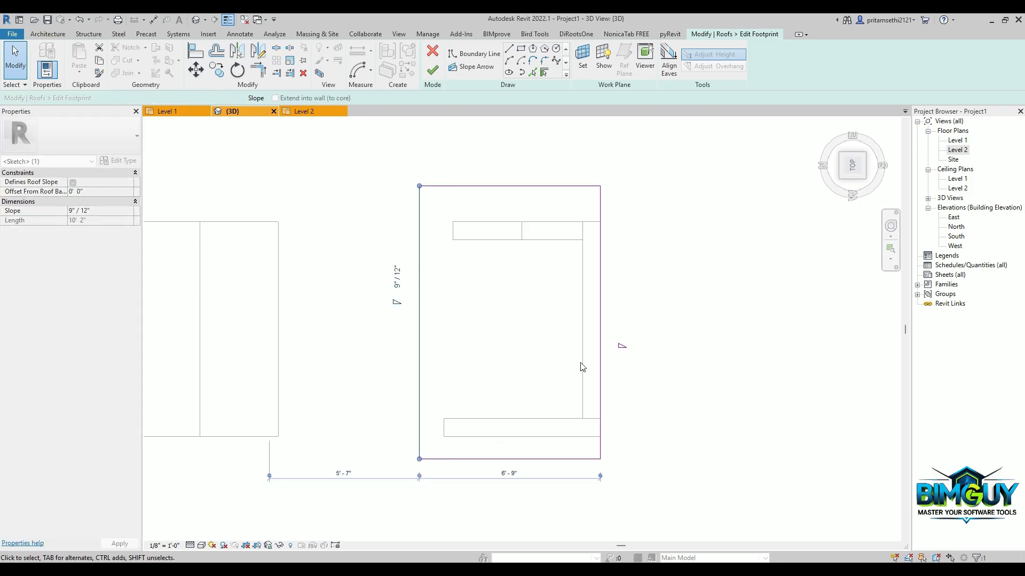
pyautogui.click(600, 373)
pyautogui.moveTo(600, 374); pyautogui.dragTo(621, 373)
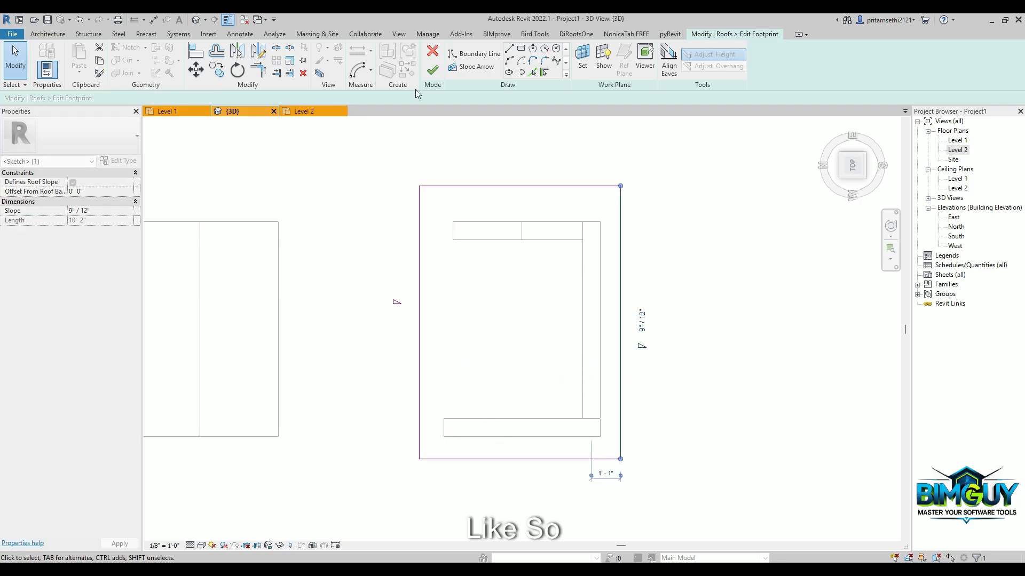
pyautogui.click(432, 69)
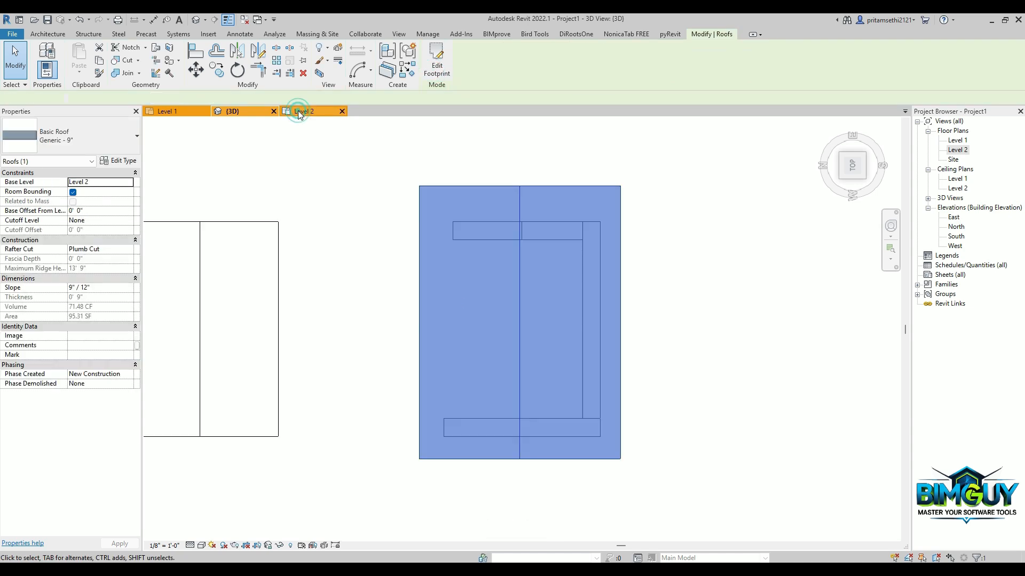
# Step: Find an elevation that shows the front gable walls face-on and open the West elevation
pyautogui.click(301, 111)
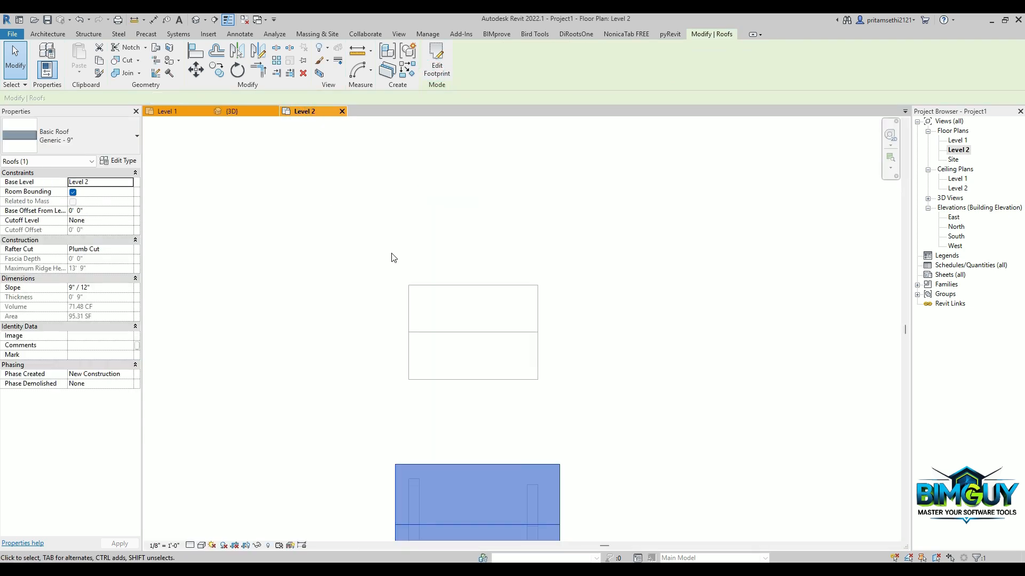
pyautogui.click(235, 111)
pyautogui.doubleClick(956, 227)
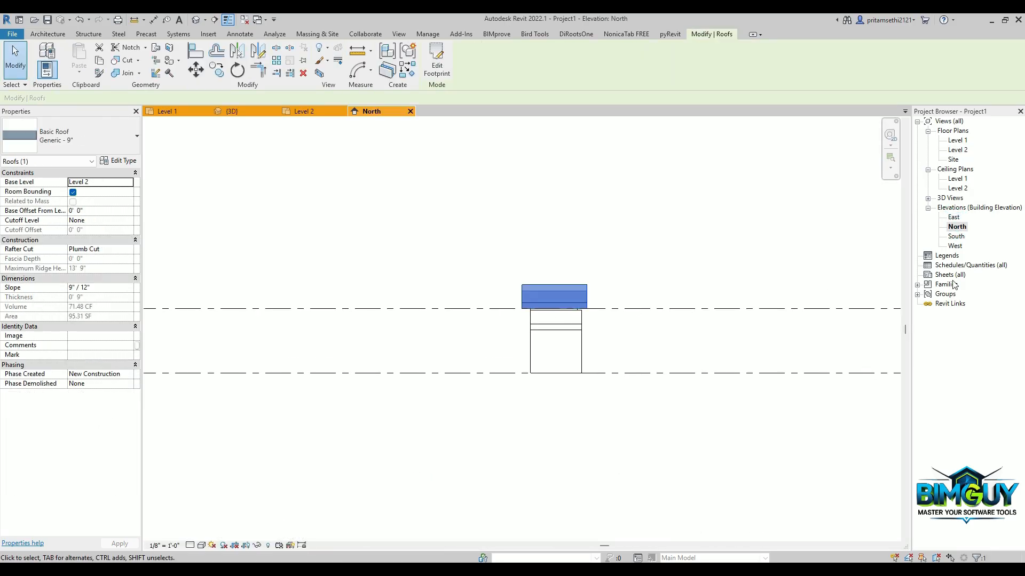
pyautogui.doubleClick(956, 237)
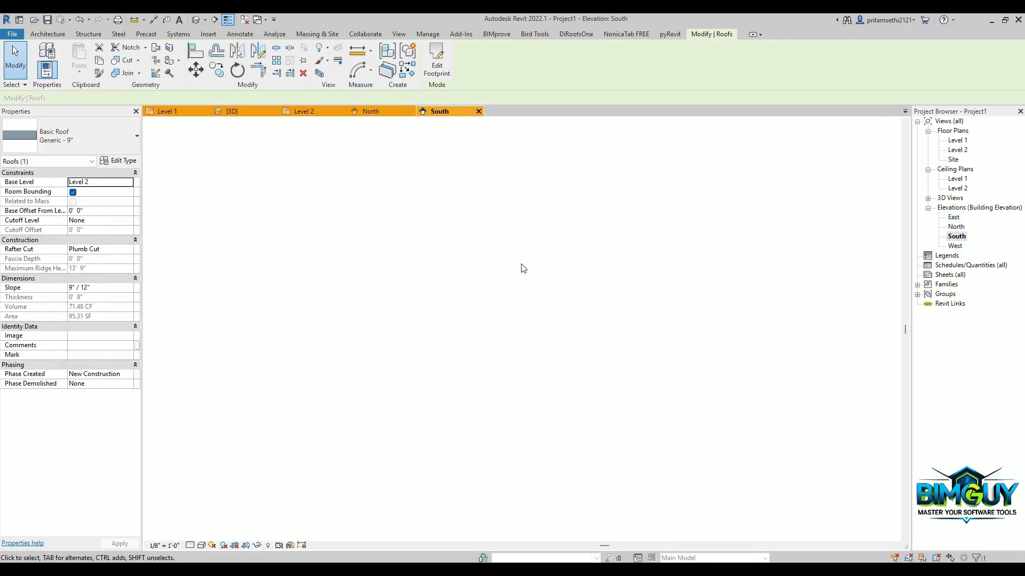
pyautogui.doubleClick(954, 246)
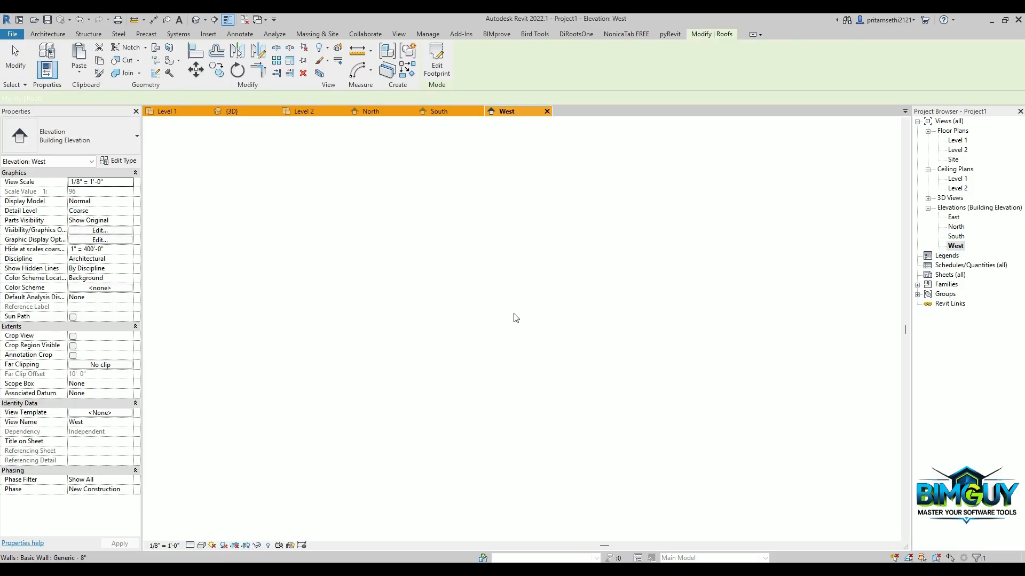
pyautogui.scroll(4, 534, 316)
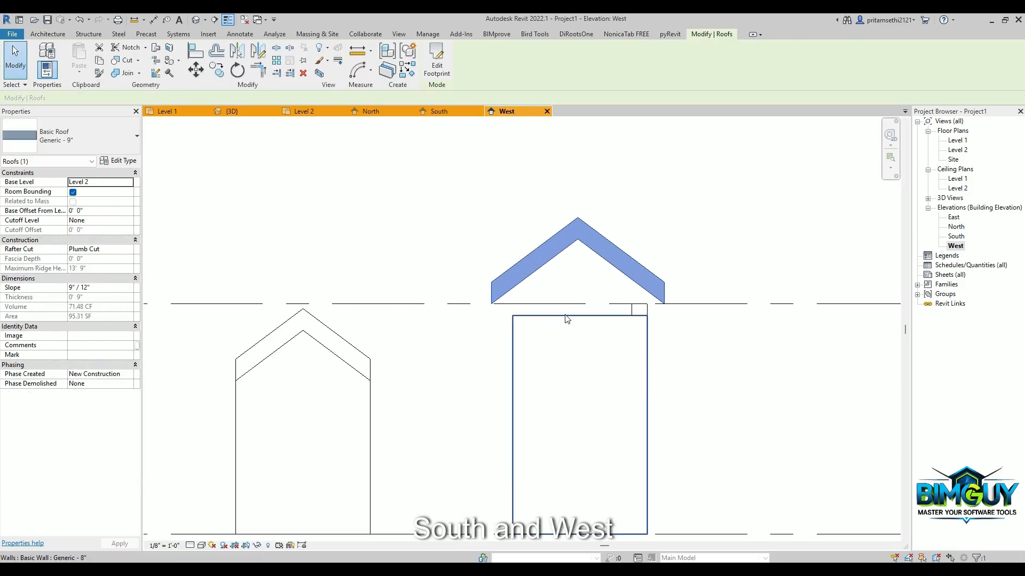
# Step: Edit the copied house's front gable wall profile, picking lines along both underside roof slopes and locking them to the roof
pyautogui.doubleClick(551, 322)
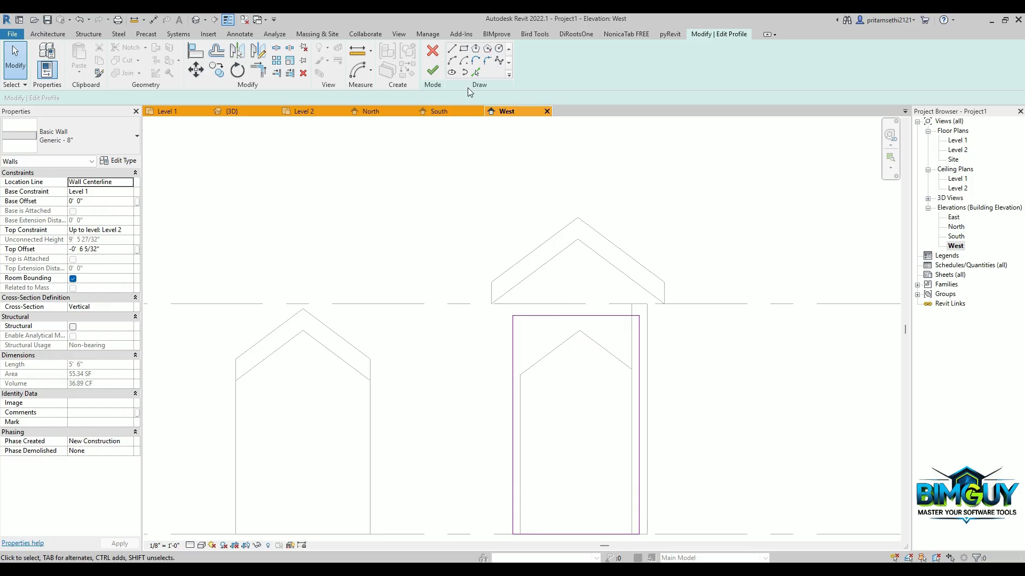
pyautogui.click(474, 73)
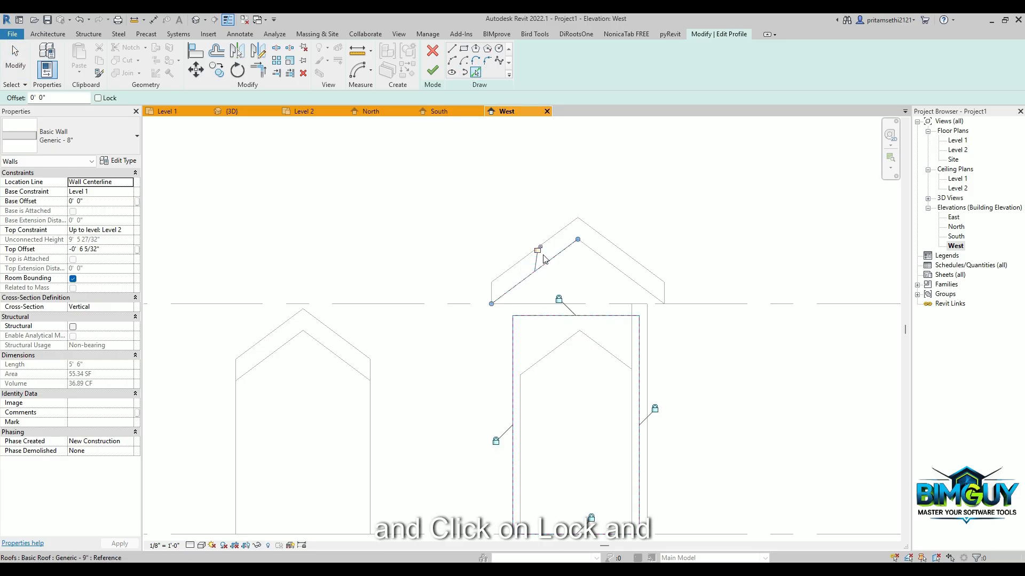
pyautogui.click(537, 250)
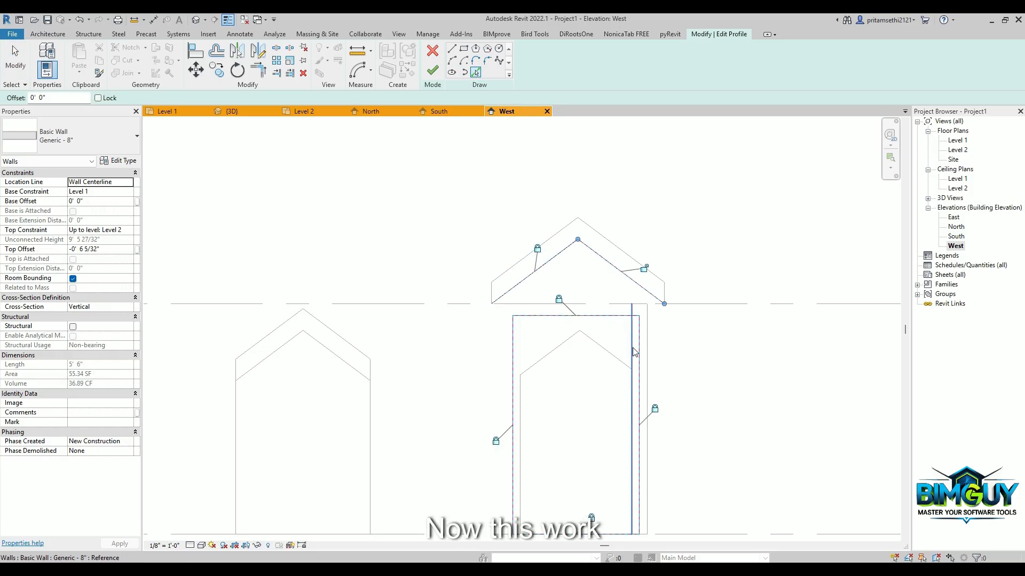
pyautogui.press('Escape')
pyautogui.press('Escape')
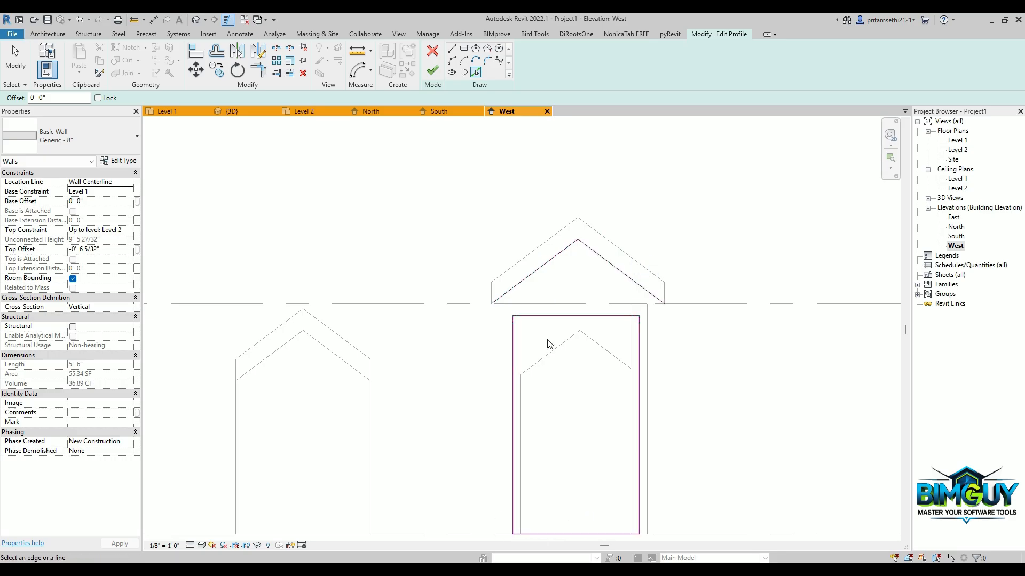
# Step: Trim the profile's vertical sides to the slope lines, delete the old horizontal top line, and finish the wall profile
pyautogui.press('t')
pyautogui.press('r')
pyautogui.click(513, 340)
pyautogui.click(545, 263)
pyautogui.click(627, 278)
pyautogui.click(638, 355)
pyautogui.press('Escape')
pyautogui.press('Escape')
pyautogui.click(592, 317)
pyautogui.press('Delete')
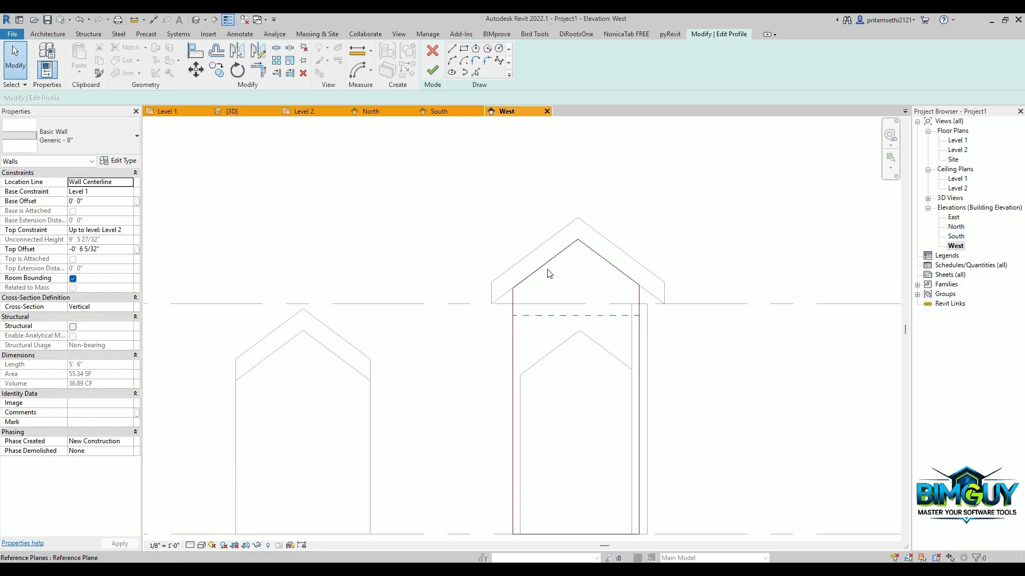
pyautogui.click(433, 70)
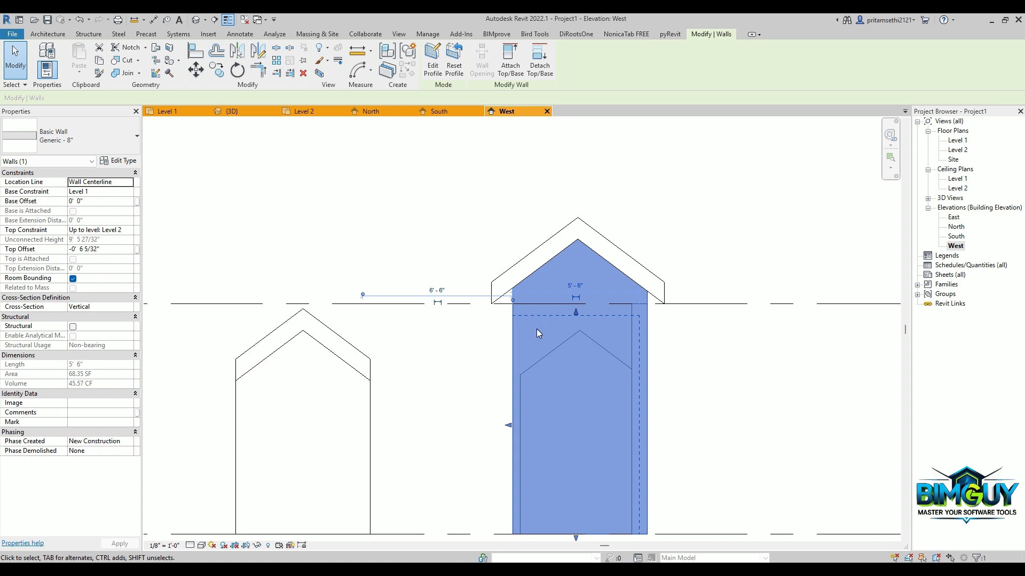
# Step: Nudge the copied house's roof upward to a base offset of 1' 0" from Level 2 to test the locked wall profile
pyautogui.scroll(-2, 536, 329)
pyautogui.moveTo(536, 329); pyautogui.dragTo(538, 349, button='middle')
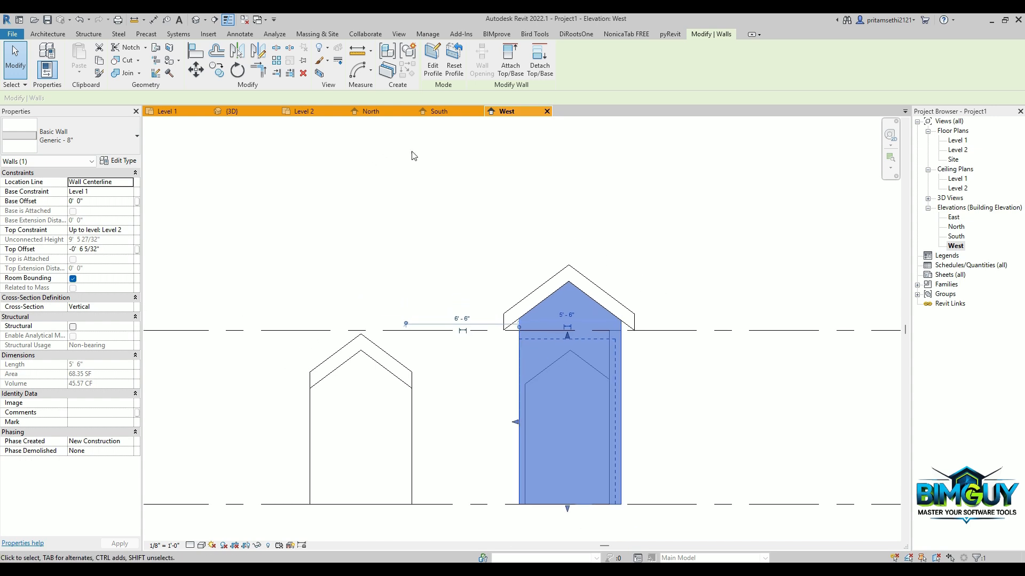
pyautogui.click(605, 297)
pyautogui.press('Up')
pyautogui.press('Up')
pyautogui.press('Up')
pyautogui.press('Up')
pyautogui.press('Up')
pyautogui.press('Up')
pyautogui.press('Up')
pyautogui.press('Up')
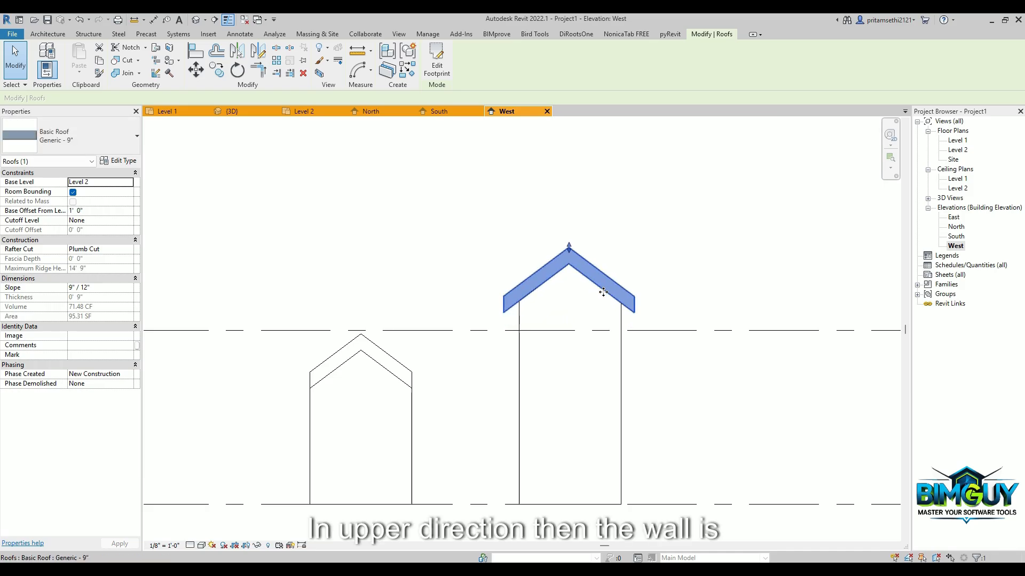
# Step: Nudge the copied house's roof down to a base offset of -4' 10" to test the locked profile in the downward direction
pyautogui.press('Down')
pyautogui.press('Down')
pyautogui.press('Down')
pyautogui.press('Down')
pyautogui.press('Down')
pyautogui.press('Down')
pyautogui.press('Down')
pyautogui.press('Down')
pyautogui.press('Down')
pyautogui.press('Down')
pyautogui.press('Down')
pyautogui.press('Down')
pyautogui.press('Down')
pyautogui.press('Down')
pyautogui.press('Down')
pyautogui.press('Down')
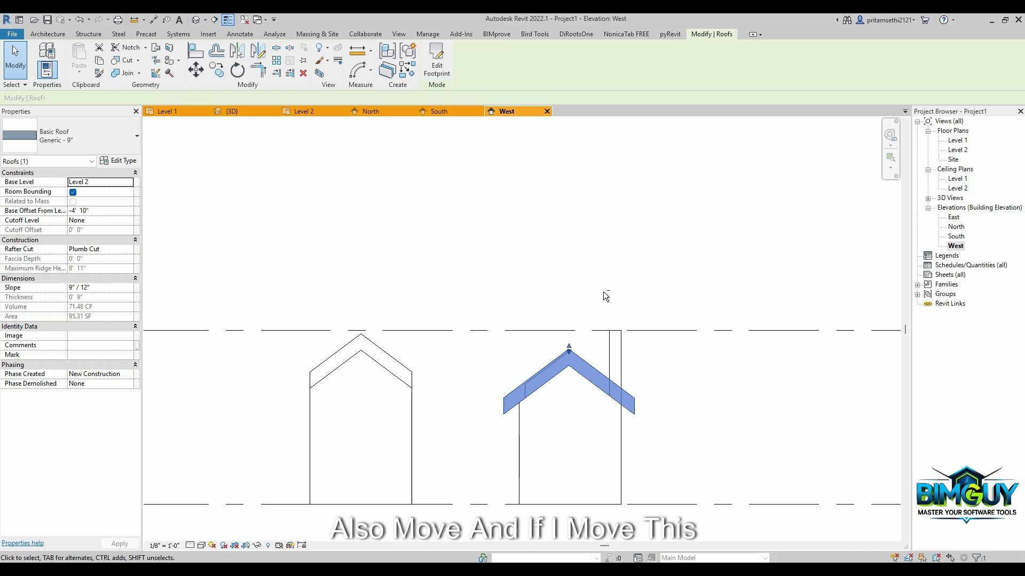
# Step: Nudge the roof up to a base offset of -2' 4" and back down to -4' 0"
pyautogui.press('Up')
pyautogui.press('Up')
pyautogui.press('Up')
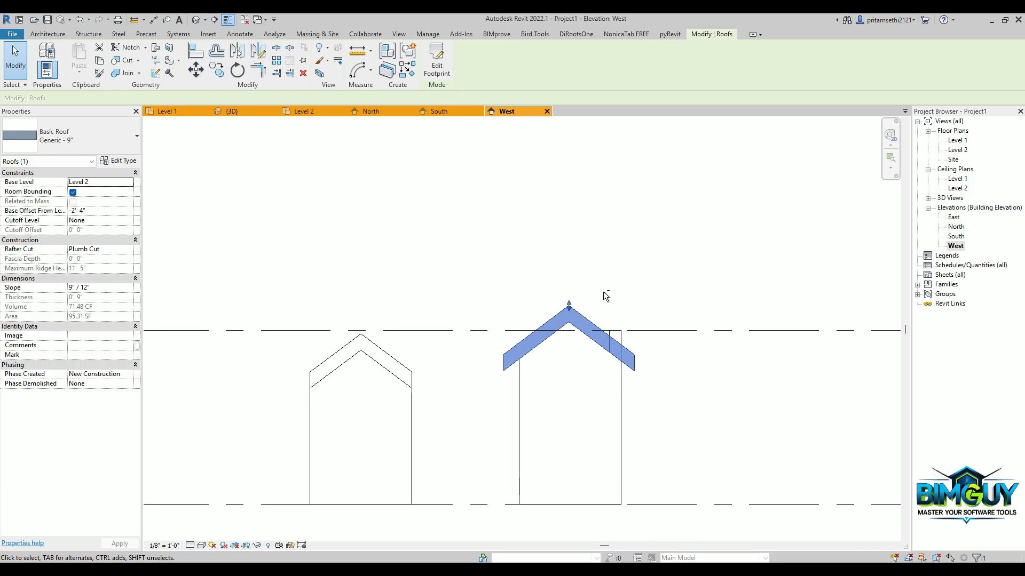
pyautogui.press('Down')
pyautogui.press('Down')
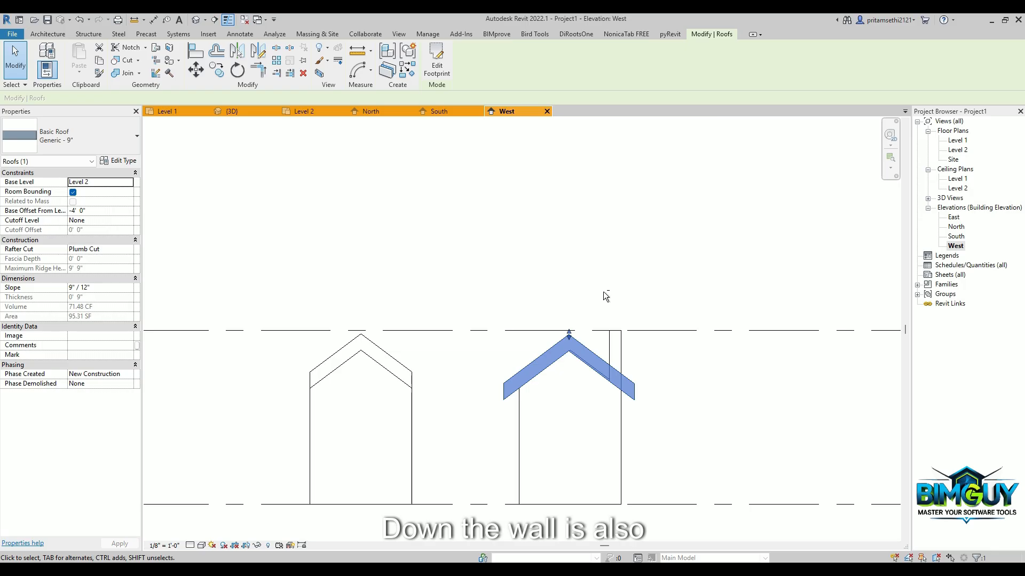
# Step: Nudge the copied house's roof back above Level 2, ending at a base offset of 0' 10"
pyautogui.press('Up')
pyautogui.press('Up')
pyautogui.press('Up')
pyautogui.press('Up')
pyautogui.press('Up')
pyautogui.hotkey('shift', 'Up')
pyautogui.press('Down')
pyautogui.press('Down')
pyautogui.scroll(-1, 566, 368)
pyautogui.scroll(-1, 565, 365)
pyautogui.moveTo(565, 364); pyautogui.dragTo(598, 383, button='middle')
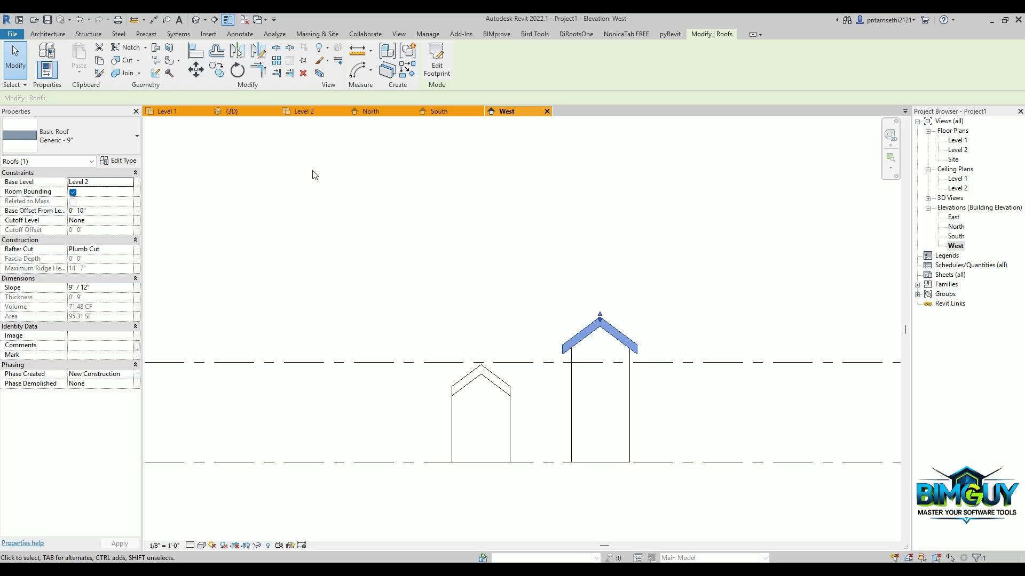
# Step: Examine both houses in 3D, comparing the copied house's back wall and its profile-edited front gable wall with the raised roof
pyautogui.click(248, 111)
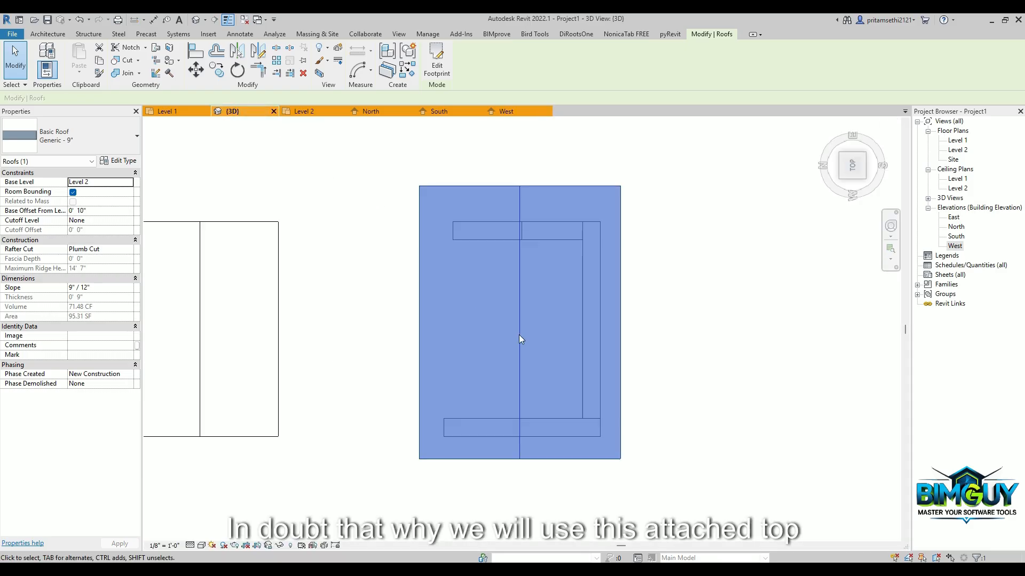
pyautogui.moveTo(493, 408)
pyautogui.keyDown('shift'); pyautogui.mouseDown(button='middle')
pyautogui.moveTo(567, 287)
pyautogui.moveTo(540, 222)
pyautogui.moveTo(527, 430)
pyautogui.moveTo(508, 380)
pyautogui.moveTo(501, 395)
pyautogui.mouseUp(button='middle'); pyautogui.keyUp('shift')
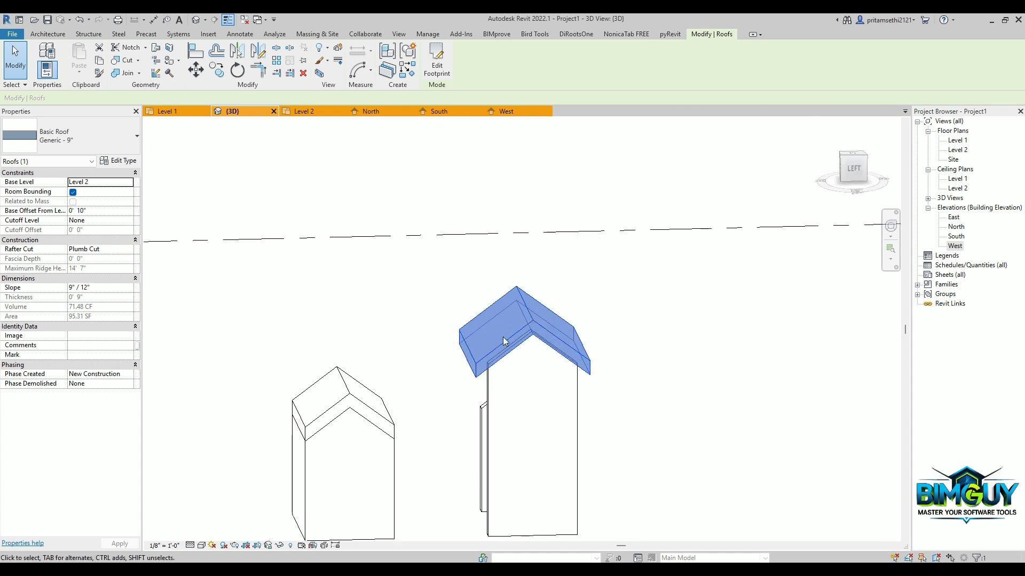
pyautogui.click(501, 397)
pyautogui.scroll(-2, 486, 413)
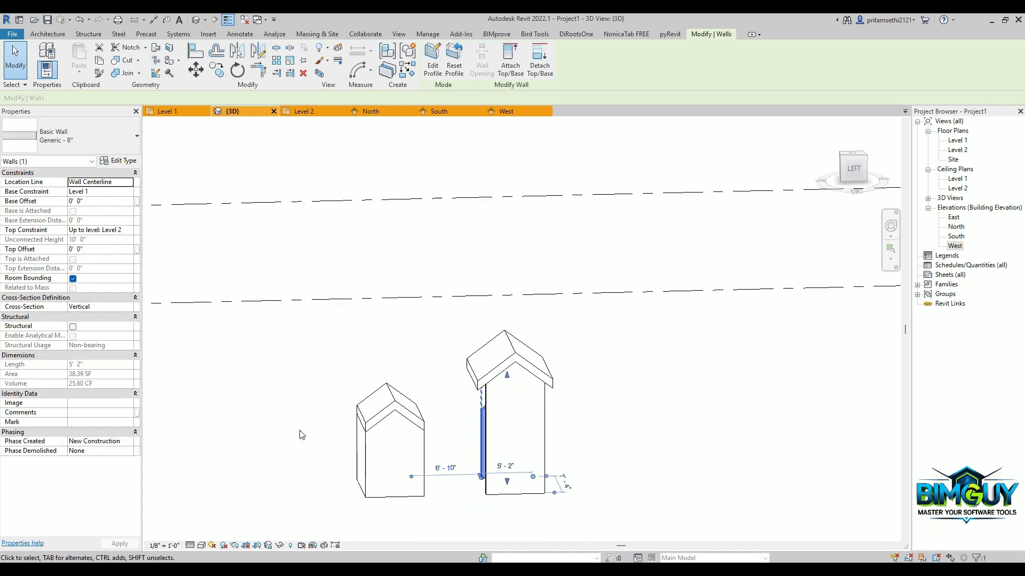
pyautogui.keyDown('shift'); pyautogui.moveTo(349, 433); pyautogui.dragTo(429, 464, button='middle'); pyautogui.keyUp('shift')
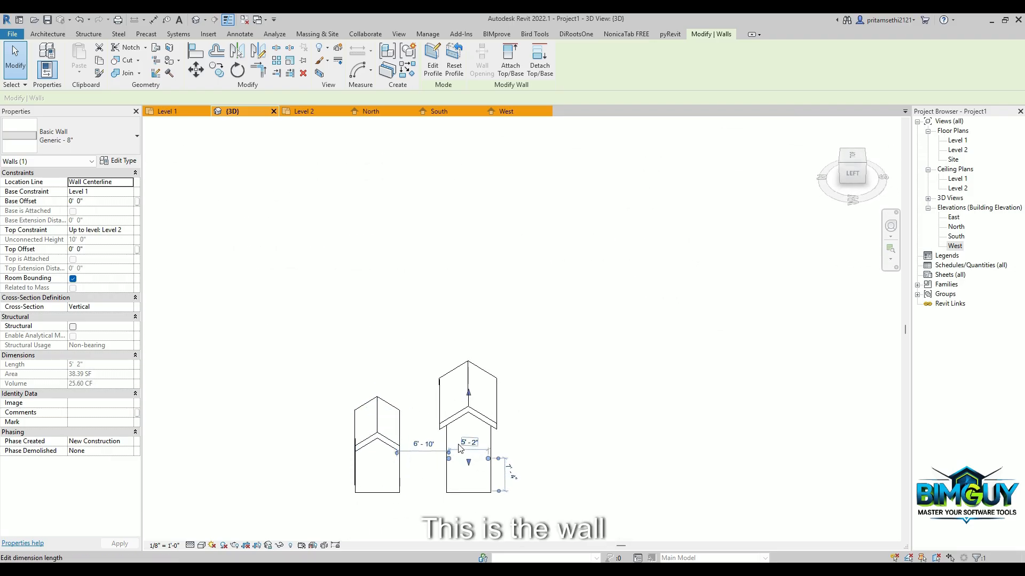
pyautogui.click(449, 448)
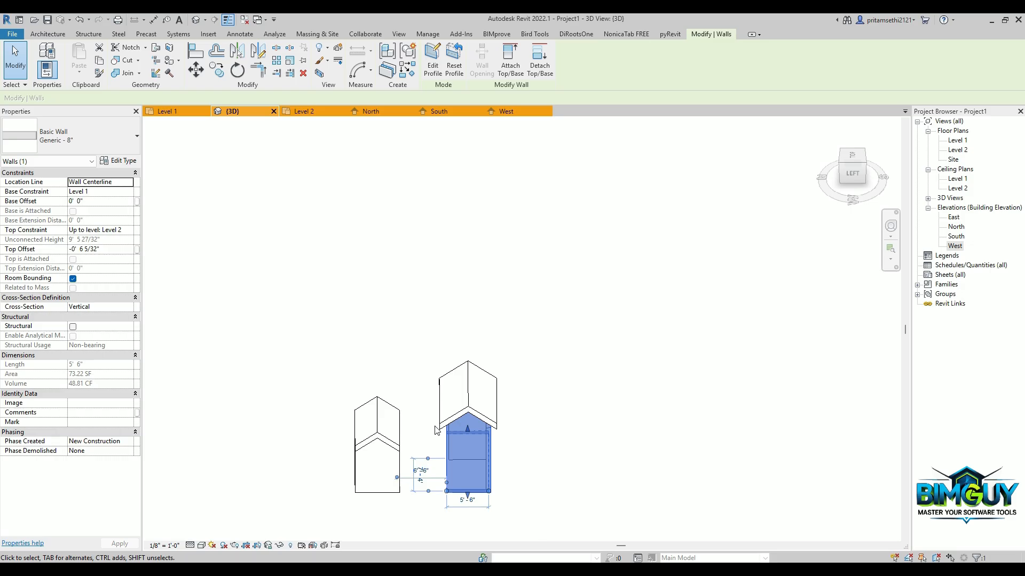
pyautogui.scroll(-2, 436, 430)
pyautogui.moveTo(478, 436); pyautogui.dragTo(375, 441, button='middle')
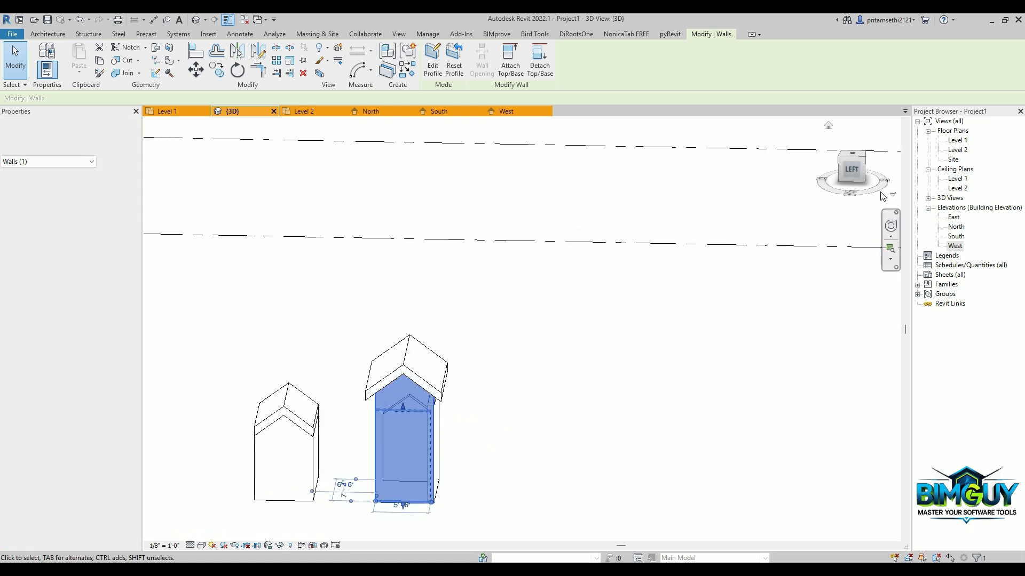
pyautogui.moveTo(470, 453)
pyautogui.keyDown('shift'); pyautogui.mouseDown(button='middle')
pyautogui.moveTo(456, 456)
pyautogui.moveTo(483, 462)
pyautogui.mouseUp(button='middle'); pyautogui.keyUp('shift')
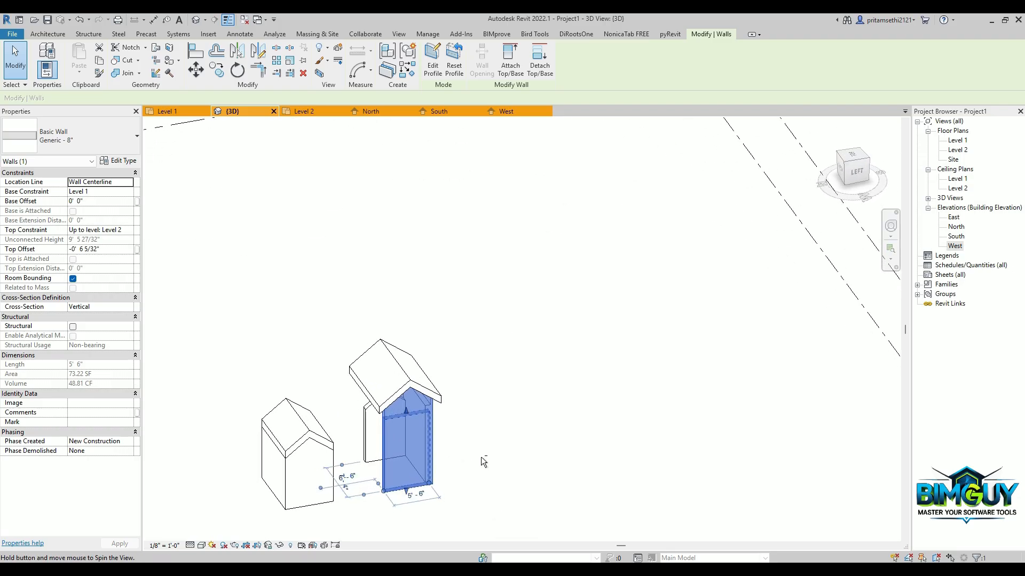
# Step: In top view, select the house with the profile-edited gable wall and place two copies of it in a row beside it
pyautogui.keyDown('shift'); pyautogui.moveTo(376, 391); pyautogui.dragTo(544, 343, button='middle'); pyautogui.keyUp('shift')
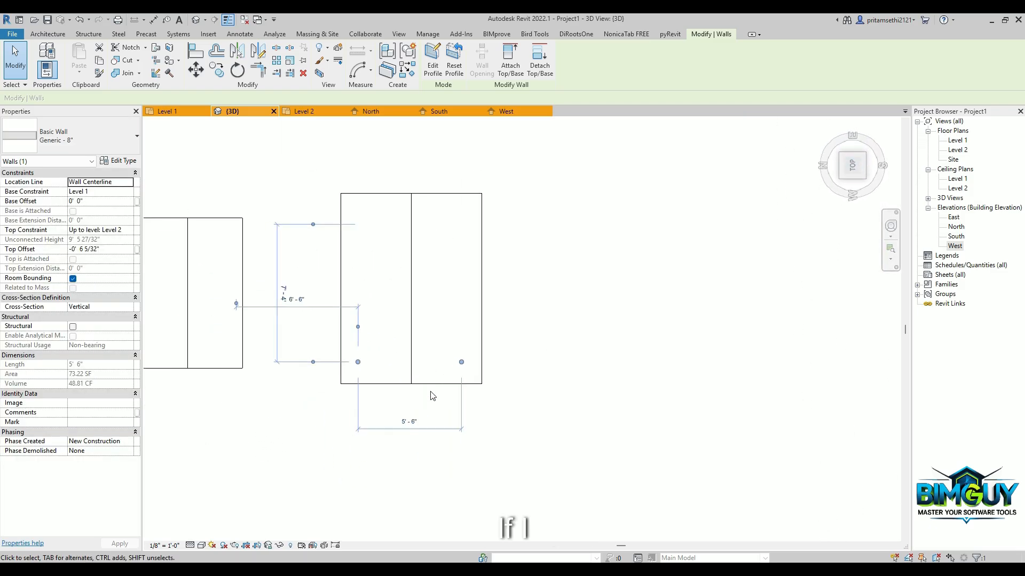
pyautogui.scroll(-3, 432, 396)
pyautogui.press('Escape')
pyautogui.press('Escape')
pyautogui.moveTo(458, 238); pyautogui.dragTo(560, 419)
pyautogui.press('c')
pyautogui.press('o')
pyautogui.click(510, 350)
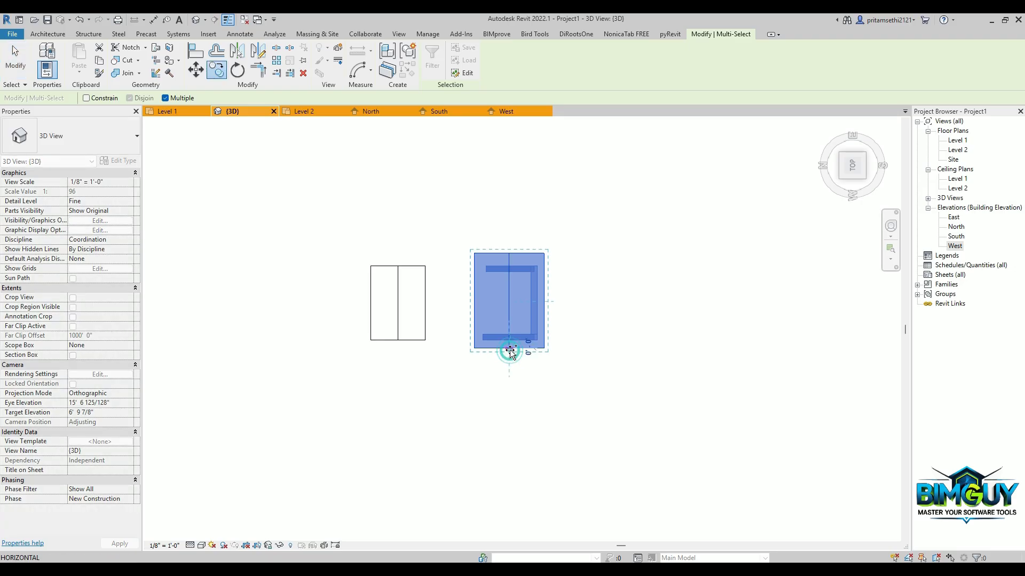
pyautogui.scroll(-2, 510, 350)
pyautogui.click(623, 323)
pyautogui.click(730, 320)
# Step: Place four more copies of the house in a second row behind the existing ones and finish copying
pyautogui.click(713, 202)
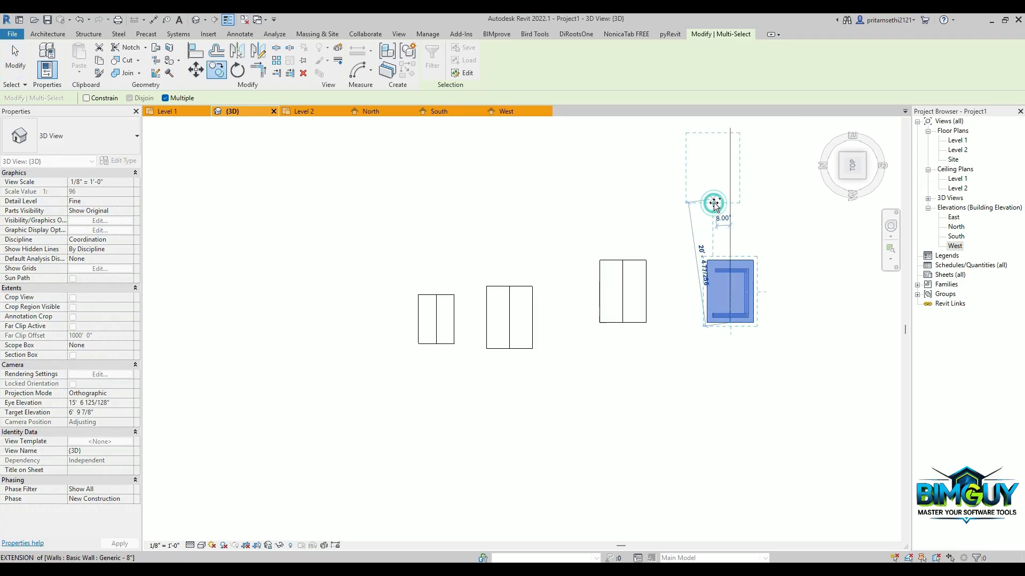
pyautogui.click(528, 220)
pyautogui.click(382, 213)
pyautogui.click(269, 231)
pyautogui.press('Escape')
pyautogui.press('Escape')
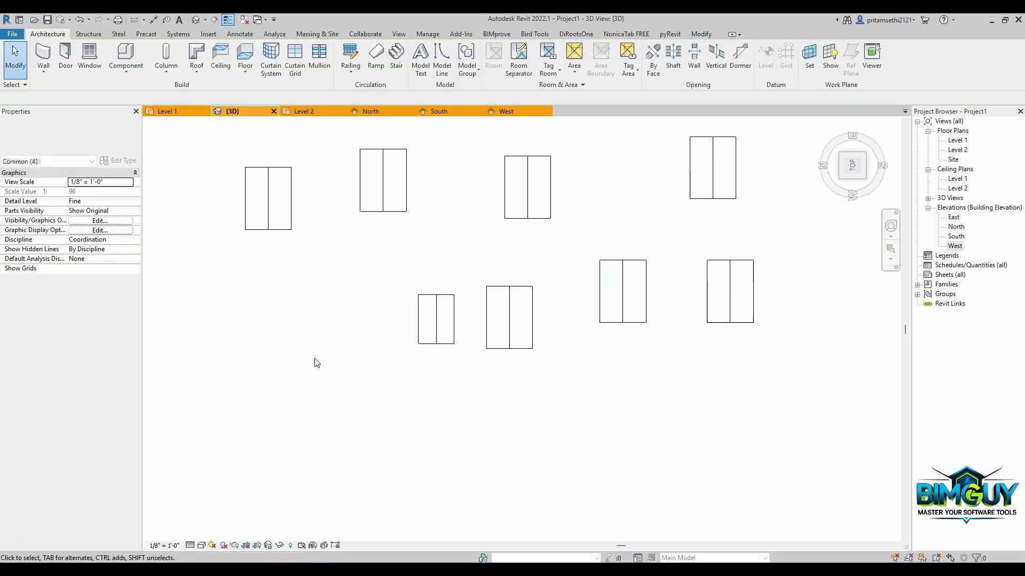
# Step: Try to attach the tops of three profile-edited gable walls in the front row to the middle house's roof
pyautogui.scroll(-2, 315, 362)
pyautogui.keyDown('shift'); pyautogui.moveTo(328, 434); pyautogui.dragTo(434, 408, button='middle'); pyautogui.keyUp('shift')
pyautogui.click(434, 409)
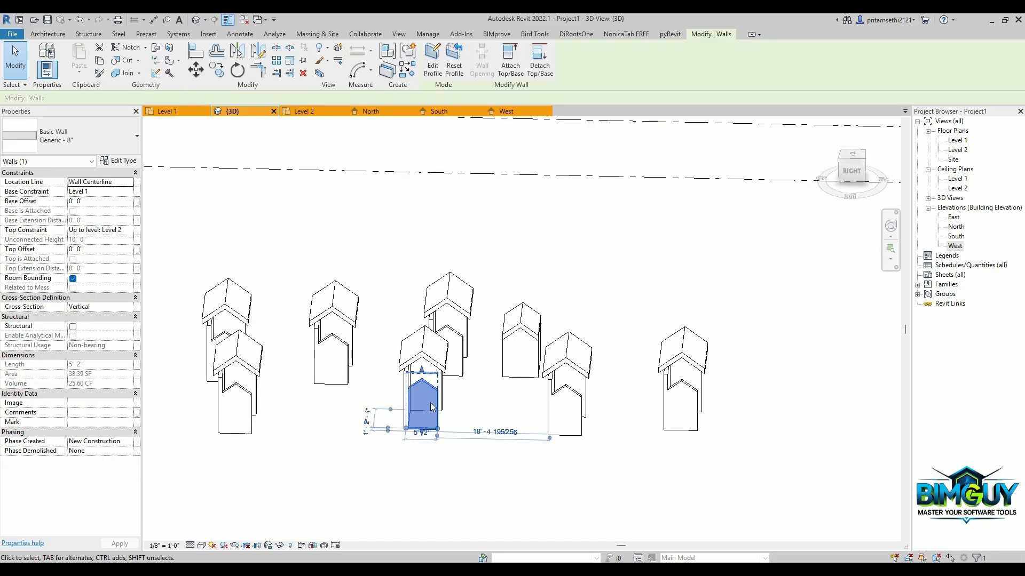
pyautogui.scroll(2, 430, 400)
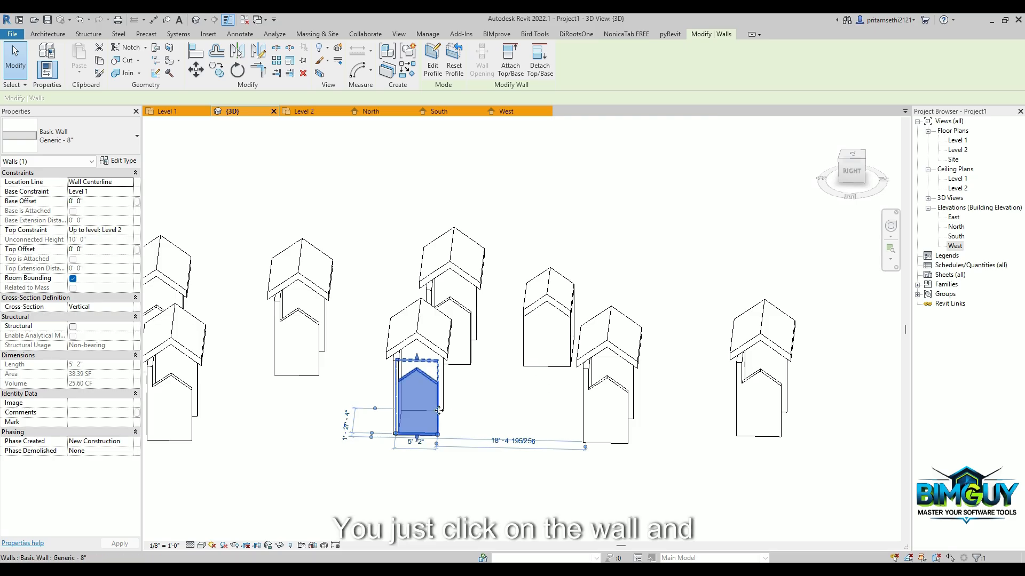
pyautogui.keyDown('ctrl'); pyautogui.click(618, 401); pyautogui.keyUp('ctrl')
pyautogui.keyDown('ctrl'); pyautogui.click(759, 398); pyautogui.keyUp('ctrl')
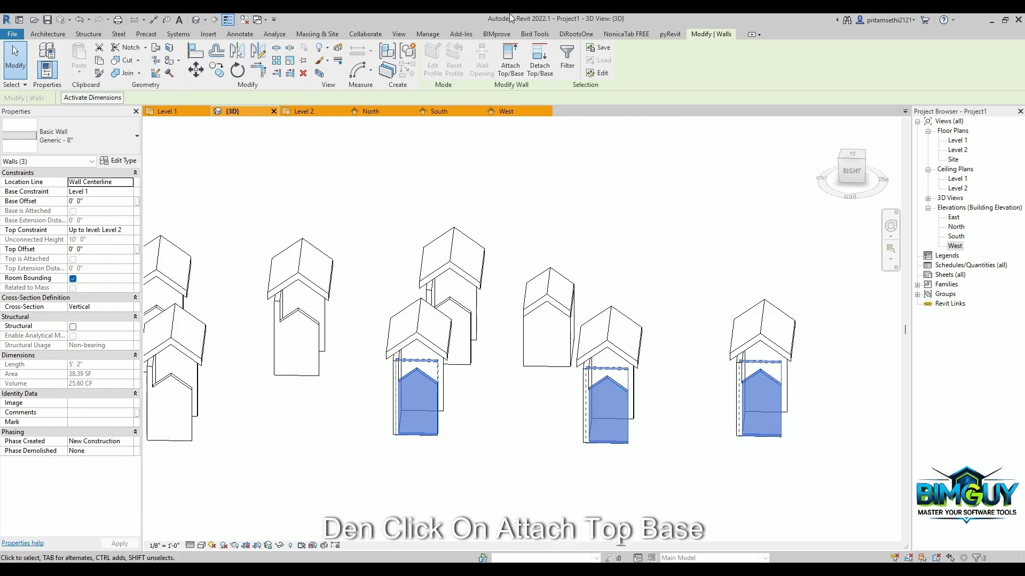
pyautogui.click(512, 67)
pyautogui.click(622, 347)
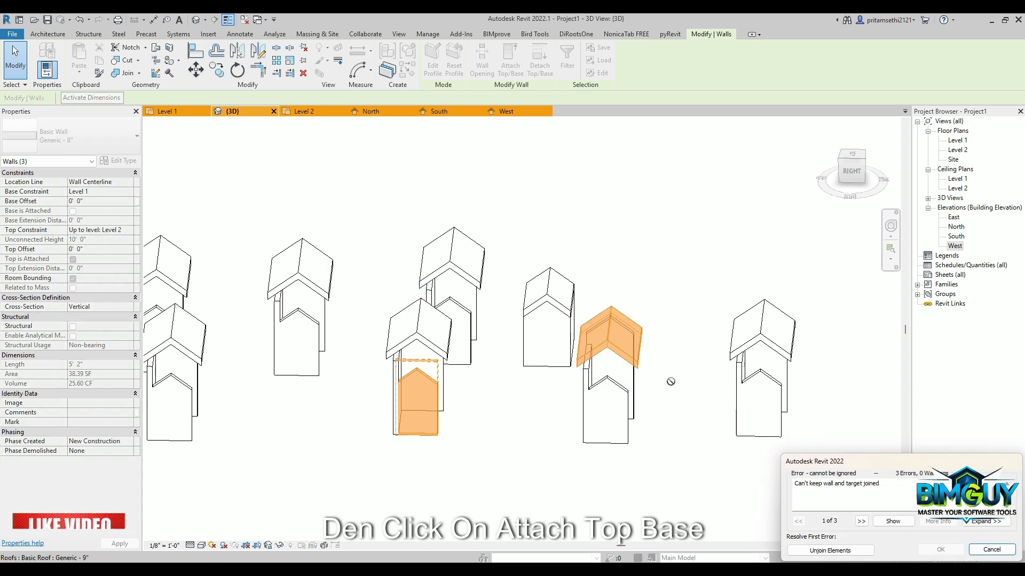
pyautogui.click(845, 555)
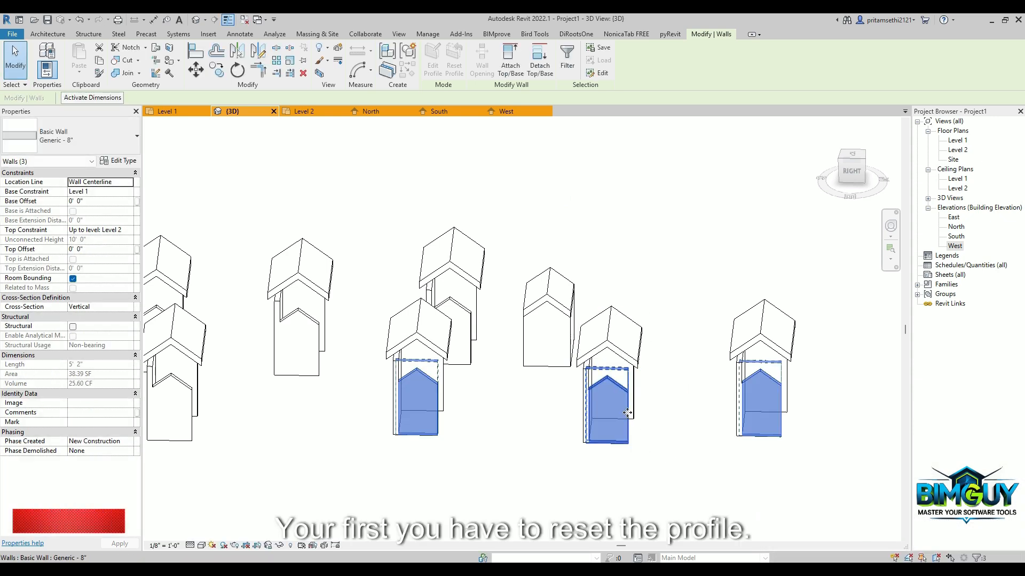
# Step: Reset the profile of the middle front-row house's gable wall and attach the wall's top to its roof
pyautogui.press('Escape')
pyautogui.click(608, 411)
pyautogui.click(432, 61)
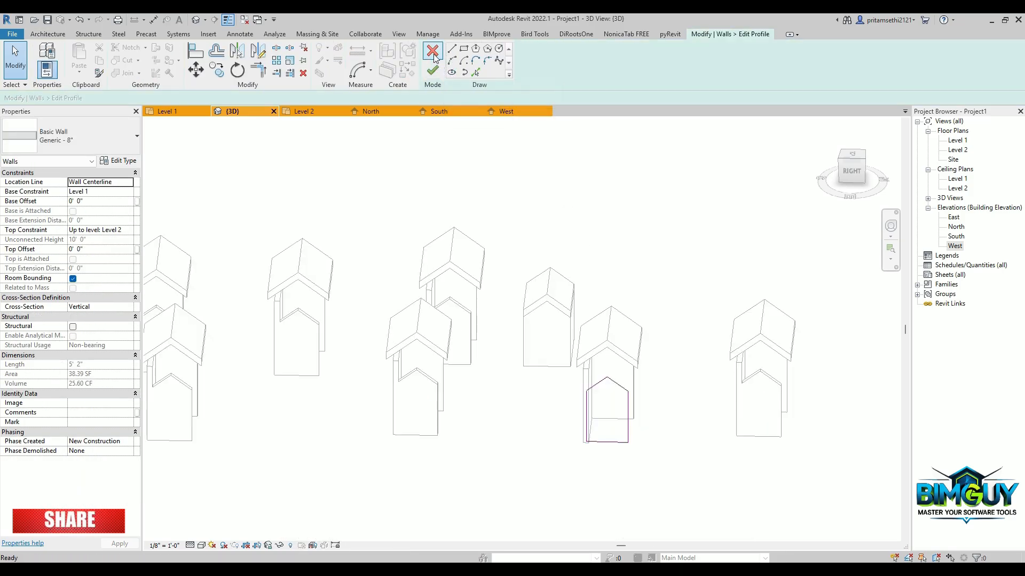
pyautogui.click(453, 59)
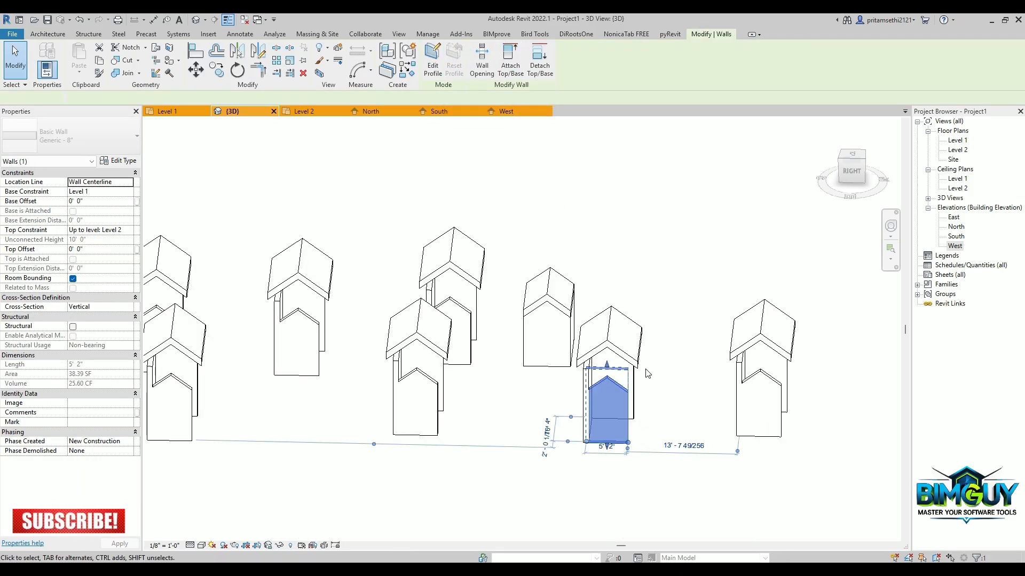
pyautogui.click(510, 61)
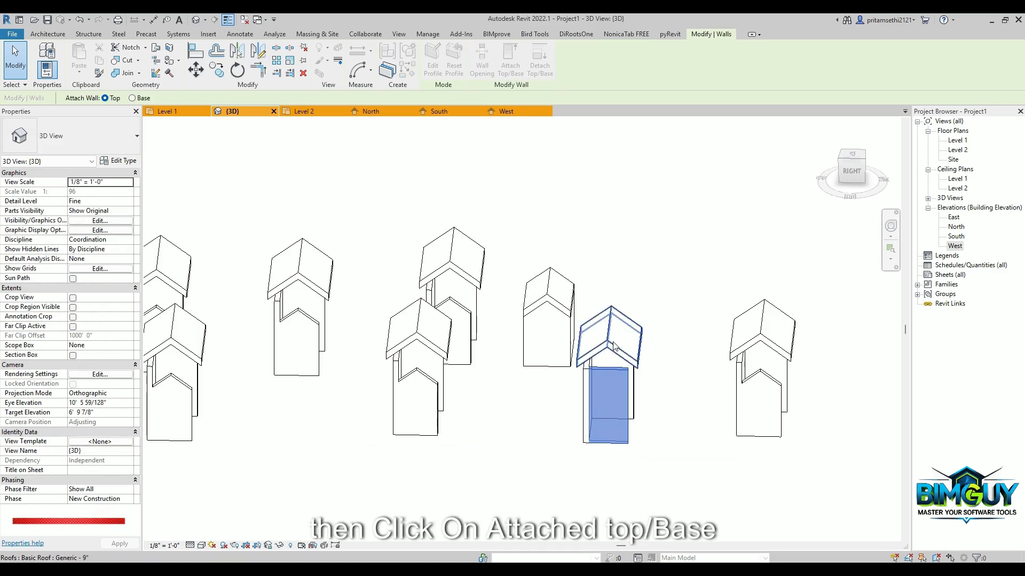
pyautogui.click(608, 353)
pyautogui.keyDown('shift'); pyautogui.moveTo(606, 395); pyautogui.dragTo(704, 411, button='middle'); pyautogui.keyUp('shift')
pyautogui.click(771, 373)
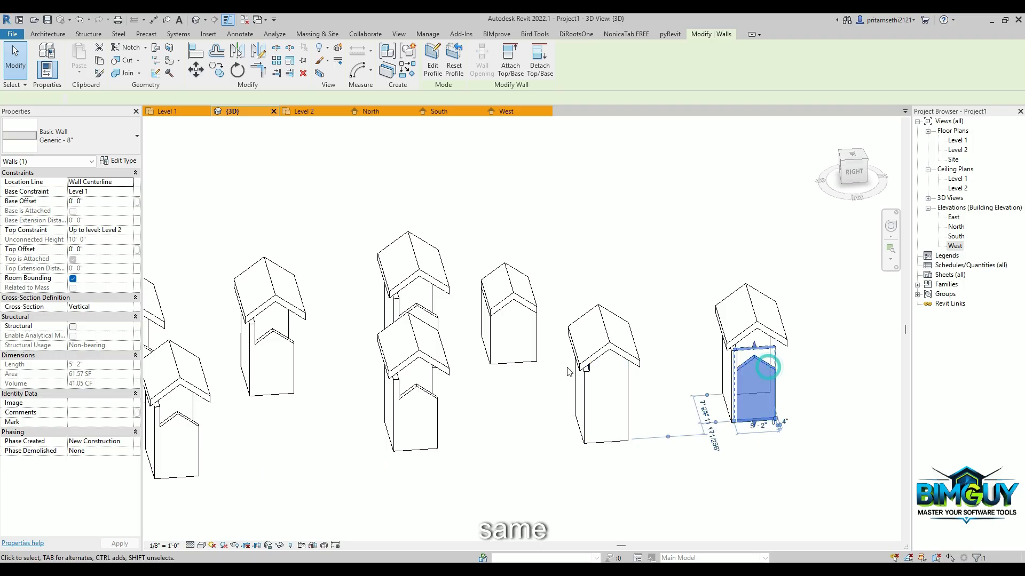
pyautogui.keyDown('ctrl'); pyautogui.click(427, 406); pyautogui.keyUp('ctrl')
pyautogui.keyDown('ctrl'); pyautogui.click(243, 349); pyautogui.keyUp('ctrl')
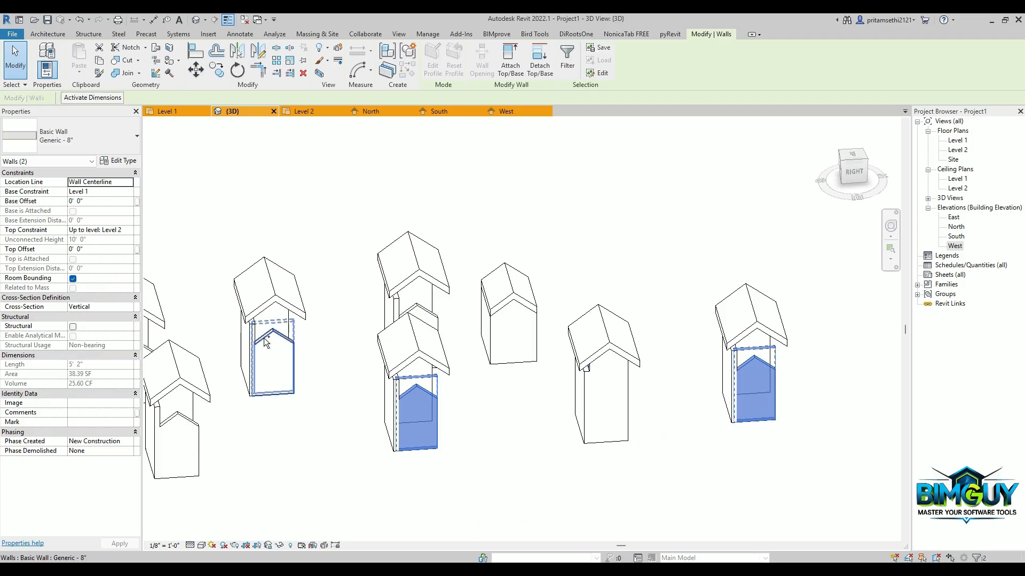
pyautogui.keyDown('ctrl'); pyautogui.click(194, 417); pyautogui.keyUp('ctrl')
pyautogui.keyDown('ctrl'); pyautogui.click(193, 426); pyautogui.keyUp('ctrl')
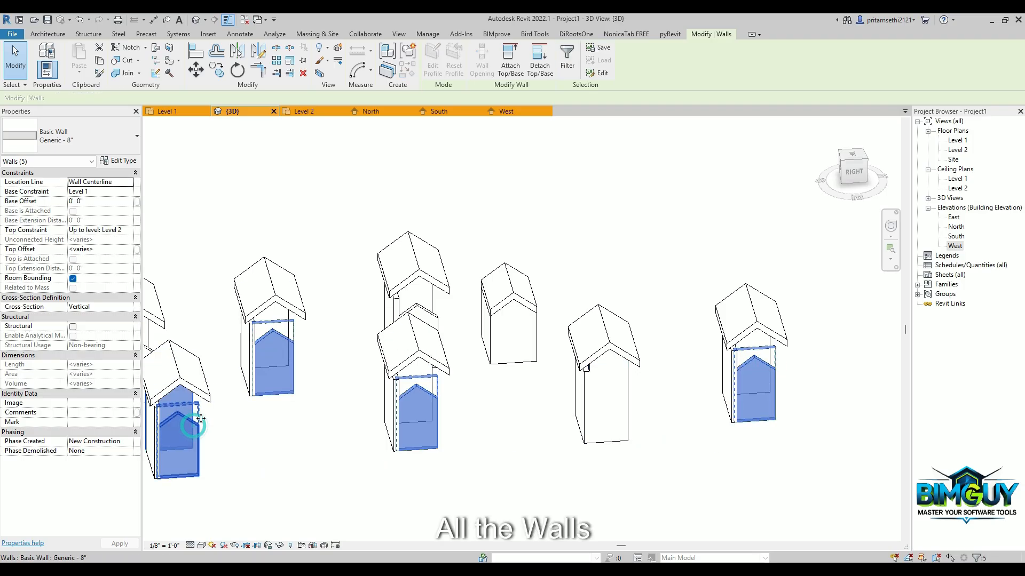
pyautogui.click(216, 419)
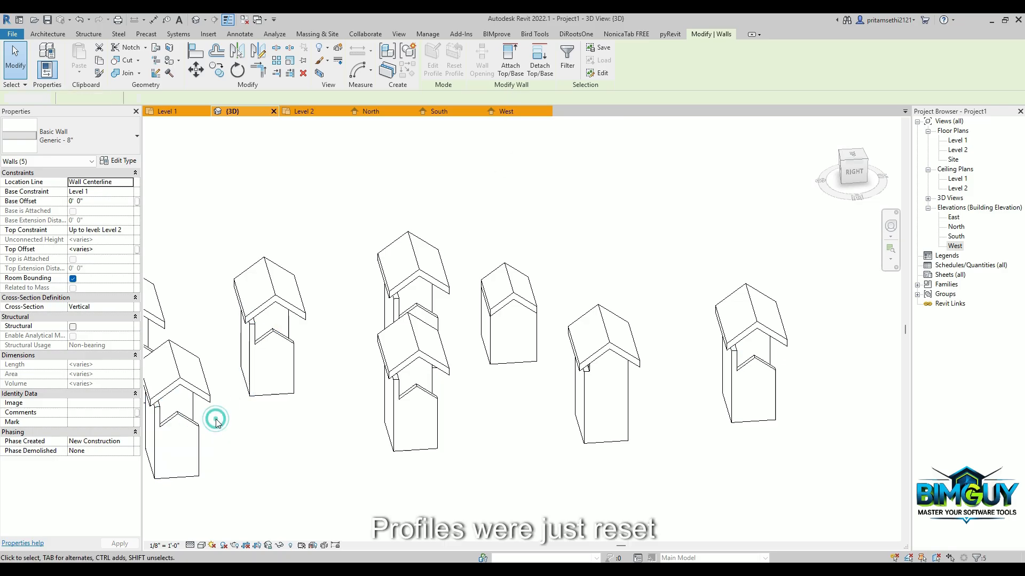
# Step: Reset the profile of the neighbouring front-row house's gable wall and attach the wall's top to the roof above it
pyautogui.click(419, 414)
pyautogui.click(510, 65)
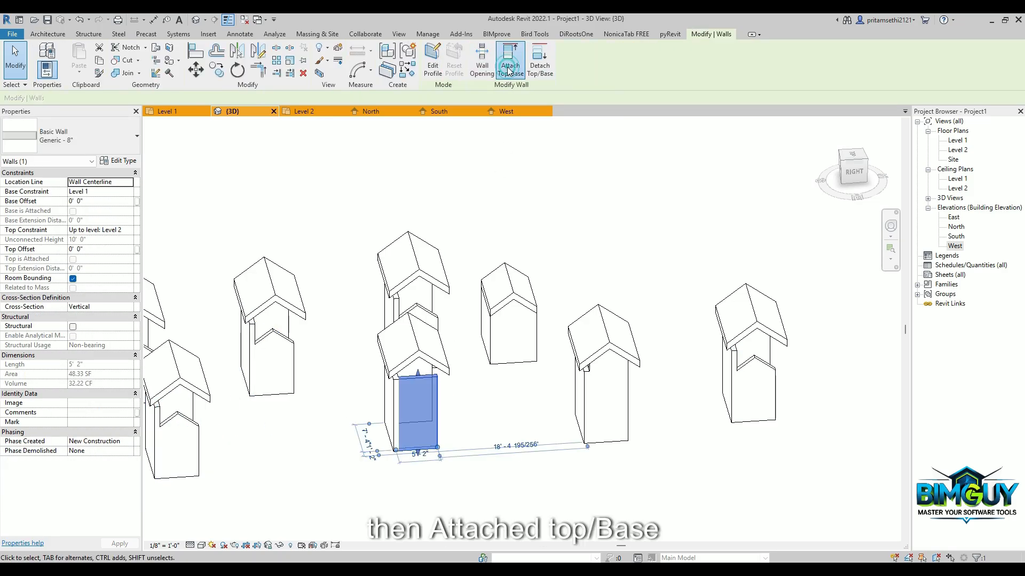
pyautogui.click(440, 361)
pyautogui.keyDown('shift'); pyautogui.moveTo(441, 361); pyautogui.dragTo(473, 406, button='middle'); pyautogui.keyUp('shift')
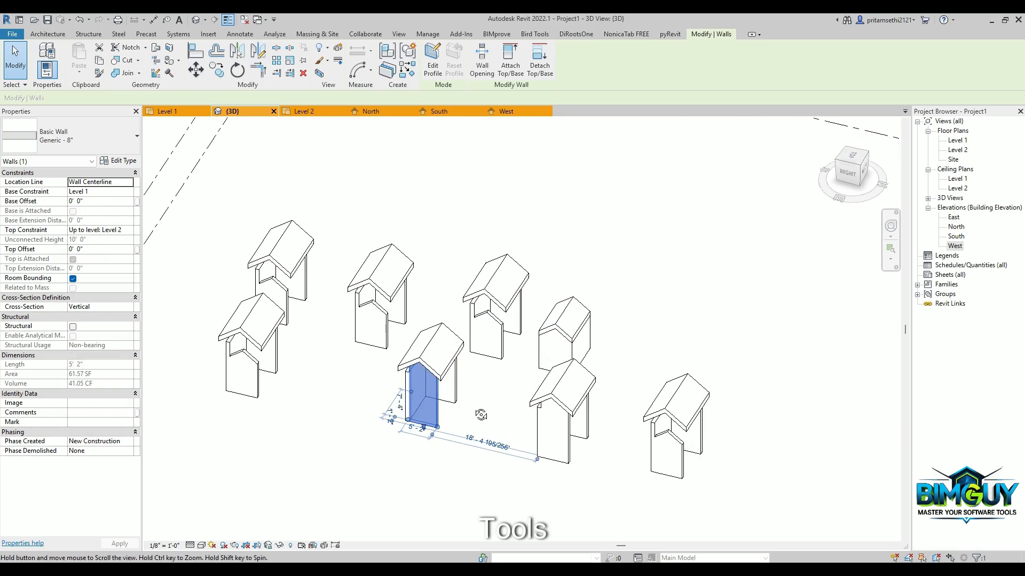
# Step: Examine the newly attached gable wall and the adjoining side wall beneath the raised roof in 3D
pyautogui.keyDown('shift'); pyautogui.moveTo(481, 415); pyautogui.dragTo(537, 412, button='middle'); pyautogui.keyUp('shift')
pyautogui.click(492, 392)
pyautogui.scroll(3, 402, 385)
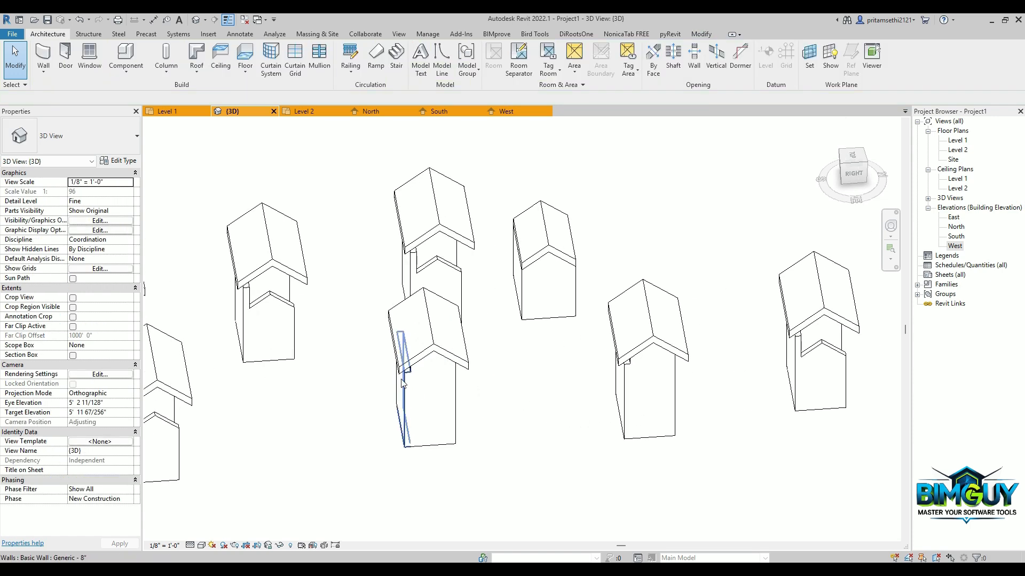
pyautogui.click(402, 383)
pyautogui.keyDown('shift'); pyautogui.moveTo(401, 384); pyautogui.dragTo(322, 372, button='middle'); pyautogui.keyUp('shift')
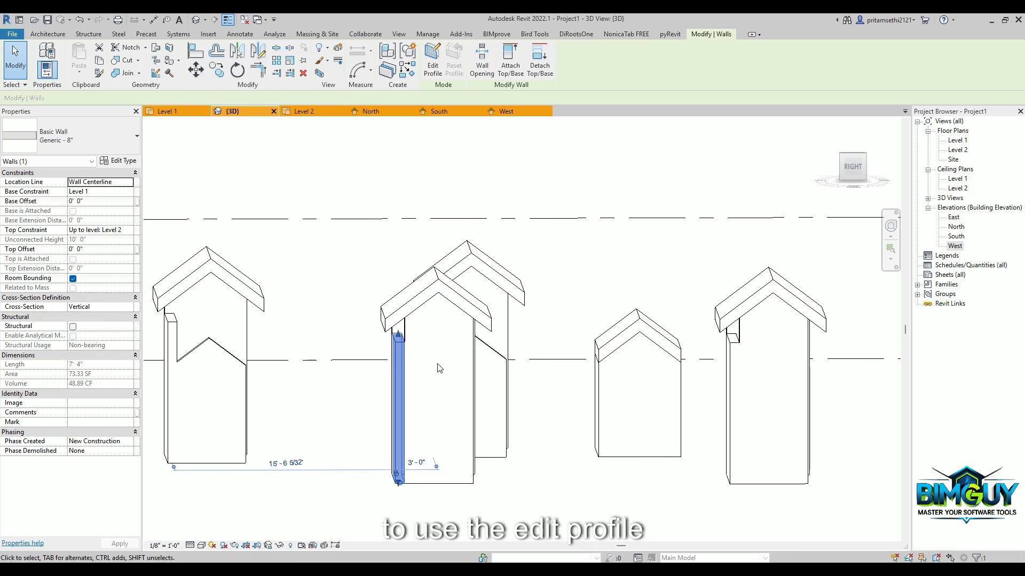
pyautogui.keyDown('shift'); pyautogui.moveTo(473, 384); pyautogui.dragTo(379, 406, button='middle'); pyautogui.keyUp('shift')
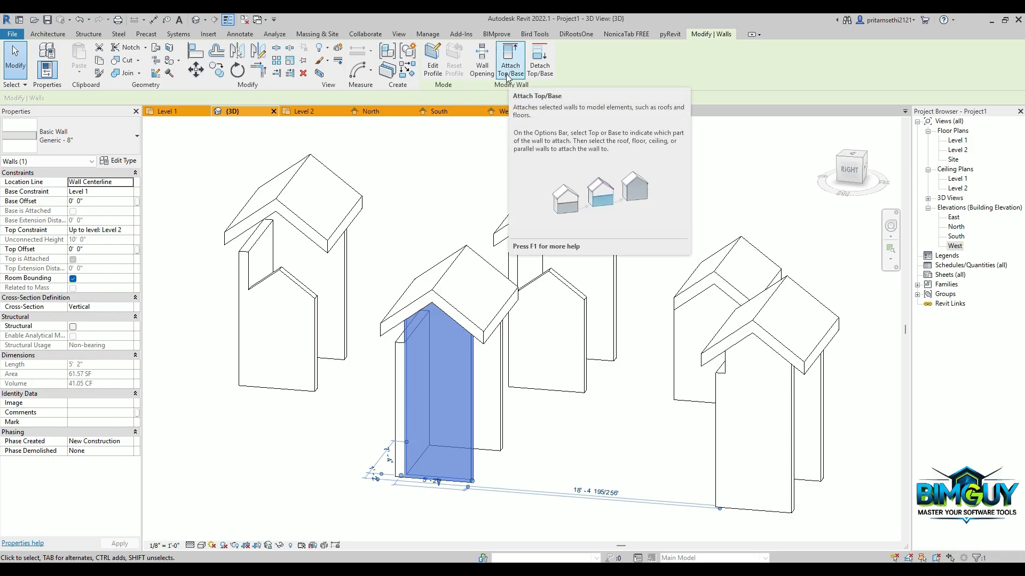
pyautogui.scroll(-1, 438, 274)
pyautogui.scroll(-5, 438, 274)
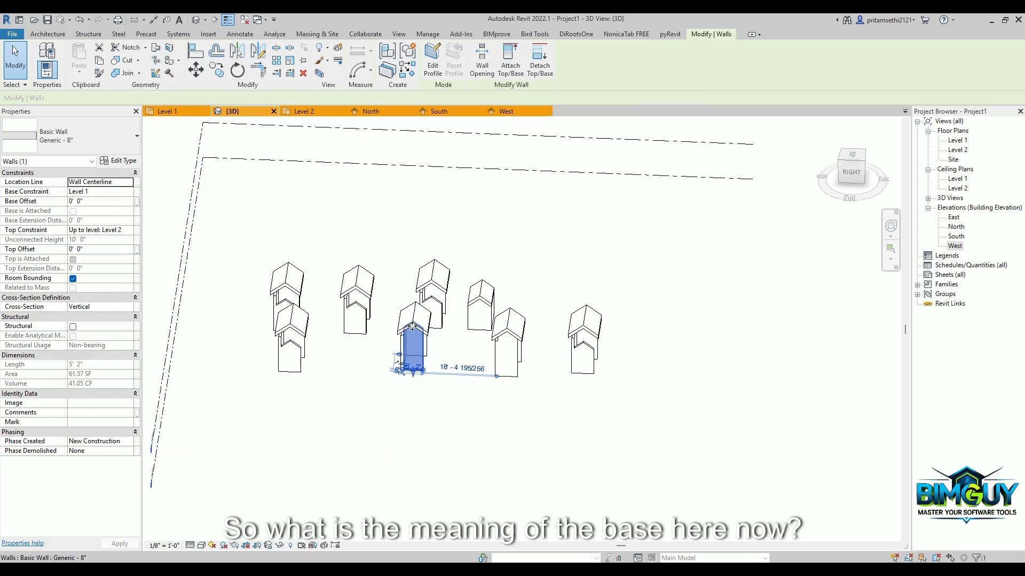
pyautogui.scroll(2, 412, 320)
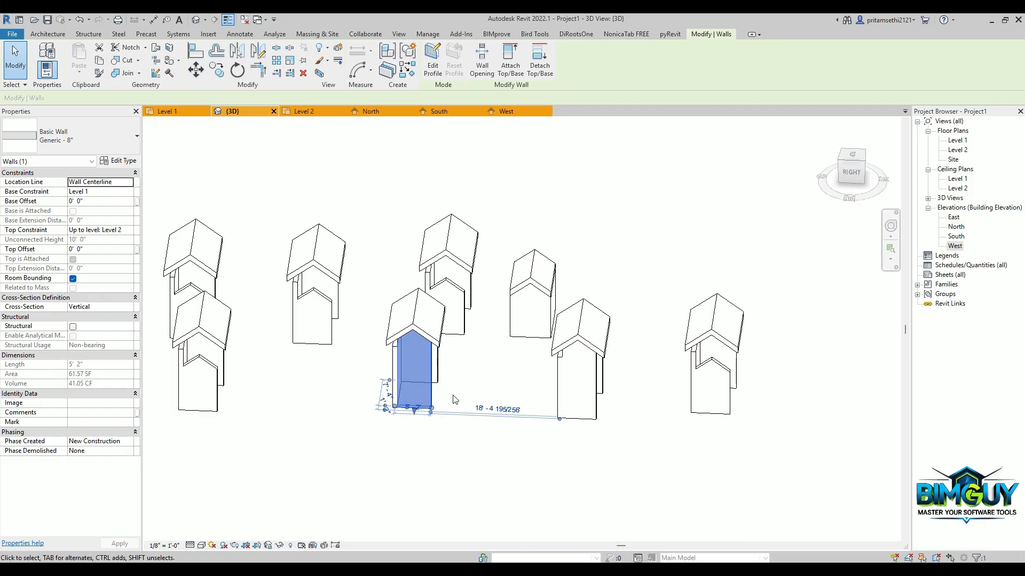
pyautogui.click(361, 389)
pyautogui.keyDown('shift'); pyautogui.moveTo(361, 389); pyautogui.dragTo(404, 471, button='middle'); pyautogui.keyUp('shift')
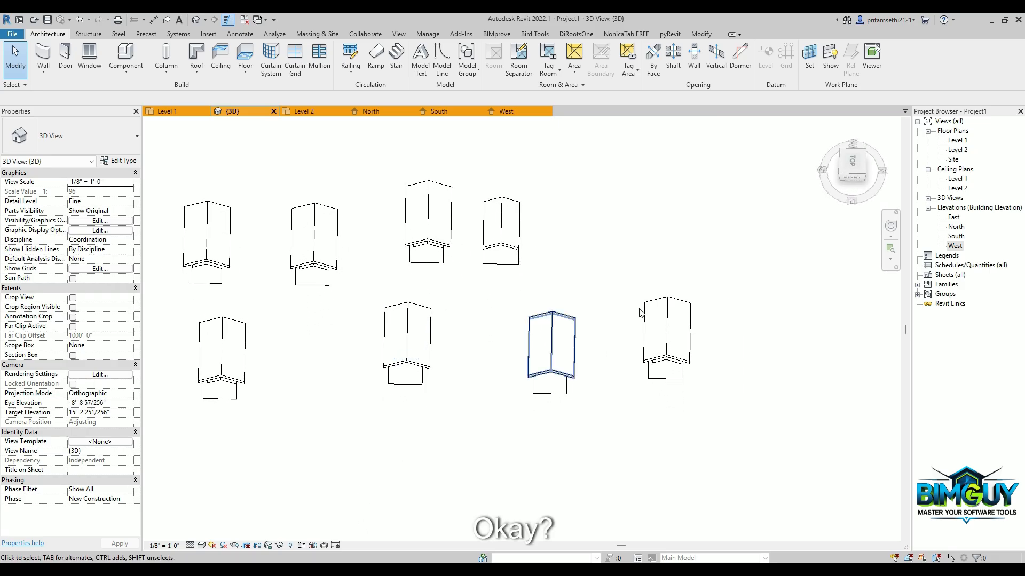
# Step: Create a rectangular Generic - 12" floor of about 194 SF on Level 1 surrounding the house with the newly attached gable wall
pyautogui.click(849, 162)
pyautogui.scroll(6, 450, 361)
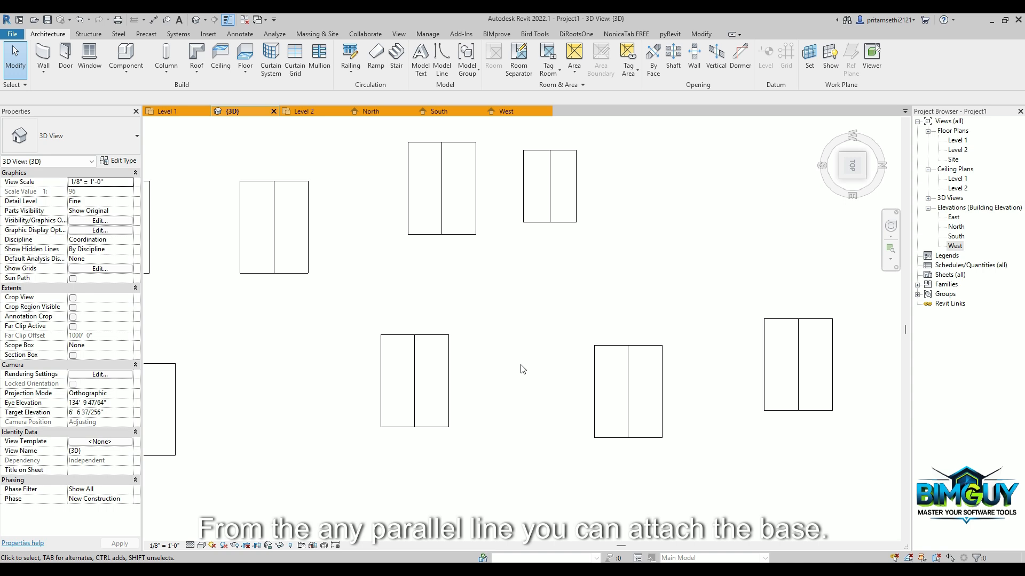
pyautogui.scroll(-2, 533, 338)
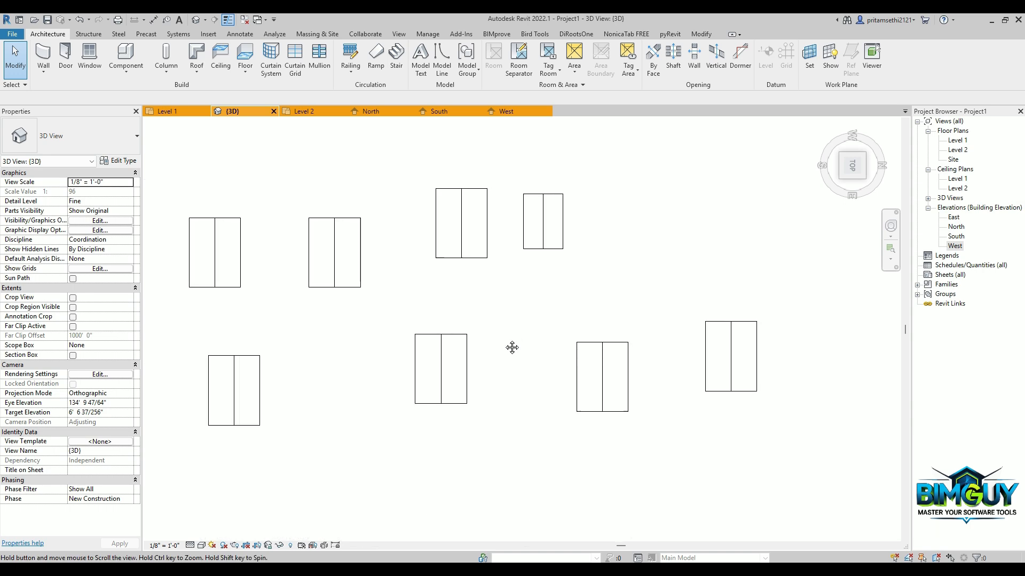
pyautogui.moveTo(513, 347); pyautogui.dragTo(479, 341, button='middle')
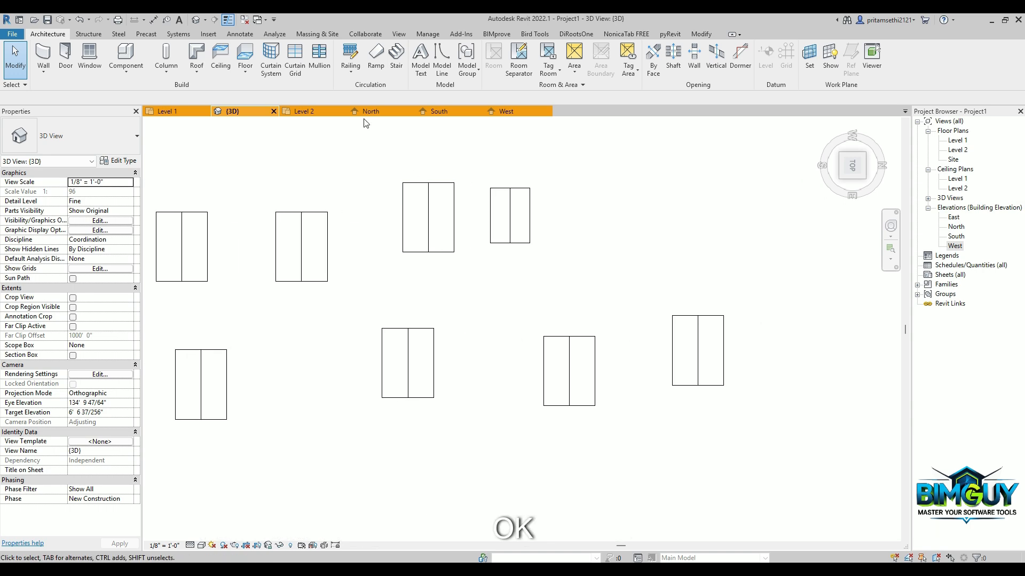
pyautogui.click(245, 56)
pyautogui.click(521, 48)
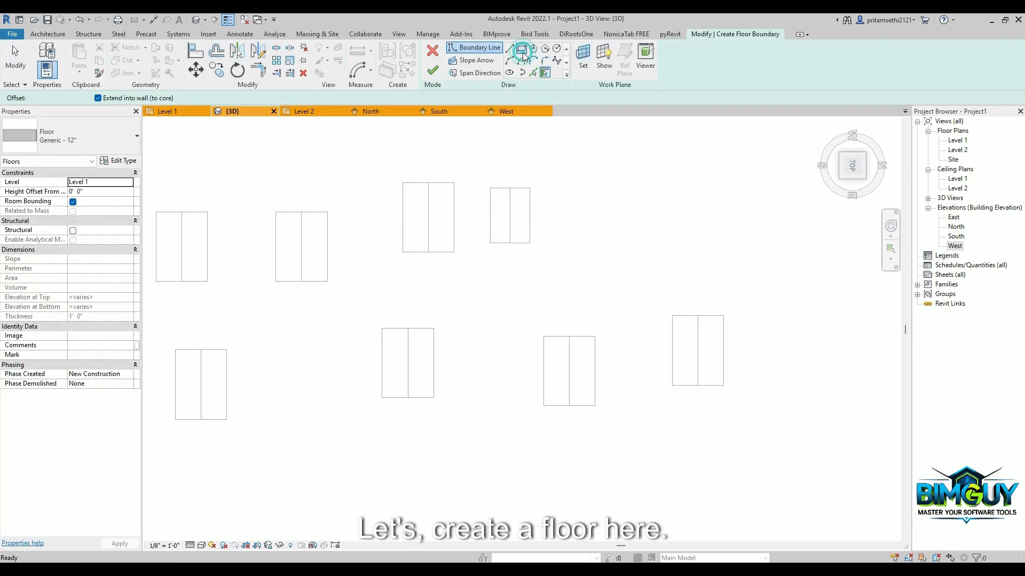
pyautogui.click(460, 410)
pyautogui.press('Escape')
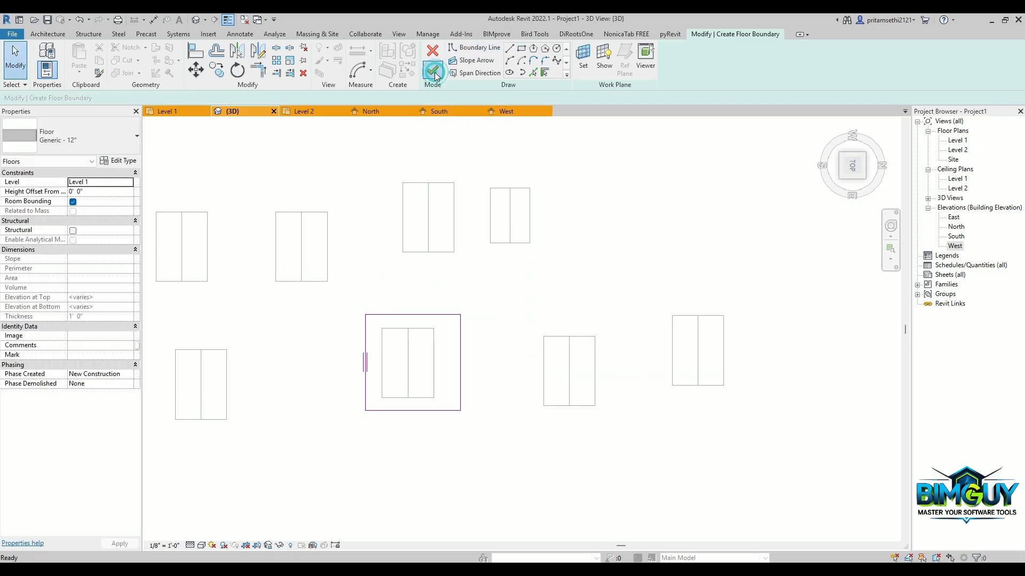
pyautogui.click(433, 70)
# Step: In the right-side view, nudge the new floor down to a height offset of -5' 0" from Level 1
pyautogui.click(852, 188)
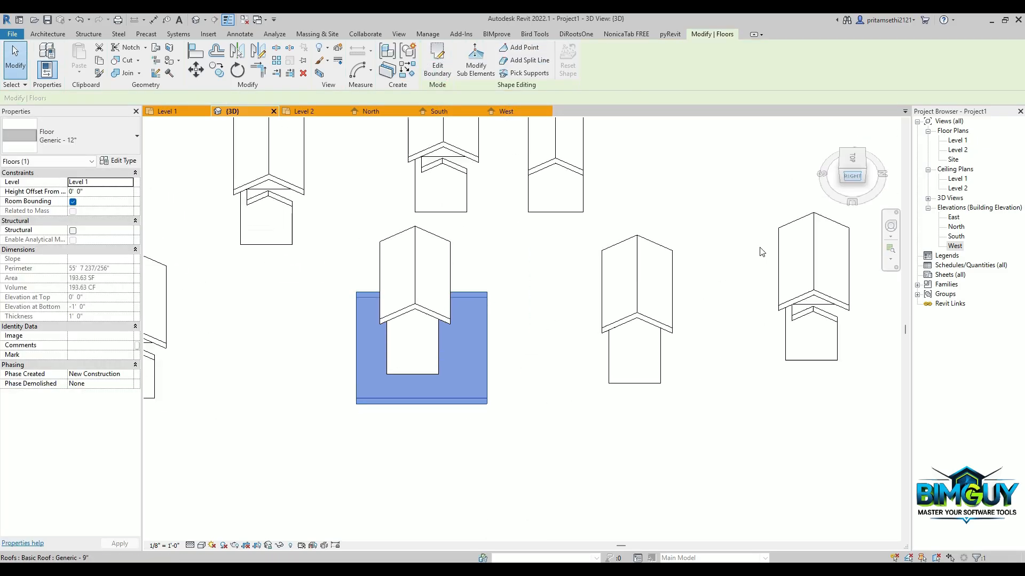
pyautogui.click(503, 236)
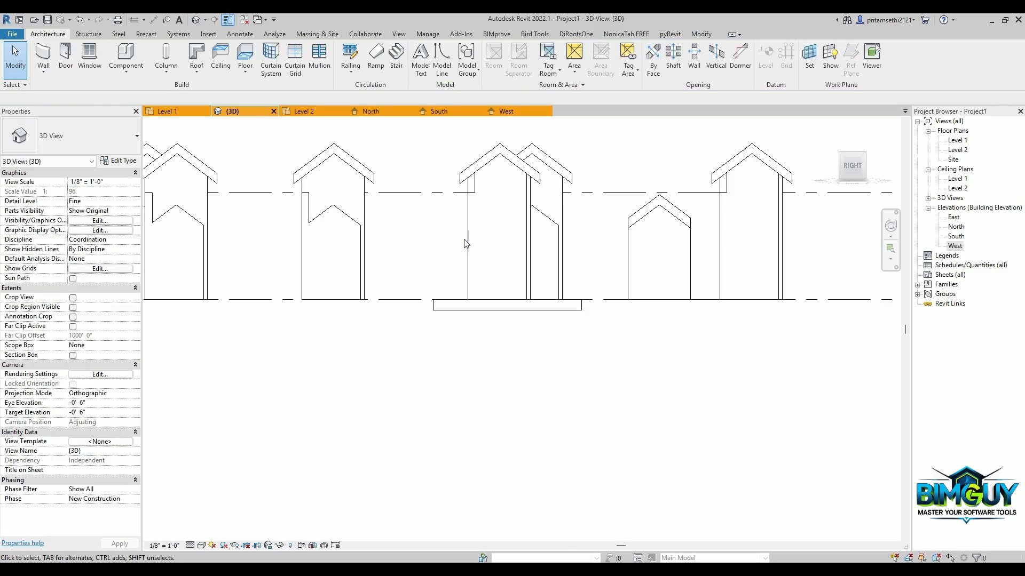
pyautogui.click(475, 311)
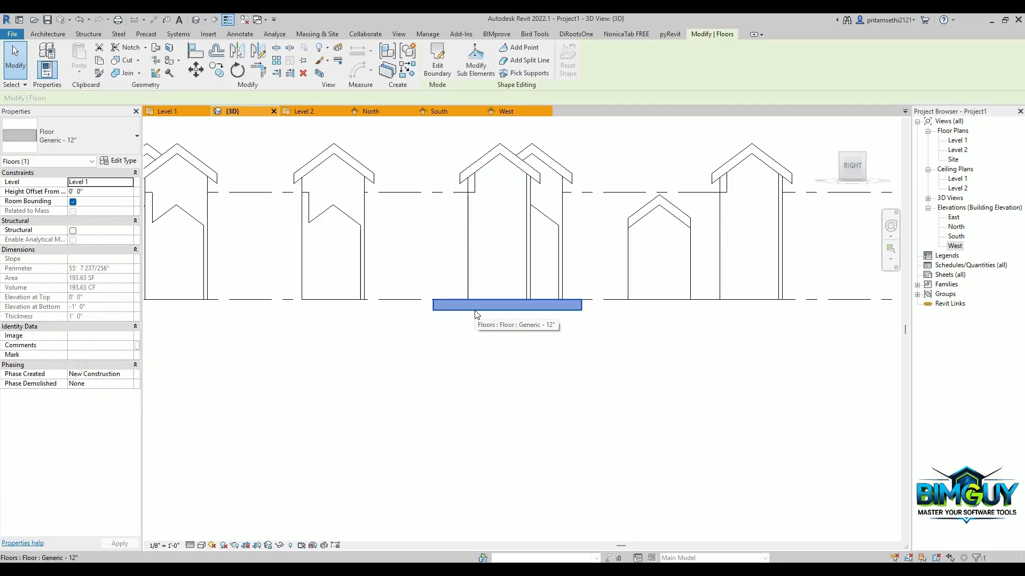
pyautogui.press('Down')
pyautogui.press('Down')
pyautogui.press('Down')
pyautogui.press('Down')
pyautogui.press('Down')
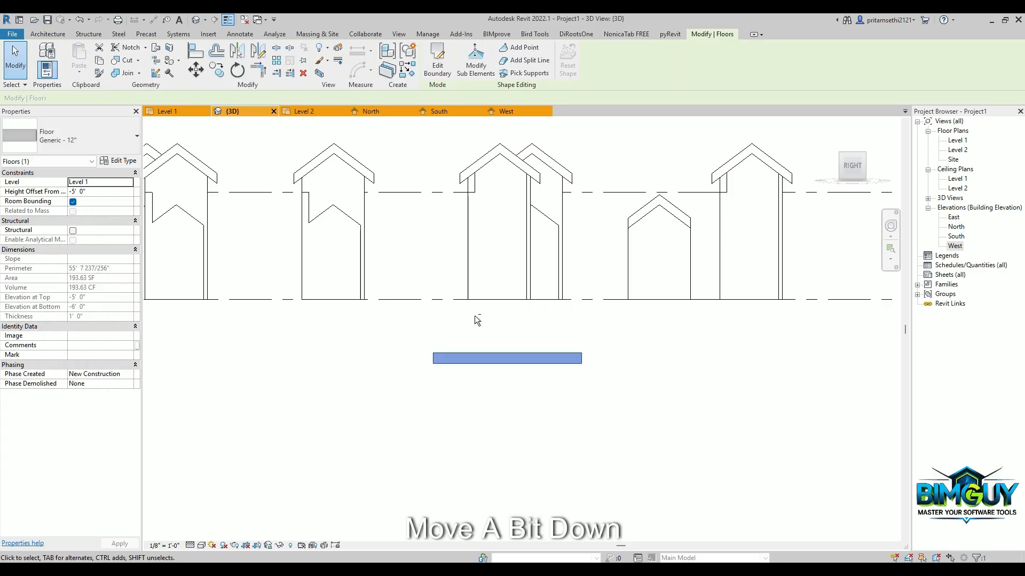
# Step: Attach the base of the house's gable wall to the new floor below it and check the extended wall in 3D
pyautogui.click(475, 286)
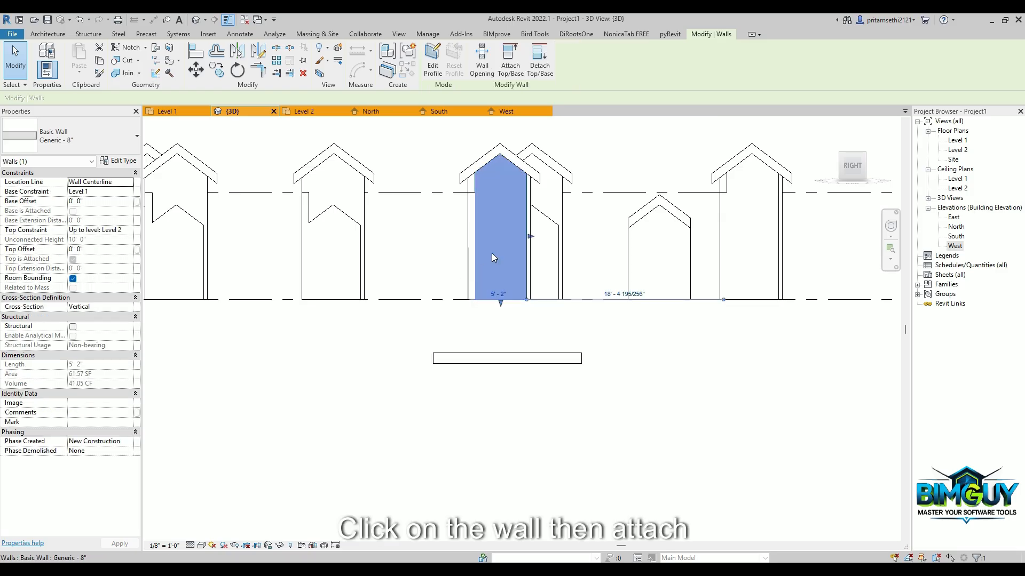
pyautogui.click(511, 70)
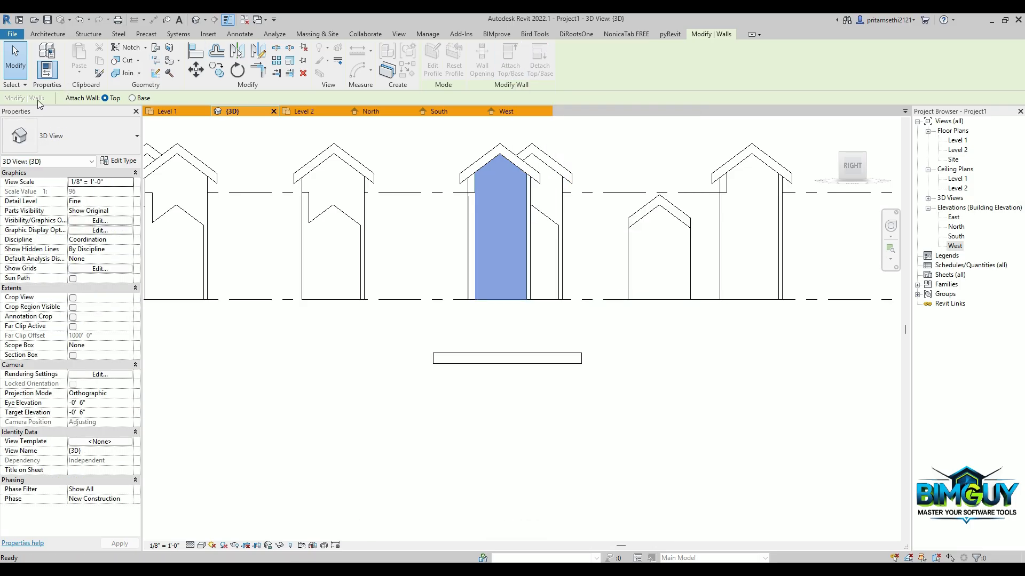
pyautogui.click(132, 98)
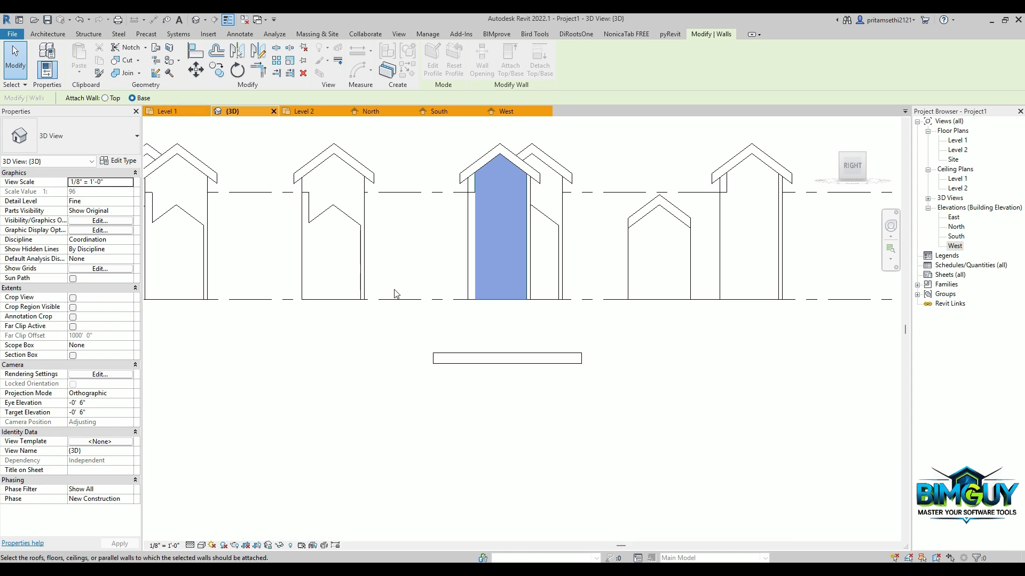
pyautogui.click(482, 367)
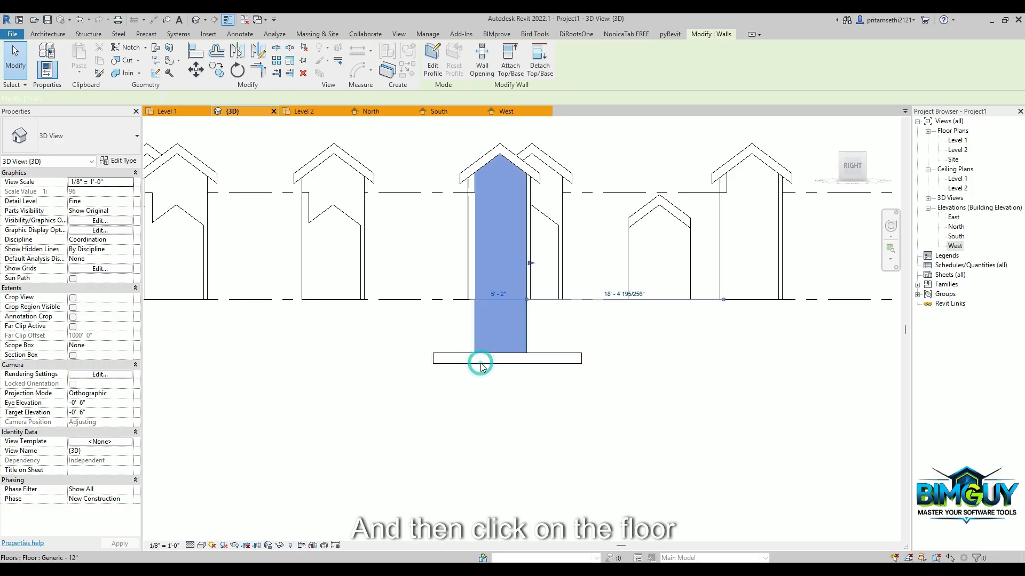
pyautogui.keyDown('shift'); pyautogui.moveTo(480, 363); pyautogui.dragTo(535, 448, button='middle'); pyautogui.keyUp('shift')
pyautogui.scroll(2, 447, 369)
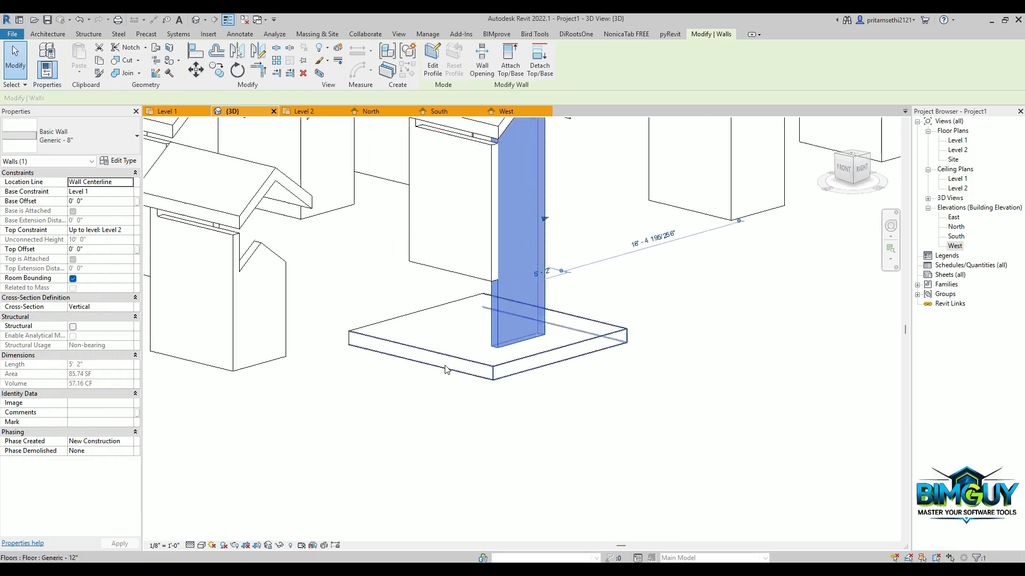
pyautogui.keyDown('shift'); pyautogui.moveTo(515, 373); pyautogui.dragTo(461, 378, button='middle'); pyautogui.keyUp('shift')
pyautogui.scroll(-1, 461, 378)
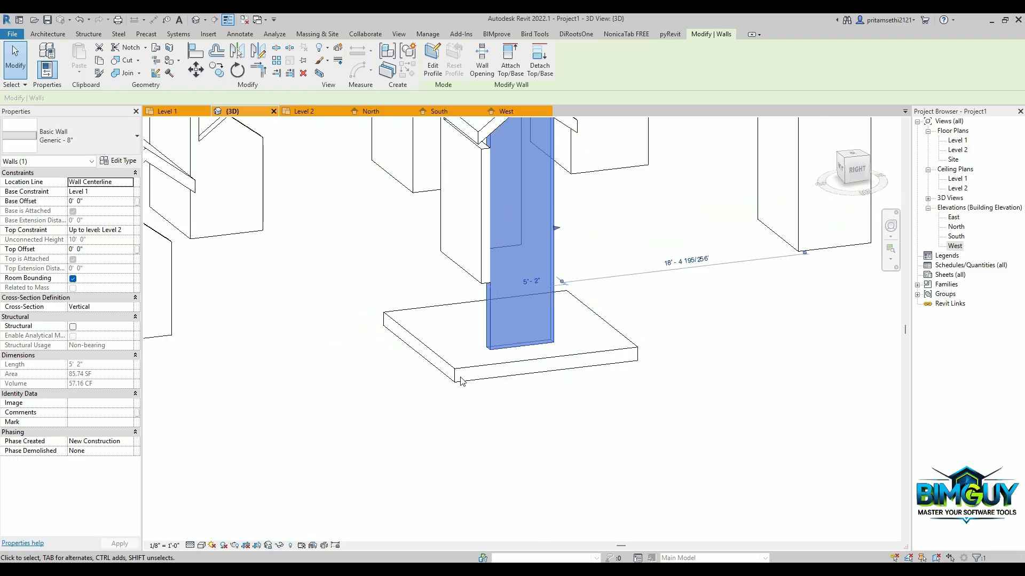
# Step: Attach the base of the side wall adjoining the extended gable wall to the same floor
pyautogui.click(476, 278)
pyautogui.keyDown('shift'); pyautogui.moveTo(488, 293); pyautogui.dragTo(331, 334, button='middle'); pyautogui.keyUp('shift')
pyautogui.keyDown('shift'); pyautogui.moveTo(511, 290); pyautogui.dragTo(481, 309, button='middle'); pyautogui.keyUp('shift')
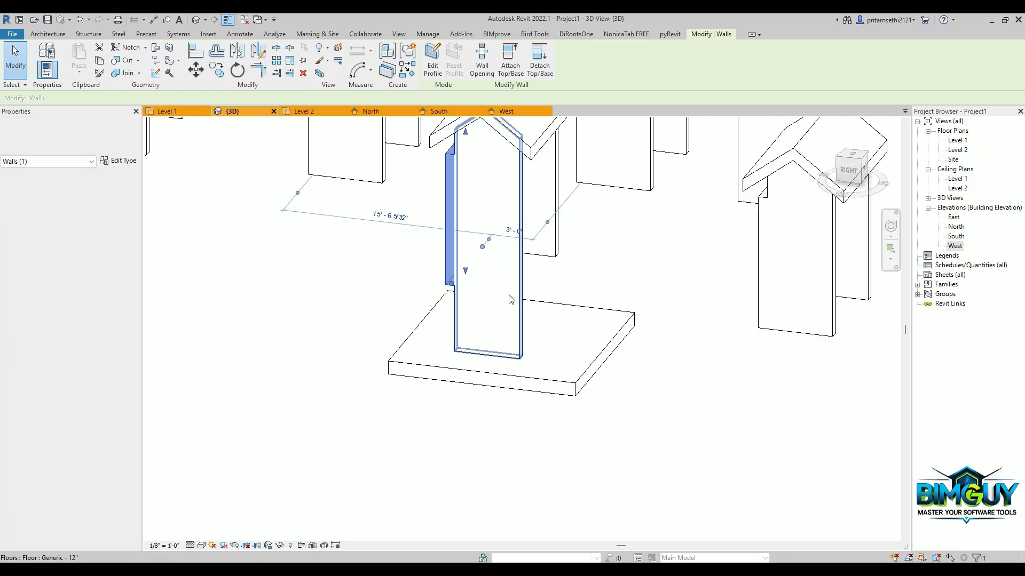
pyautogui.keyDown('shift'); pyautogui.moveTo(411, 316); pyautogui.dragTo(520, 307, button='middle'); pyautogui.keyUp('shift')
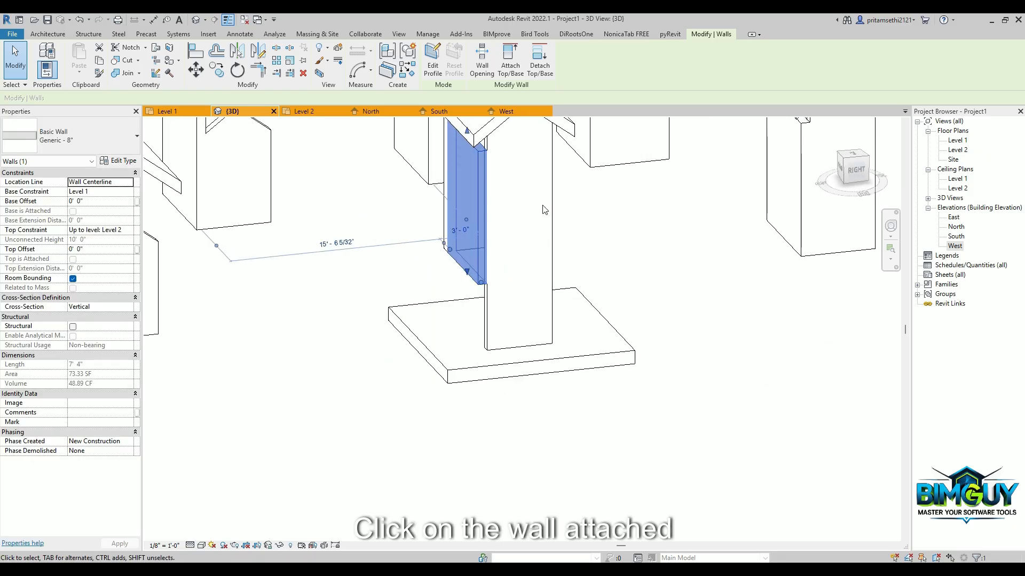
pyautogui.click(511, 72)
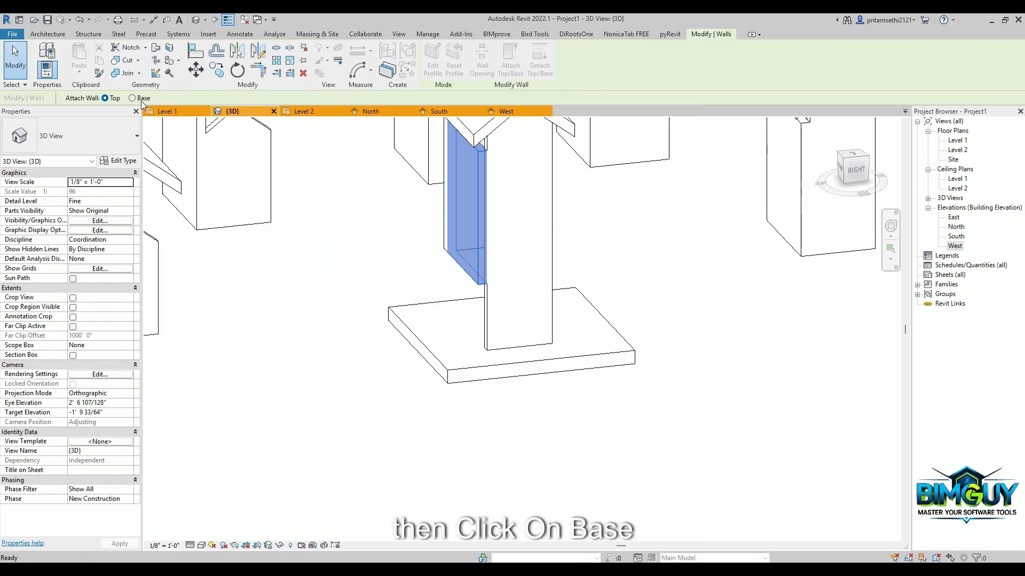
pyautogui.click(448, 369)
pyautogui.keyDown('shift'); pyautogui.moveTo(448, 370); pyautogui.dragTo(488, 452, button='middle'); pyautogui.keyUp('shift')
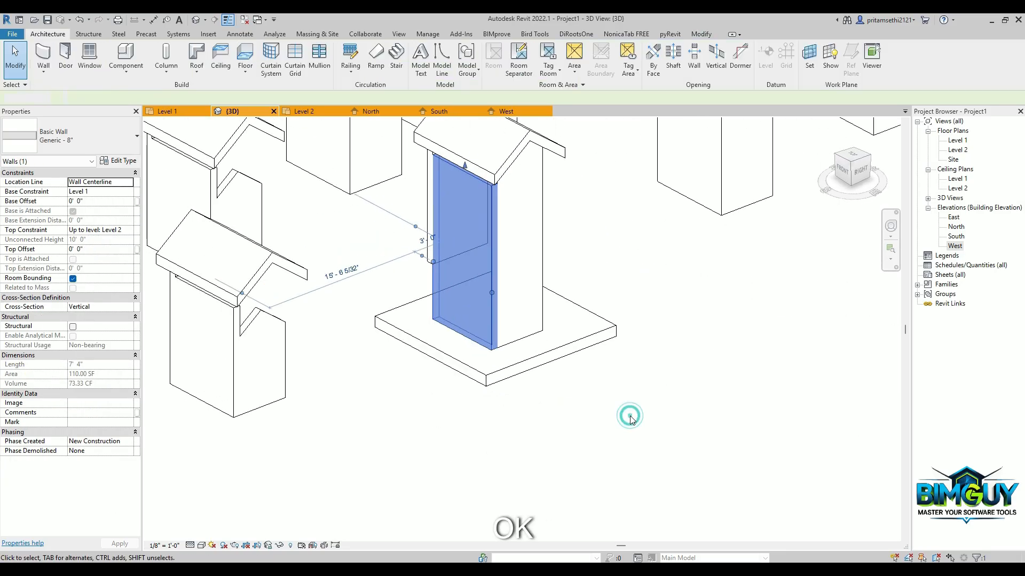
pyautogui.press('Escape')
pyautogui.keyDown('shift'); pyautogui.moveTo(549, 414); pyautogui.dragTo(509, 450, button='middle'); pyautogui.keyUp('shift')
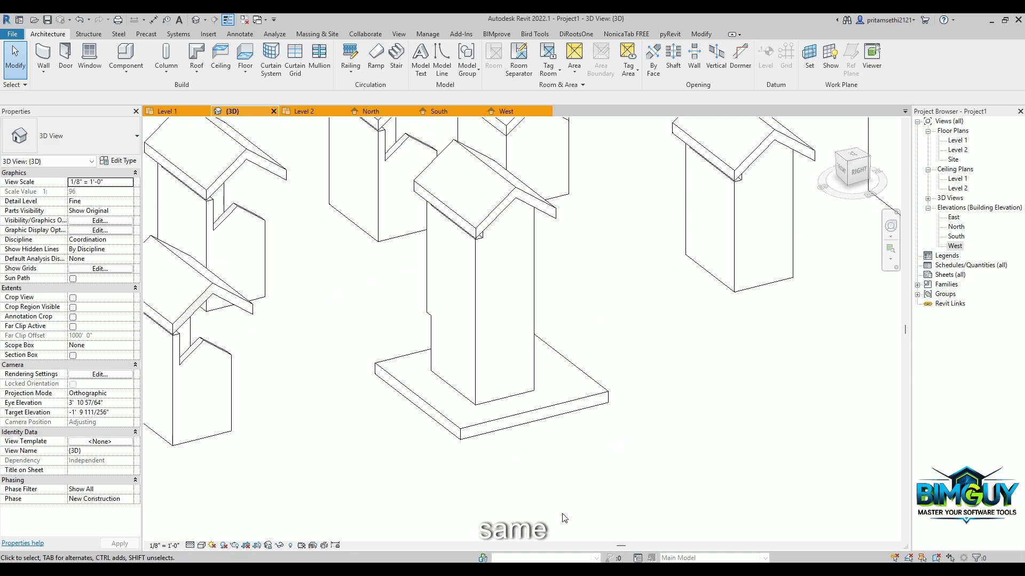
# Step: Detach the side wall's base from the floor, leaving its top attached to the roof
pyautogui.click(478, 333)
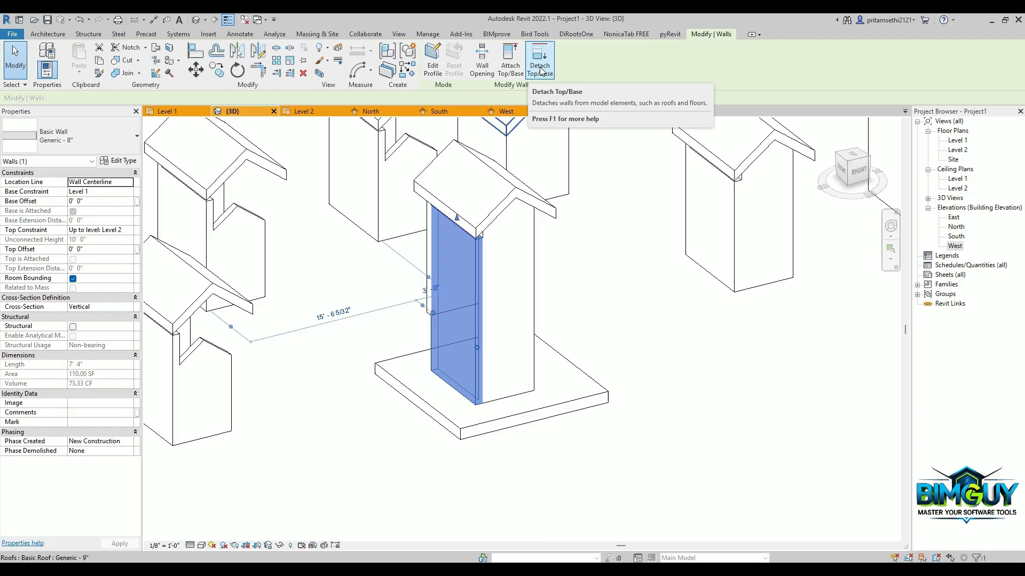
pyautogui.click(541, 68)
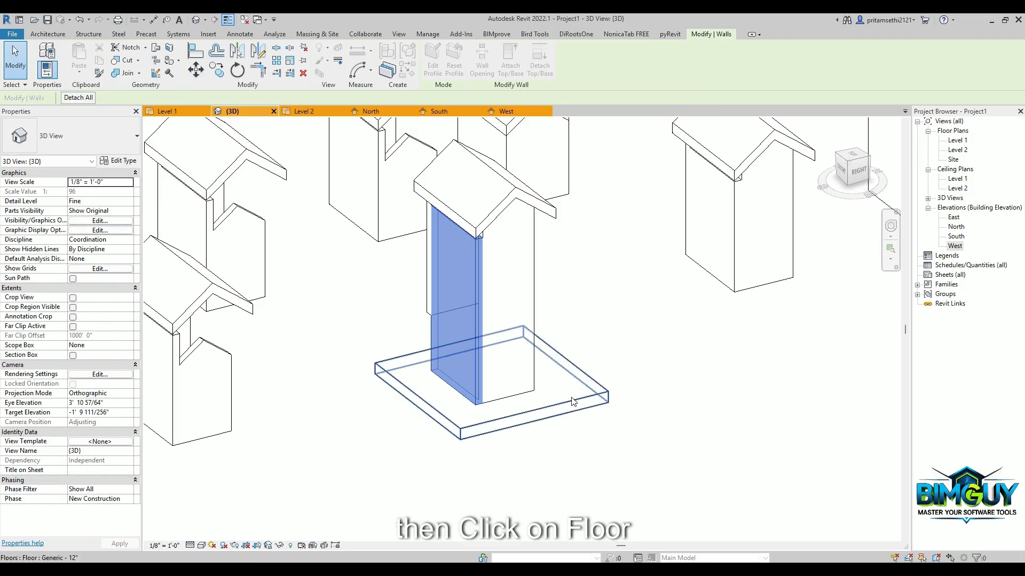
pyautogui.click(571, 402)
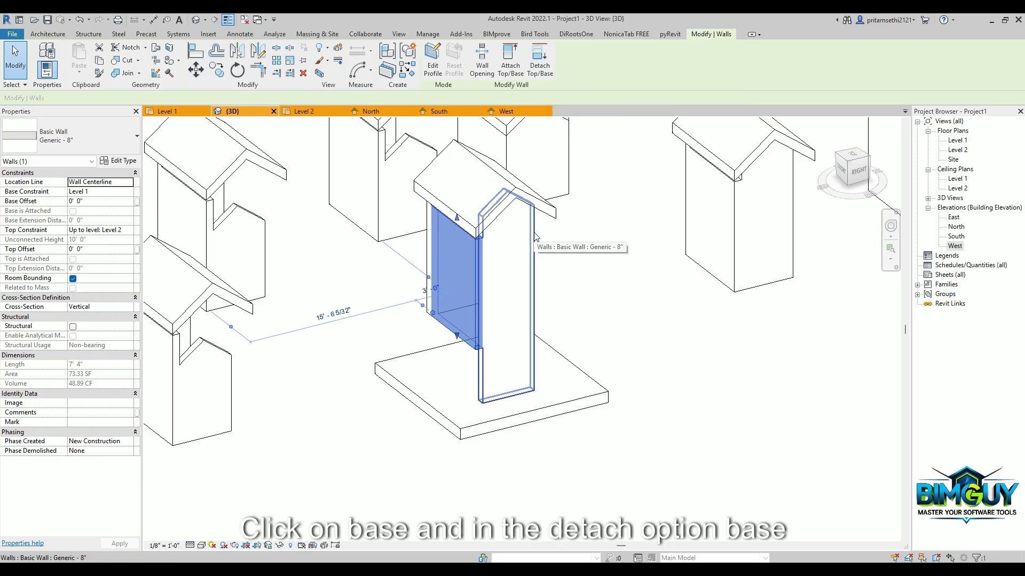
pyautogui.click(540, 60)
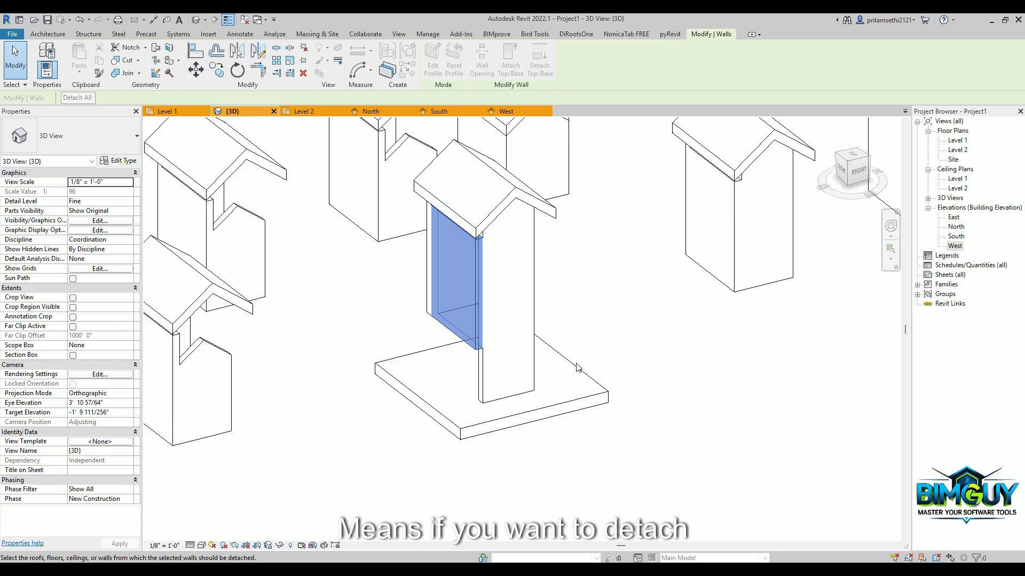
pyautogui.press('Escape')
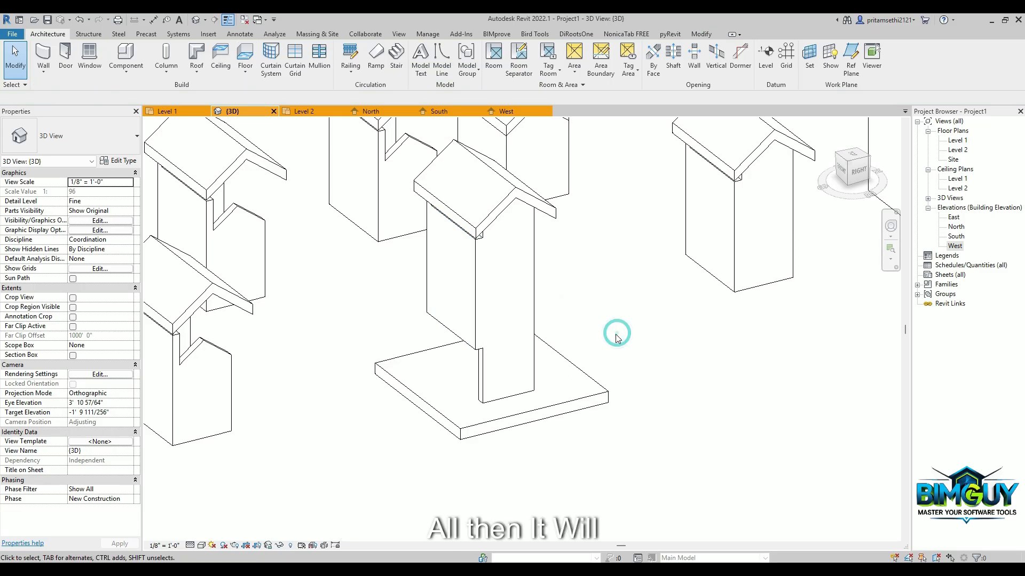
# Step: Attach the bases of the side wall and the opposite gable wall to the floor together
pyautogui.click(533, 349)
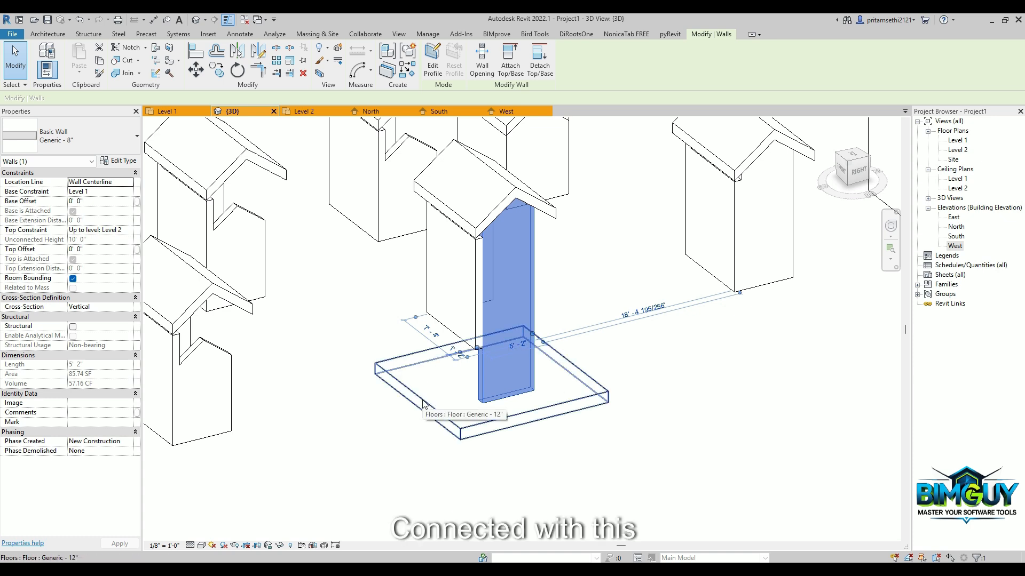
pyautogui.press('Escape')
pyautogui.click(453, 340)
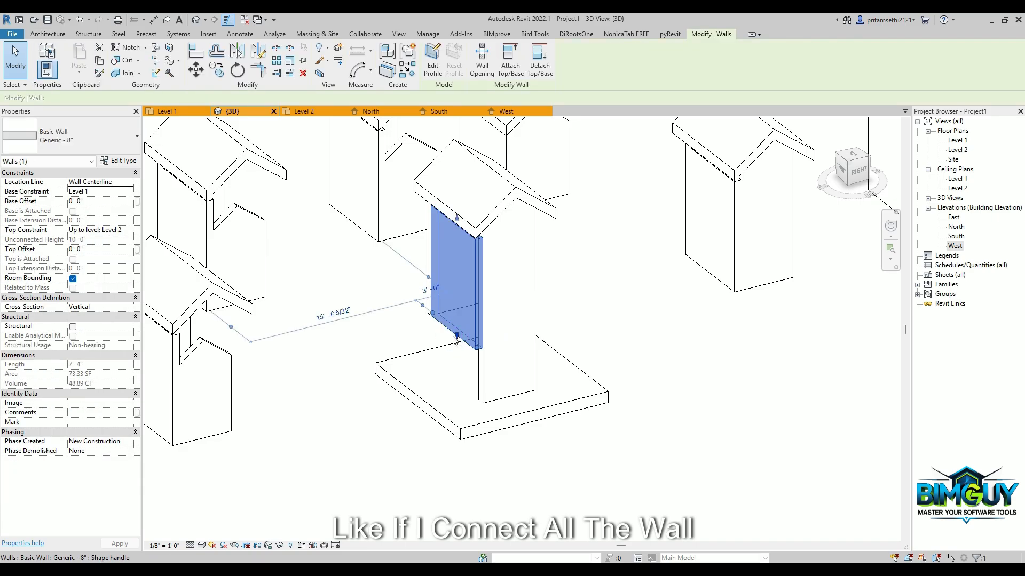
pyautogui.keyDown('shift'); pyautogui.moveTo(449, 370); pyautogui.dragTo(596, 368, button='middle'); pyautogui.keyUp('shift')
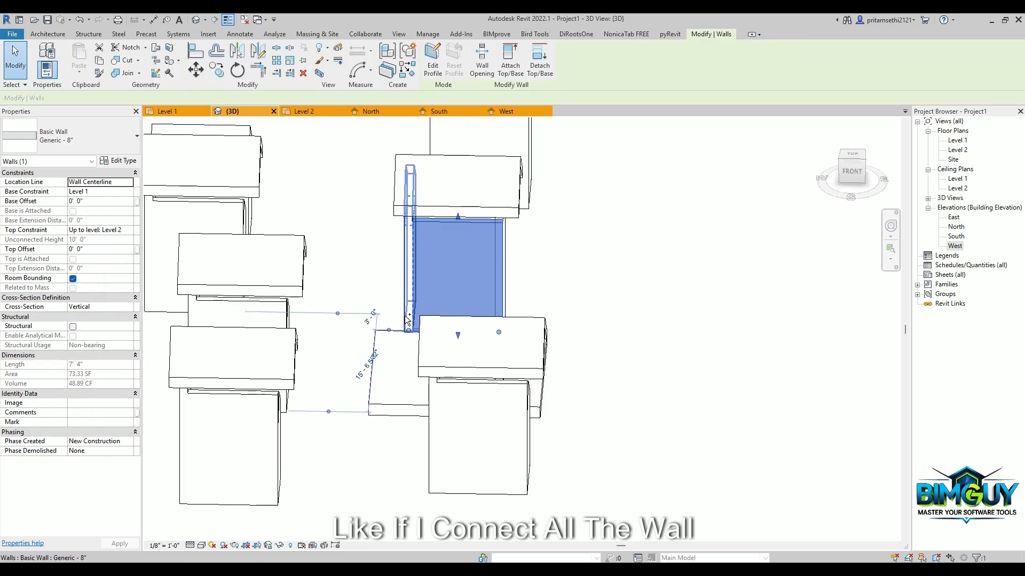
pyautogui.keyDown('ctrl'); pyautogui.click(410, 322); pyautogui.keyUp('ctrl')
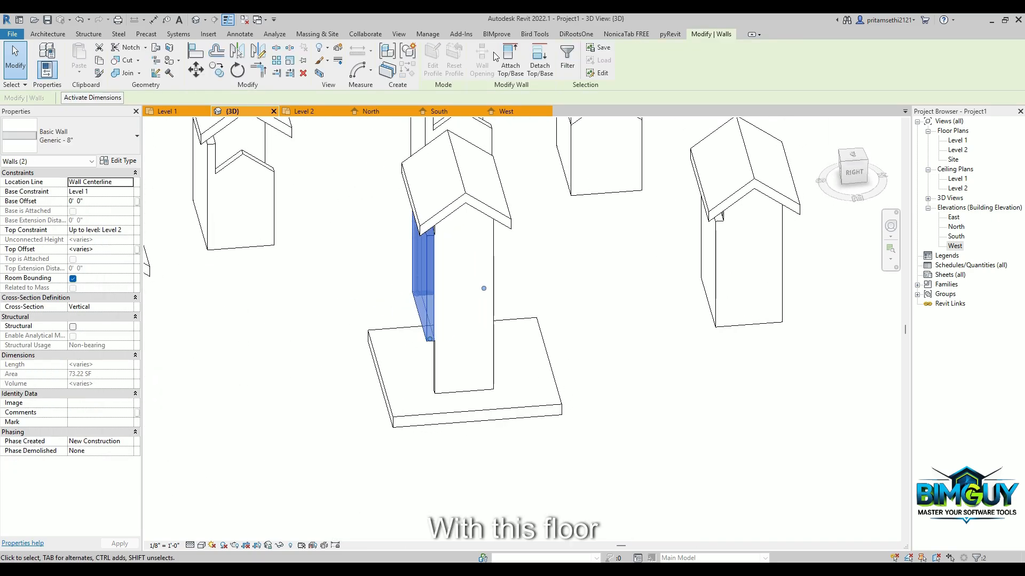
pyautogui.click(510, 61)
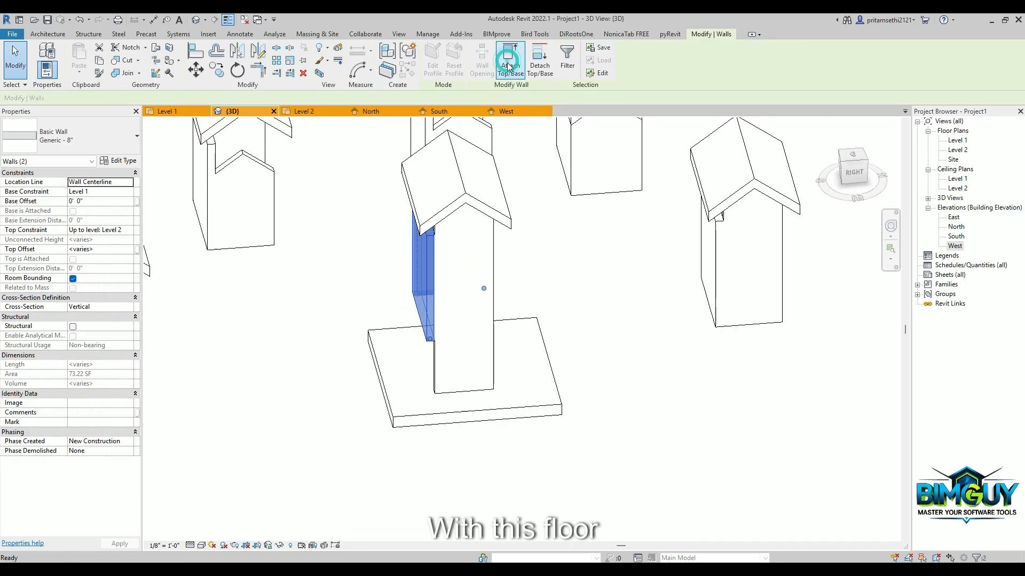
pyautogui.click(138, 99)
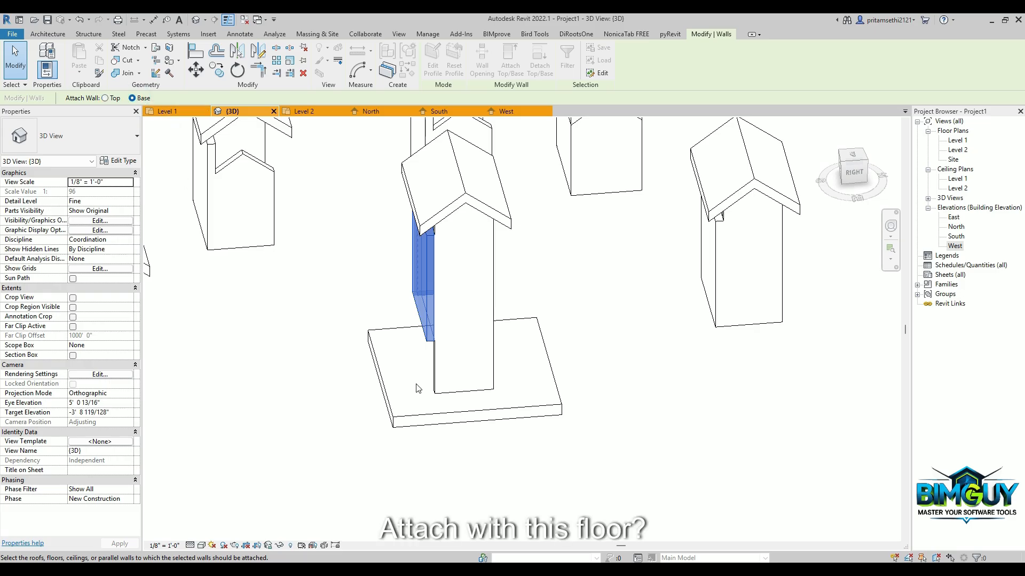
pyautogui.click(389, 394)
pyautogui.keyDown('shift'); pyautogui.moveTo(483, 288); pyautogui.dragTo(377, 386, button='middle'); pyautogui.keyUp('shift')
pyautogui.click(453, 476)
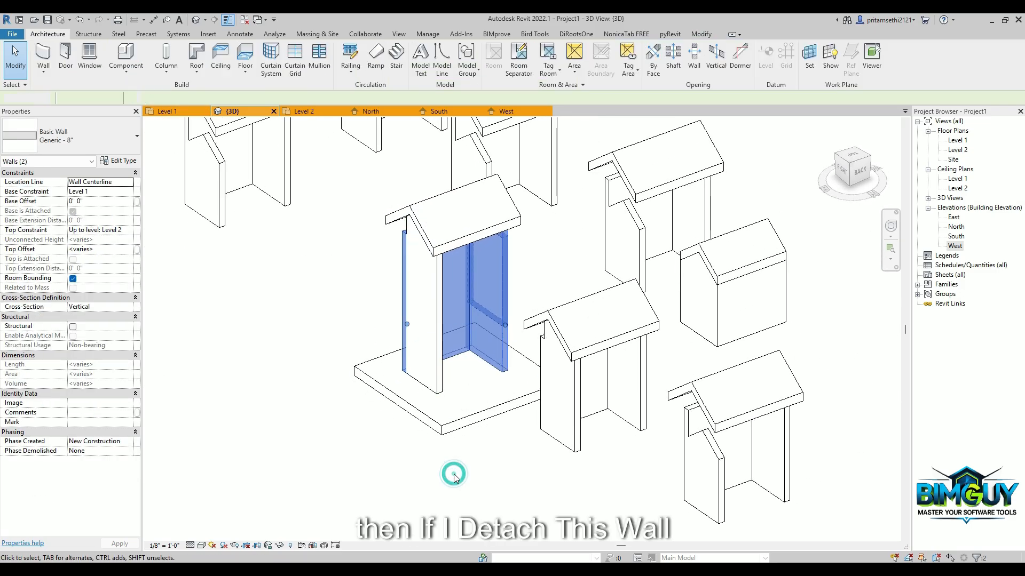
# Step: Detach the opposite gable wall from everything it is attached to with Detach All
pyautogui.click(494, 288)
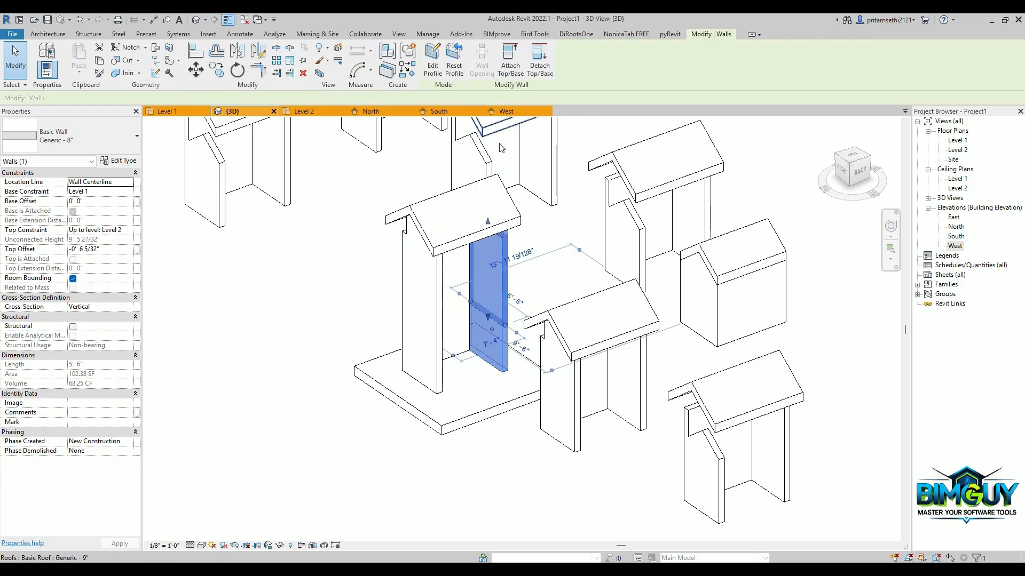
pyautogui.click(540, 66)
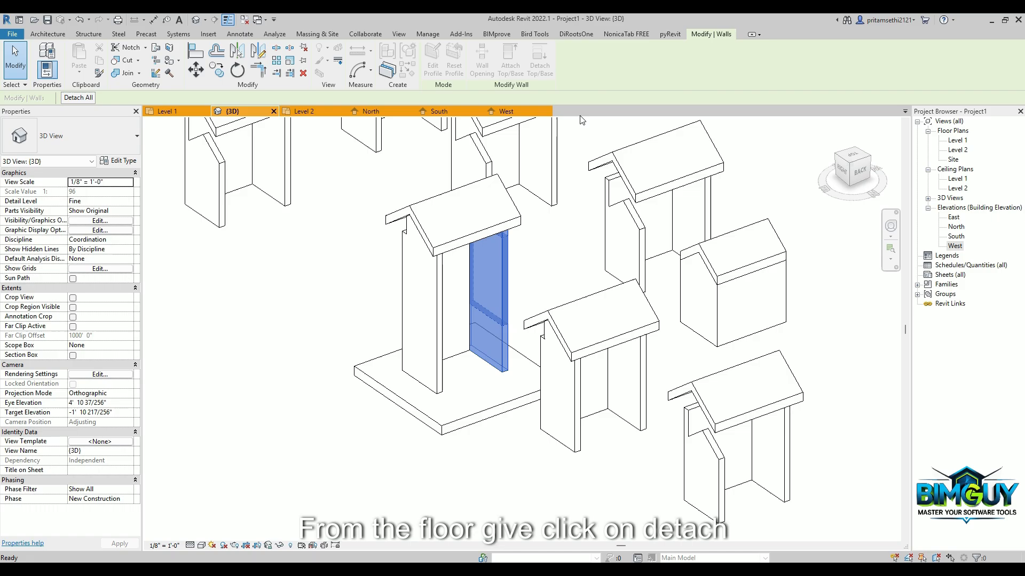
pyautogui.click(75, 99)
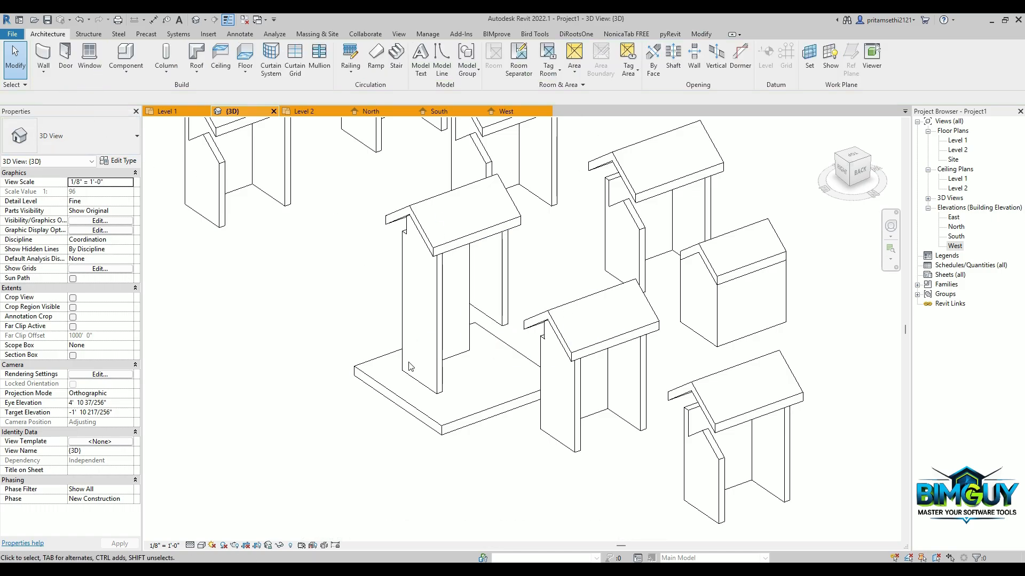
pyautogui.keyDown('shift'); pyautogui.moveTo(481, 348); pyautogui.dragTo(454, 376, button='middle'); pyautogui.keyUp('shift')
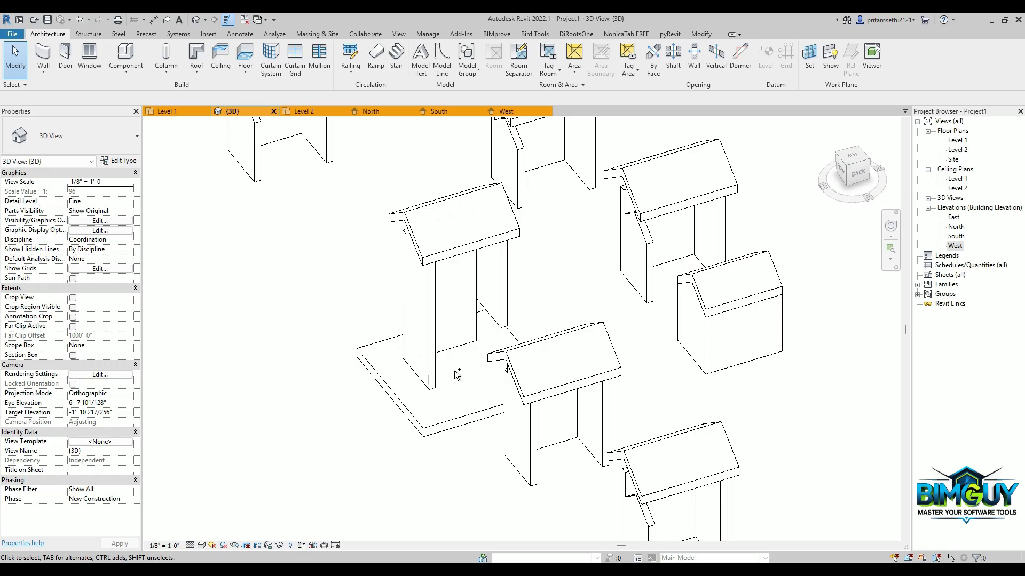
# Step: Select the house's whole chain of walls and detach them from the roof and floor with Detach All
pyautogui.press('Tab')
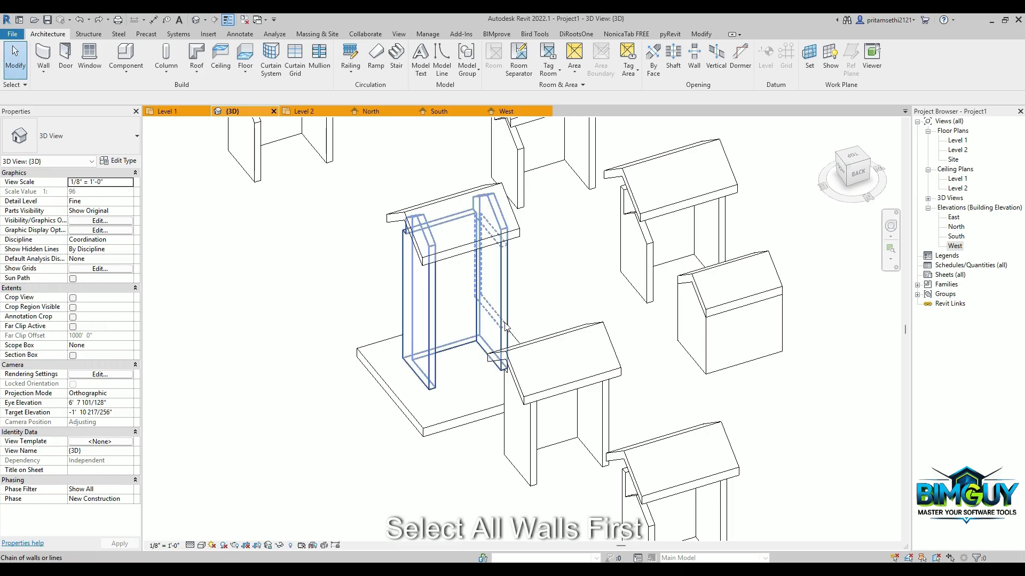
pyautogui.click(505, 327)
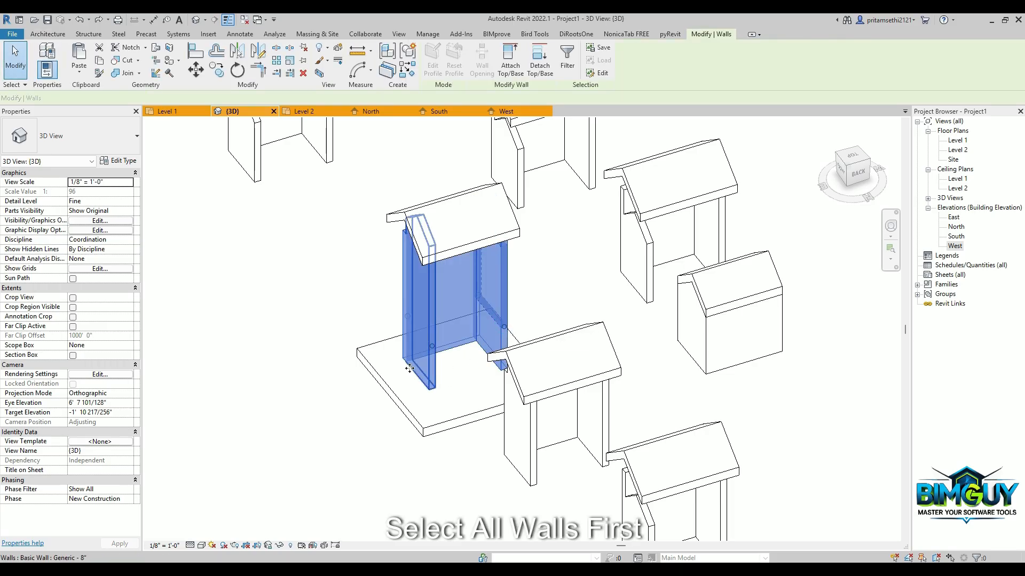
pyautogui.click(540, 69)
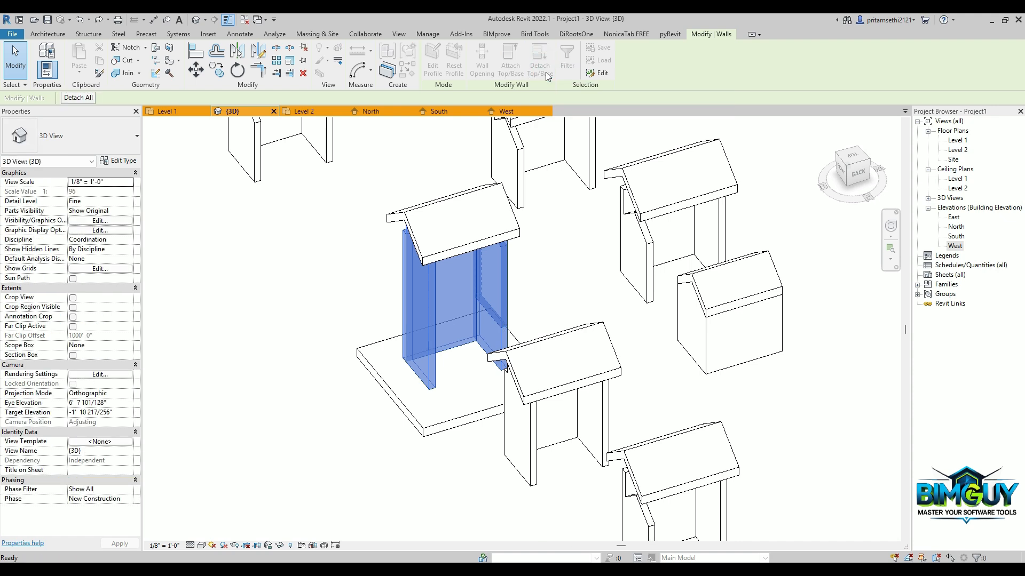
pyautogui.click(78, 98)
# Step: Examine the detached walls above the floor and the neighbouring houses' roofs from several 3D angles
pyautogui.scroll(-1, 421, 364)
pyautogui.moveTo(395, 373)
pyautogui.keyDown('shift'); pyautogui.mouseDown(button='middle')
pyautogui.moveTo(520, 309)
pyautogui.moveTo(589, 306)
pyautogui.moveTo(404, 374)
pyautogui.mouseUp(button='middle'); pyautogui.keyUp('shift')
pyautogui.scroll(-1, 409, 408)
pyautogui.keyDown('shift'); pyautogui.moveTo(408, 409); pyautogui.dragTo(539, 408, button='middle'); pyautogui.keyUp('shift')
pyautogui.scroll(-1, 454, 361)
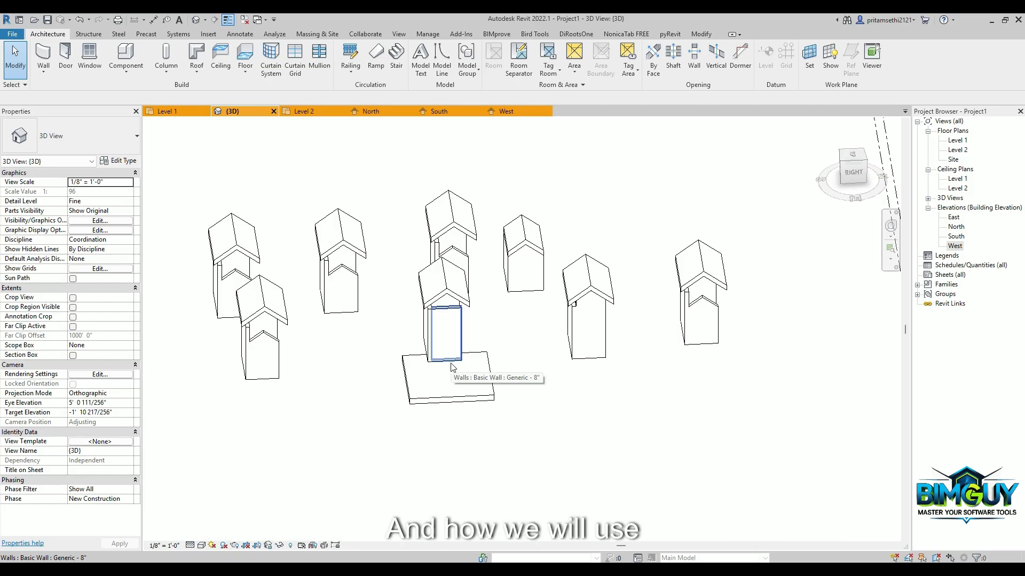
pyautogui.keyDown('shift'); pyautogui.moveTo(451, 368); pyautogui.dragTo(427, 402, button='middle'); pyautogui.keyUp('shift')
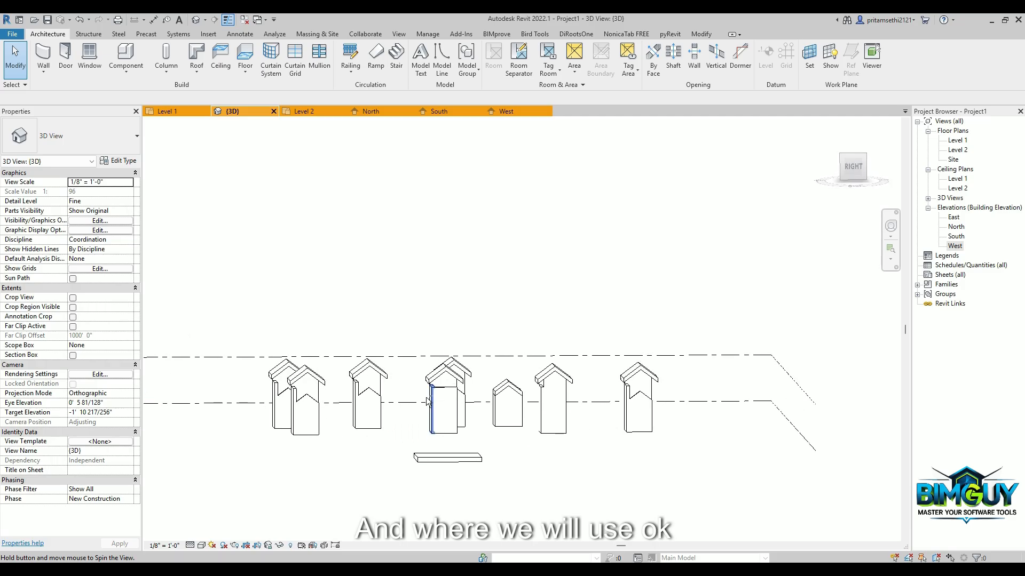
pyautogui.scroll(2, 427, 401)
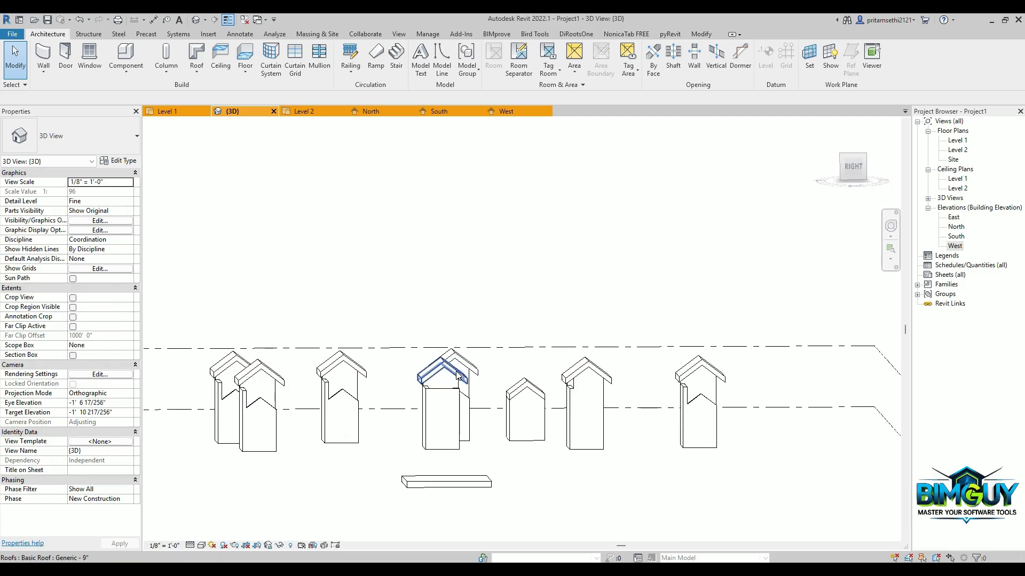
pyautogui.click(457, 377)
pyautogui.keyDown('shift'); pyautogui.moveTo(458, 377); pyautogui.dragTo(344, 363, button='middle'); pyautogui.keyUp('shift')
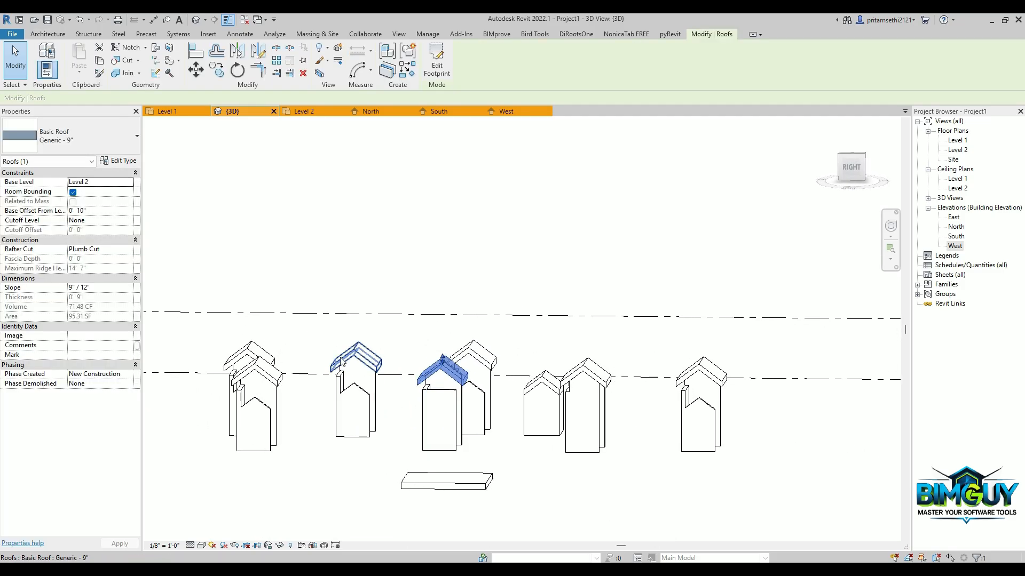
pyautogui.click(230, 361)
pyautogui.keyDown('shift'); pyautogui.moveTo(226, 416); pyautogui.dragTo(297, 391, button='middle'); pyautogui.keyUp('shift')
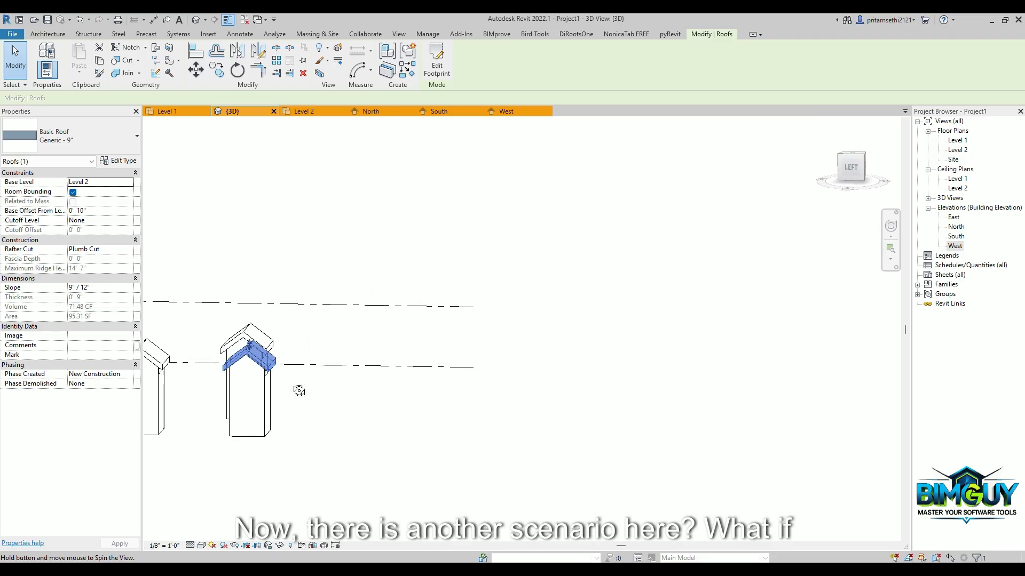
# Step: Switch to the Left view and delete the roof of the outermost gable house, leaving its walls in place
pyautogui.click(863, 171)
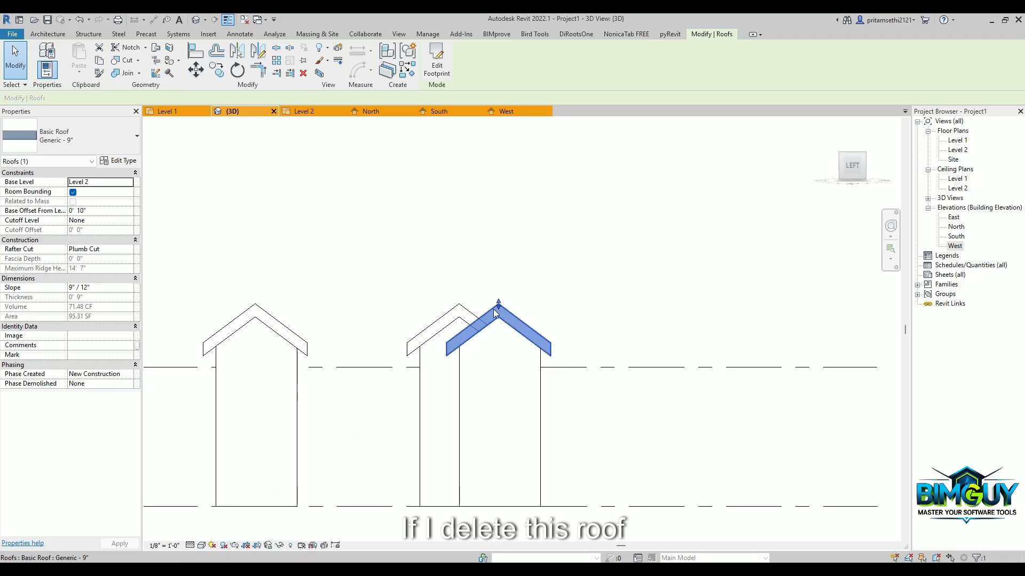
pyautogui.press('Delete')
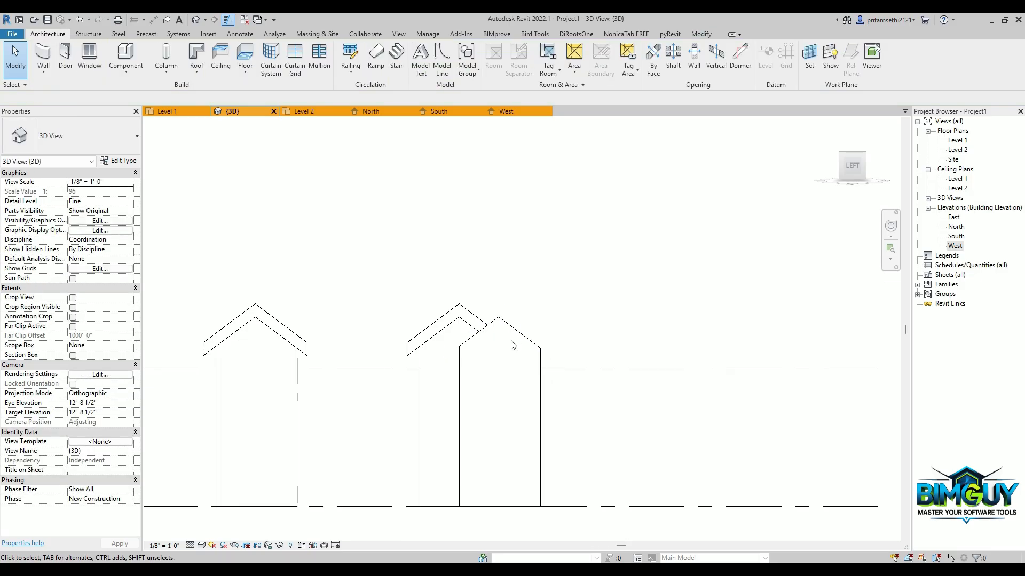
pyautogui.click(512, 344)
# Step: Attach the flat front wall and the side wall of the house above the lowered floor to its gable roof
pyautogui.keyDown('shift'); pyautogui.moveTo(512, 427); pyautogui.dragTo(587, 151, button='middle'); pyautogui.keyUp('shift')
pyautogui.keyDown('ctrl'); pyautogui.click(645, 351); pyautogui.keyUp('ctrl')
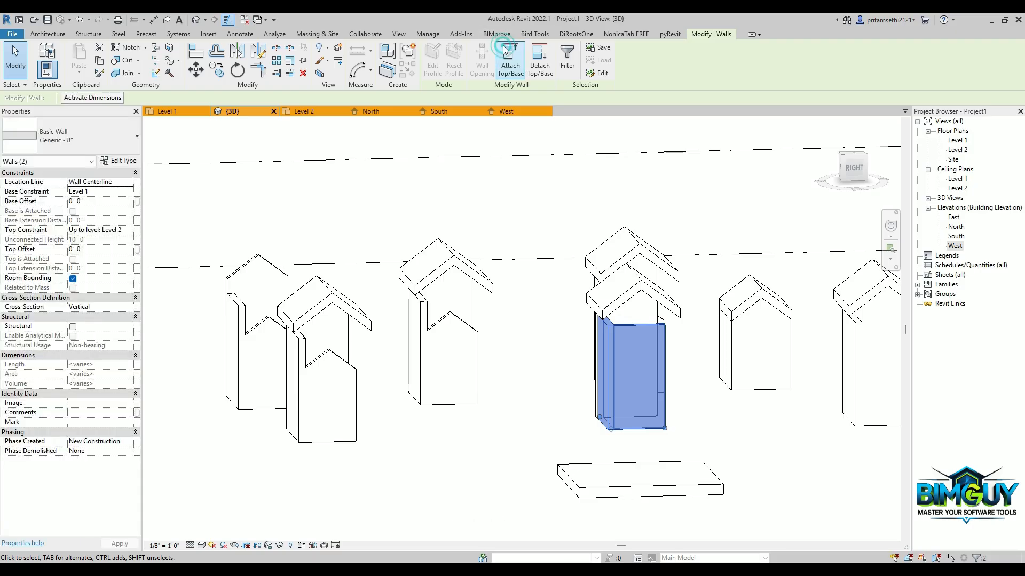
pyautogui.click(511, 61)
pyautogui.click(639, 281)
# Step: Delete the gable roof that the front and side walls of the house above the lowered floor are attached to
pyautogui.keyDown('shift'); pyautogui.moveTo(655, 338); pyautogui.dragTo(656, 308, button='middle'); pyautogui.keyUp('shift')
pyautogui.click(656, 307)
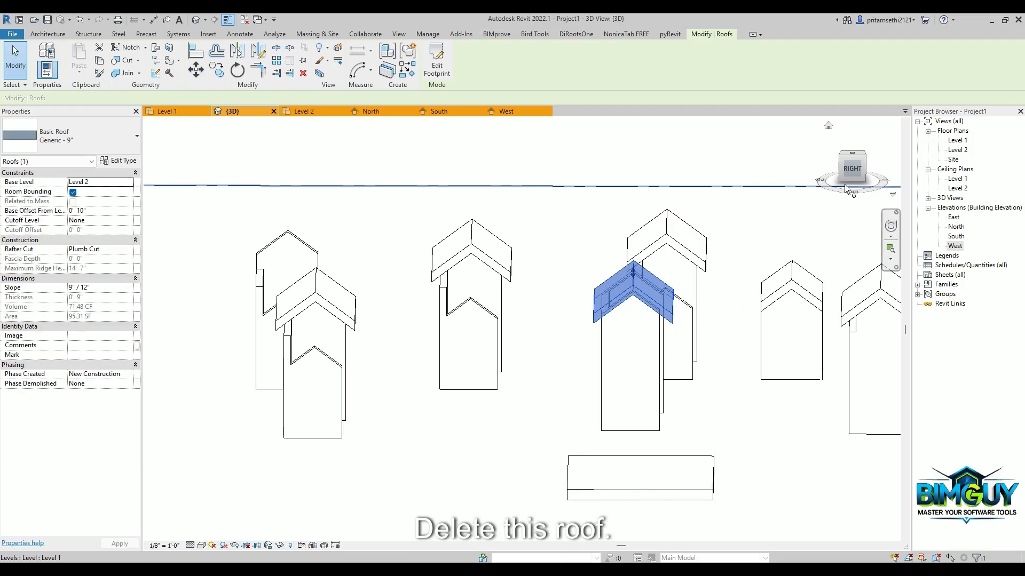
pyautogui.click(844, 178)
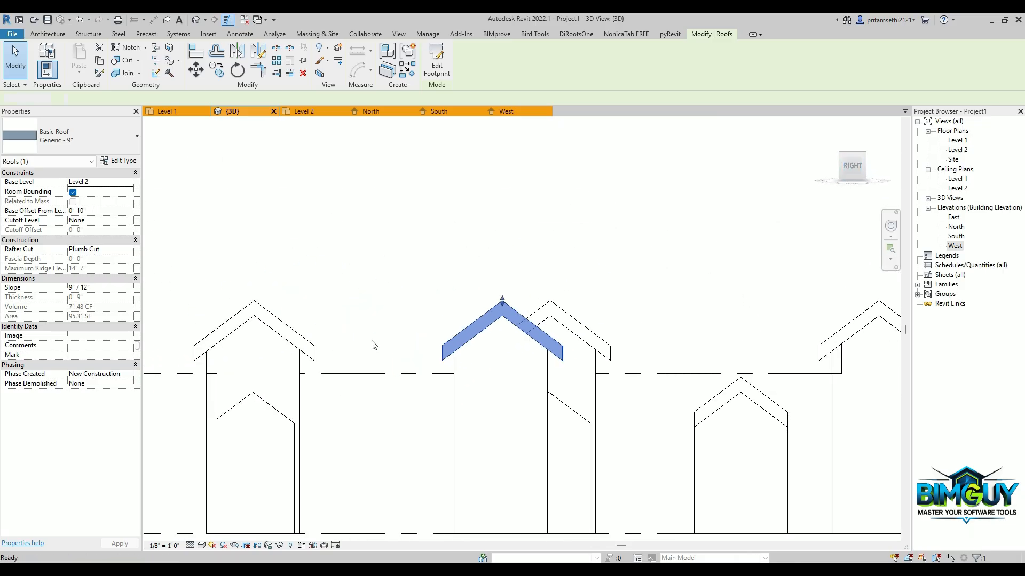
pyautogui.click(372, 345)
pyautogui.keyDown('shift'); pyautogui.moveTo(434, 365); pyautogui.dragTo(431, 304, button='middle'); pyautogui.keyUp('shift')
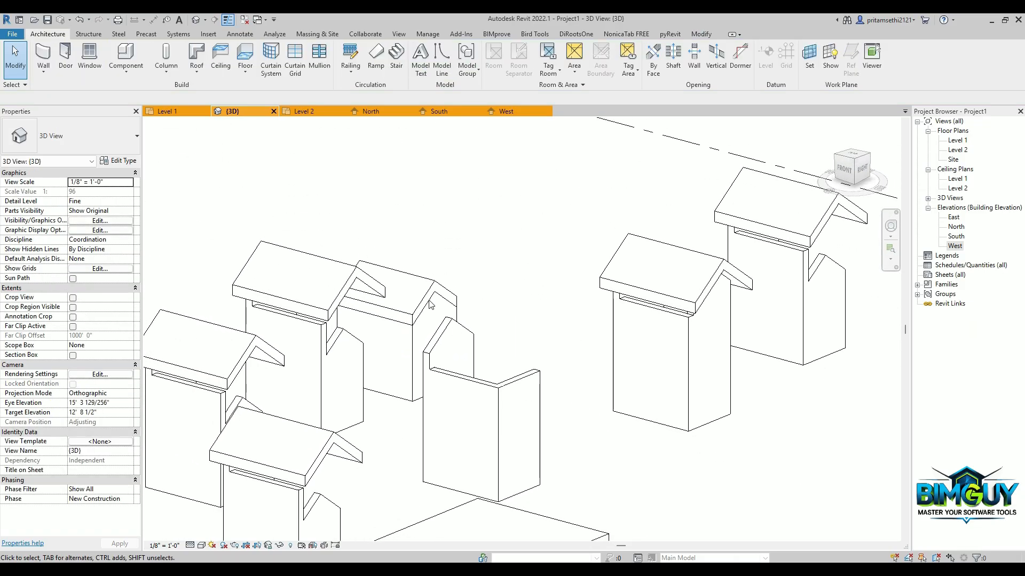
# Step: Reset the edited profile of the roofless house's rear gable wall
pyautogui.click(448, 343)
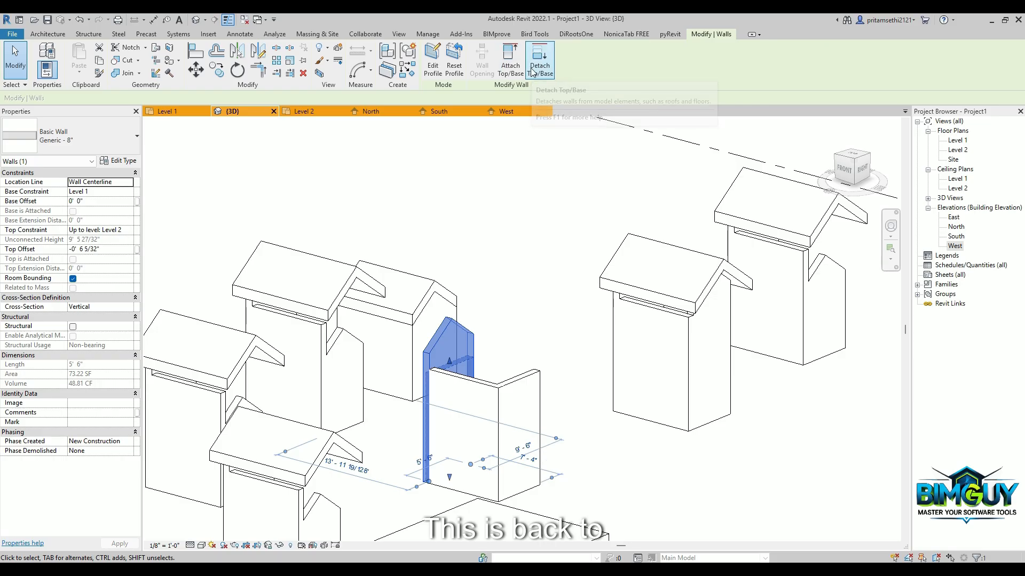
pyautogui.click(455, 68)
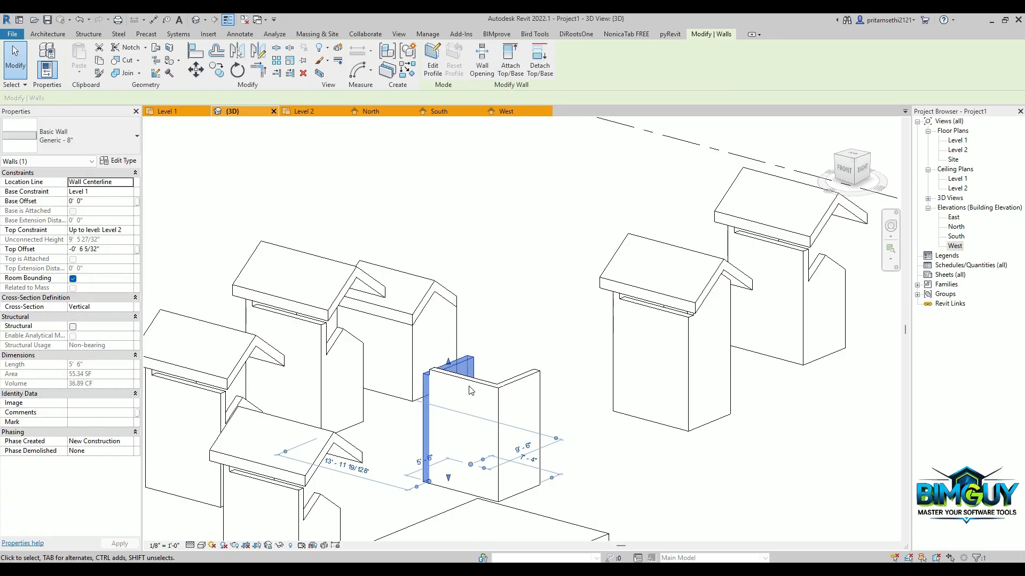
pyautogui.keyDown('shift'); pyautogui.moveTo(469, 391); pyautogui.dragTo(465, 411, button='middle'); pyautogui.keyUp('shift')
pyautogui.press('Escape')
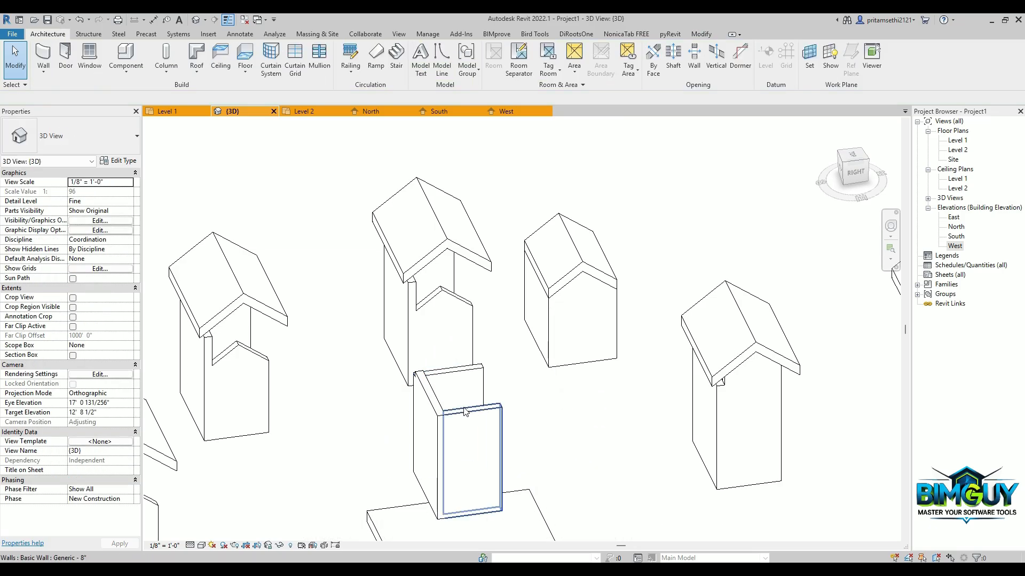
# Step: Examine the side, front and rear walls of the roofless house from several 3D angles
pyautogui.click(425, 393)
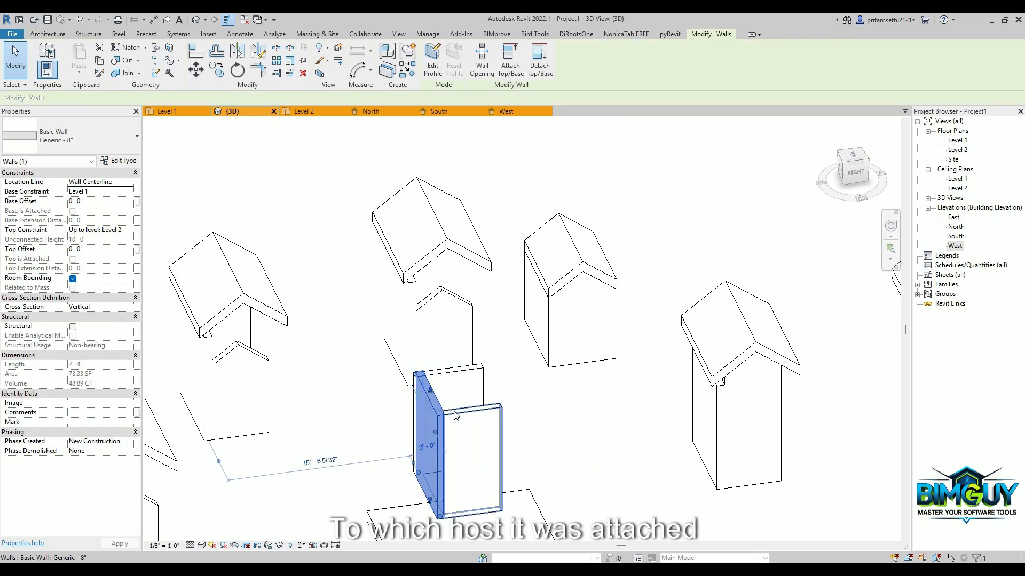
pyautogui.click(456, 415)
pyautogui.click(440, 405)
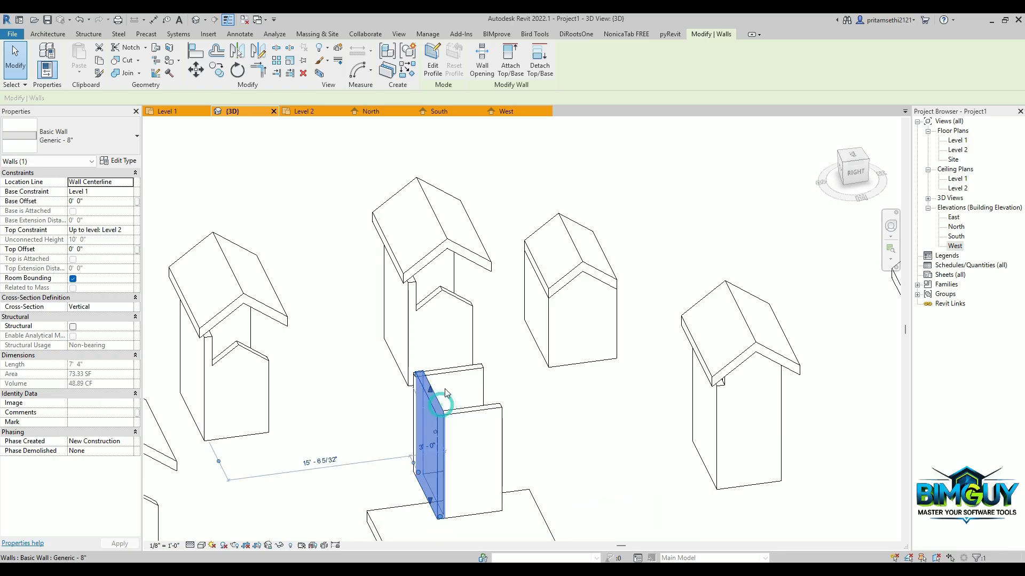
pyautogui.click(451, 388)
pyautogui.keyDown('shift'); pyautogui.moveTo(450, 392); pyautogui.dragTo(387, 403, button='middle'); pyautogui.keyUp('shift')
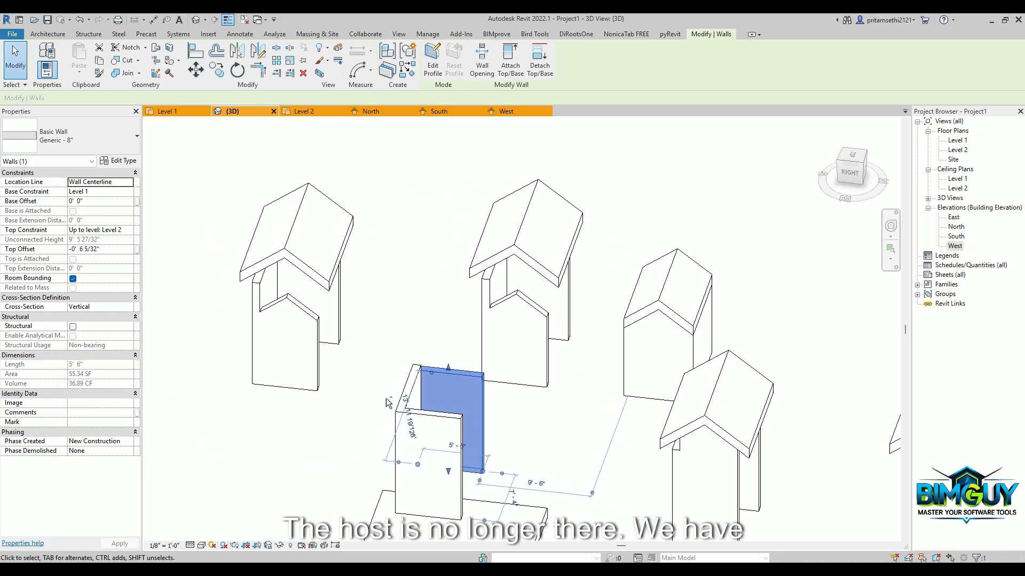
pyautogui.keyDown('shift'); pyautogui.moveTo(462, 392); pyautogui.dragTo(392, 400, button='middle'); pyautogui.keyUp('shift')
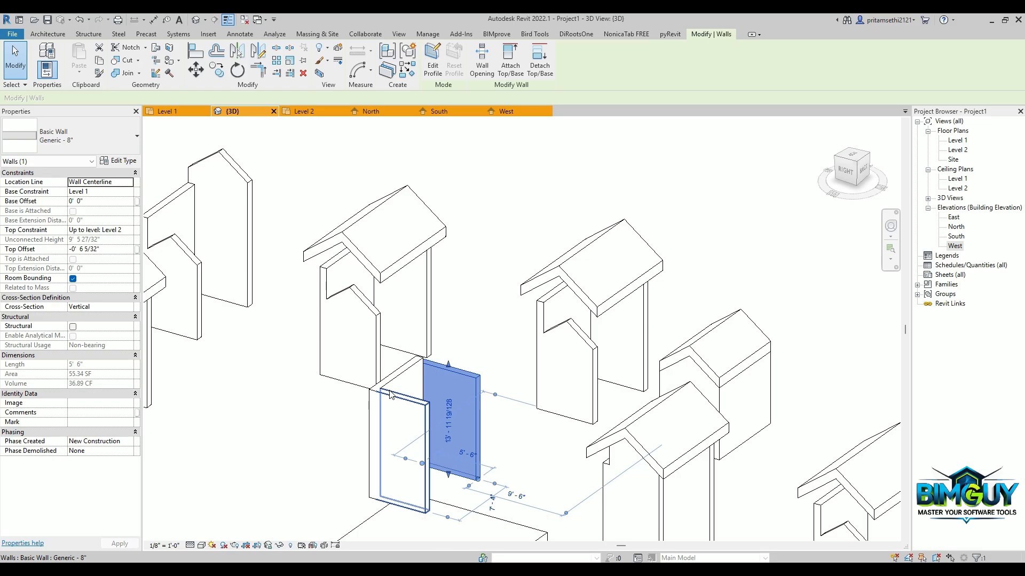
pyautogui.keyDown('shift'); pyautogui.moveTo(390, 394); pyautogui.dragTo(452, 397, button='middle'); pyautogui.keyUp('shift')
# Step: Reset the edited profiles of the rear and front gable walls on the roofed house behind the roofless one
pyautogui.click(492, 311)
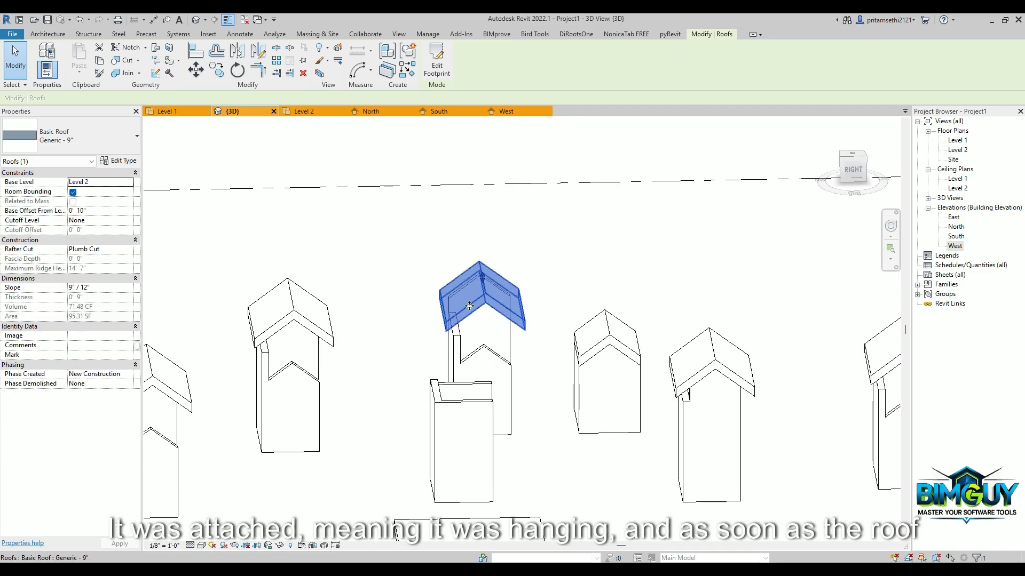
pyautogui.click(509, 330)
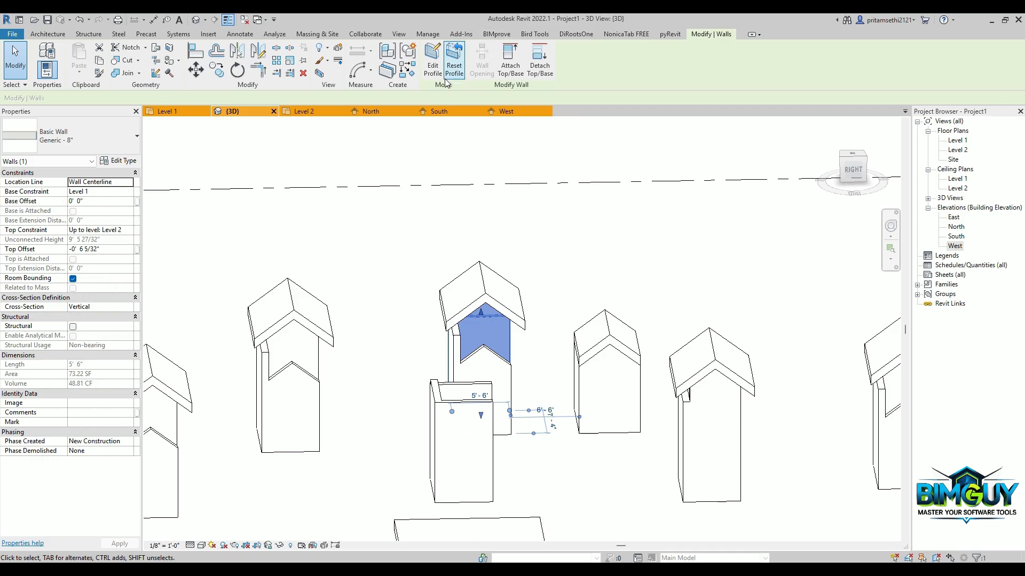
pyautogui.click(480, 351)
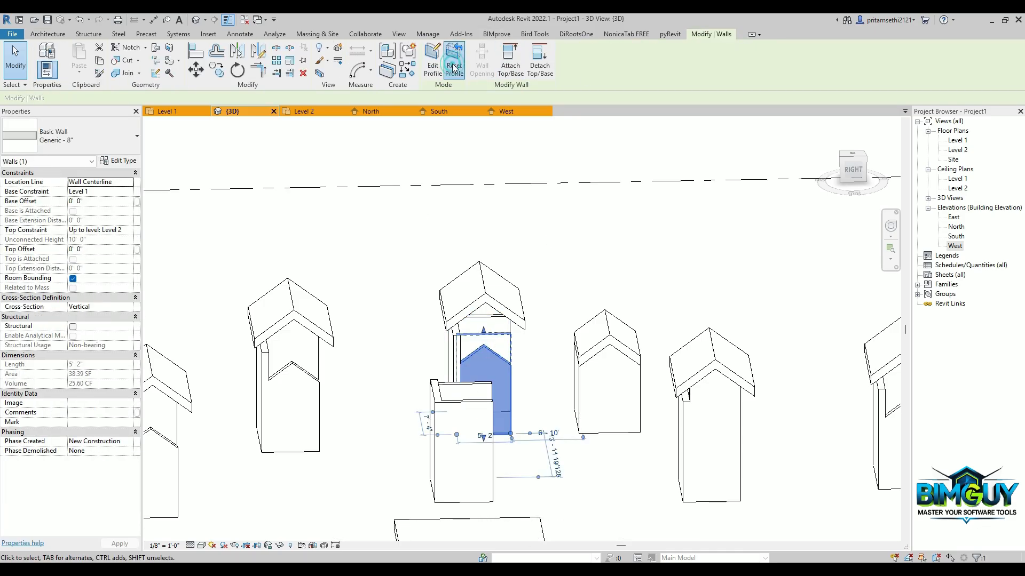
pyautogui.click(453, 67)
# Step: Attach the tops of that house's side wall and two end walls to its gable roof together
pyautogui.scroll(2, 453, 338)
pyautogui.keyDown('ctrl'); pyautogui.click(451, 333); pyautogui.keyUp('ctrl')
pyautogui.keyDown('ctrl'); pyautogui.click(479, 316); pyautogui.keyUp('ctrl')
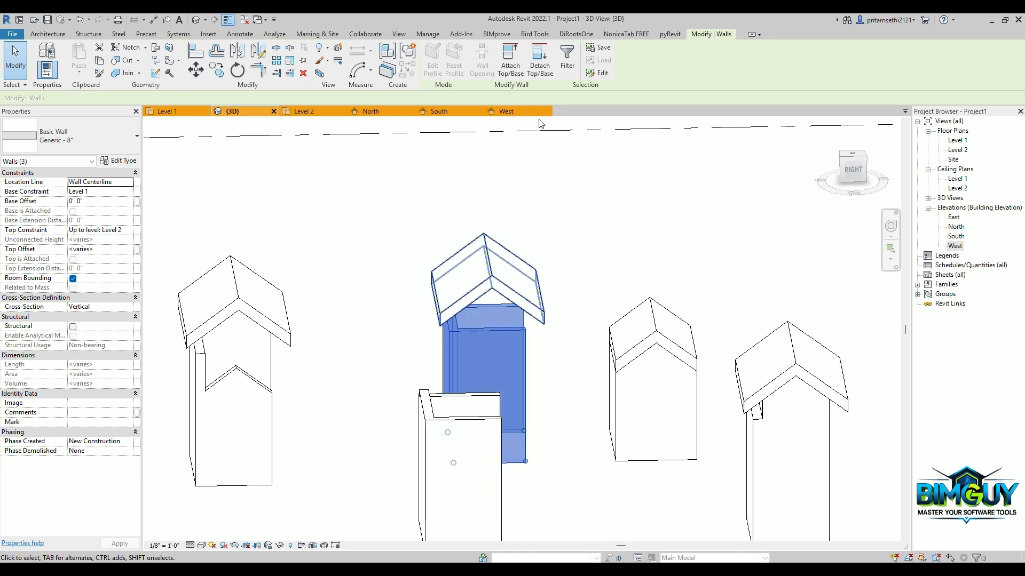
pyautogui.click(517, 62)
pyautogui.click(476, 300)
pyautogui.keyDown('shift'); pyautogui.moveTo(476, 300); pyautogui.dragTo(492, 302, button='middle'); pyautogui.keyUp('shift')
# Step: Delete the gable roof from the house with the three attached walls
pyautogui.click(538, 300)
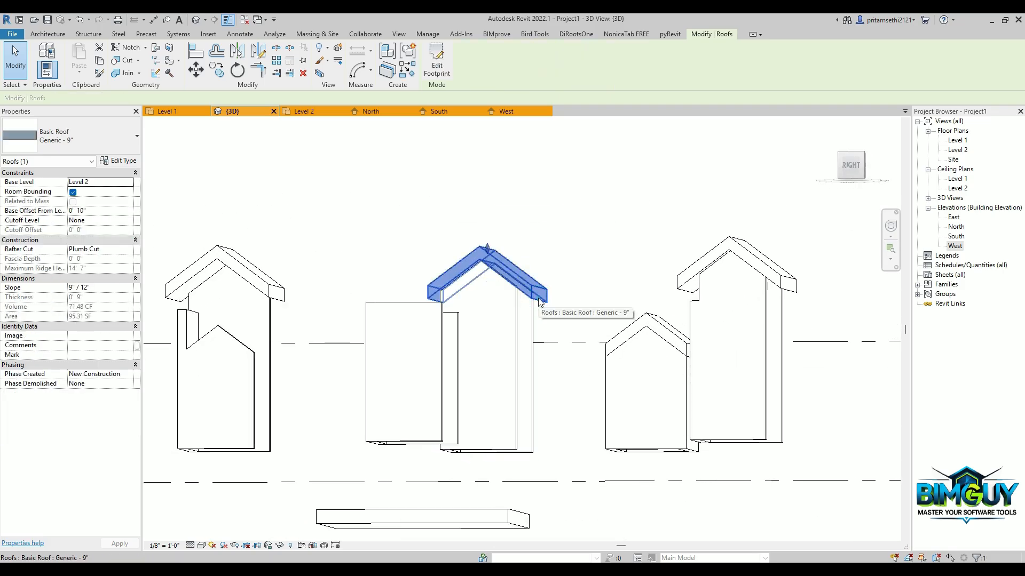
pyautogui.press('Escape')
pyautogui.keyDown('shift'); pyautogui.moveTo(540, 299); pyautogui.dragTo(282, 364, button='middle'); pyautogui.keyUp('shift')
pyautogui.scroll(1, 526, 295)
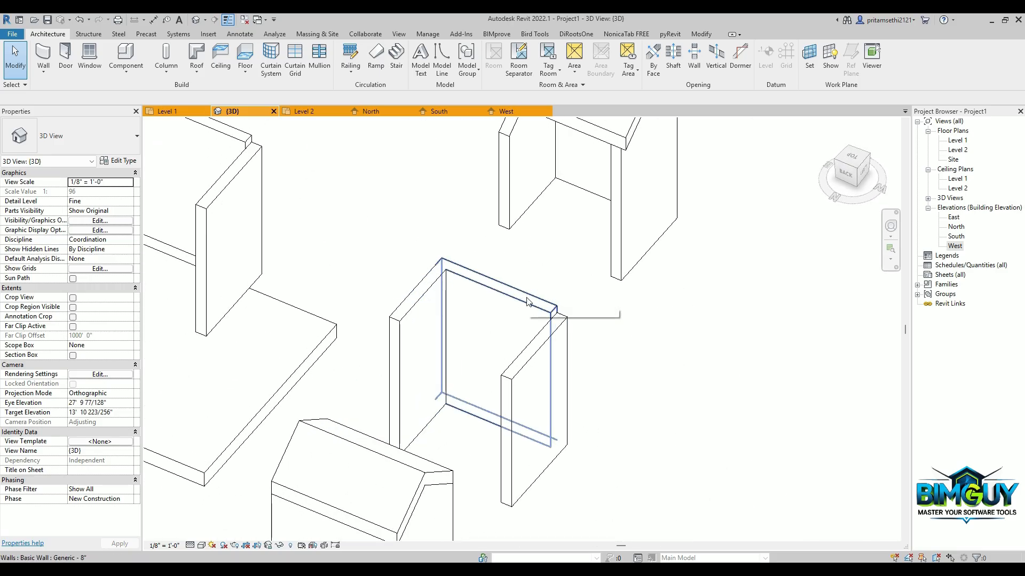
# Step: Align the tops of the side wall and the adjacent end wall of the house whose roof was deleted
pyautogui.press('l')
pyautogui.click(541, 308)
pyautogui.click(534, 351)
pyautogui.scroll(-2, 546, 366)
pyautogui.press('Escape')
pyautogui.press('Escape')
pyautogui.scroll(-1, 414, 416)
pyautogui.keyDown('shift'); pyautogui.moveTo(413, 419); pyautogui.dragTo(654, 444, button='middle'); pyautogui.keyUp('shift')
# Step: Select all the houses together with the floor slab and delete them, keeping only the levels
pyautogui.scroll(-2, 528, 407)
pyautogui.scroll(-3, 520, 421)
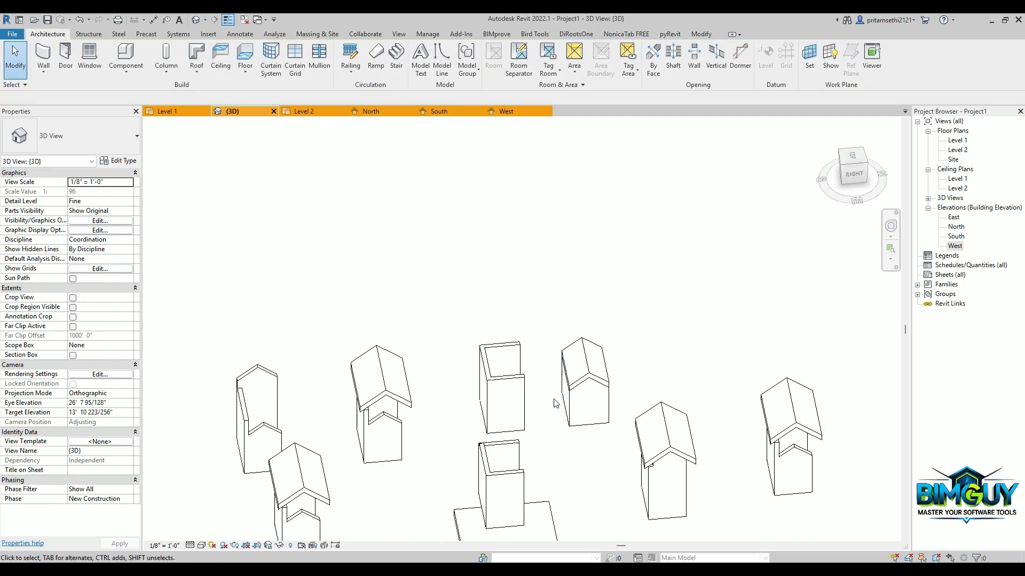
pyautogui.keyDown('shift'); pyautogui.moveTo(552, 451); pyautogui.dragTo(481, 401, button='middle'); pyautogui.keyUp('shift')
pyautogui.scroll(-2, 535, 401)
pyautogui.moveTo(293, 349); pyautogui.dragTo(647, 487)
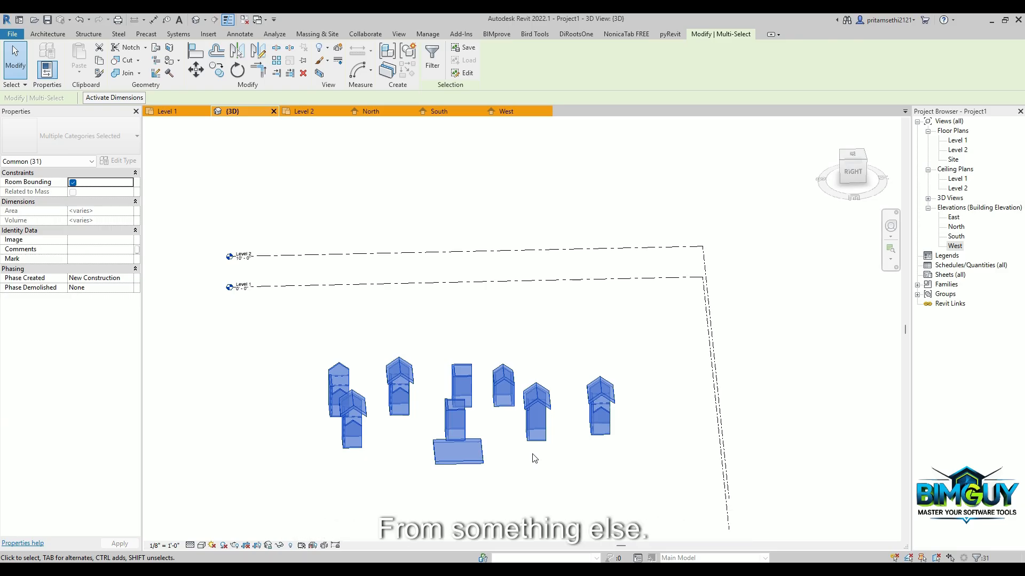
pyautogui.press('Delete')
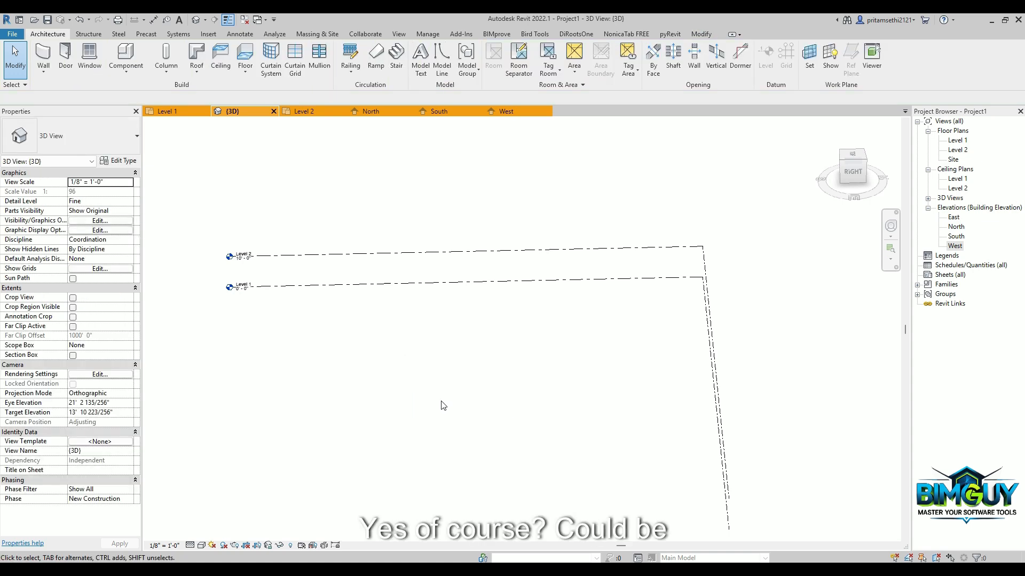
# Step: Draw a rectangle of Generic - 8" walls about 26 feet wide and 20 feet high on the Level 1 floor plan
pyautogui.doubleClick(955, 237)
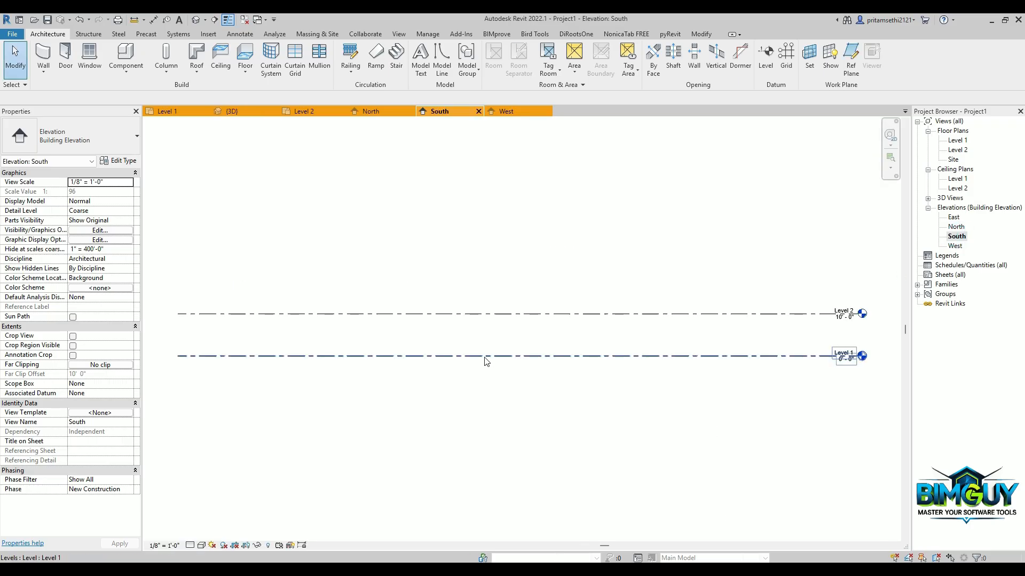
pyautogui.click(182, 112)
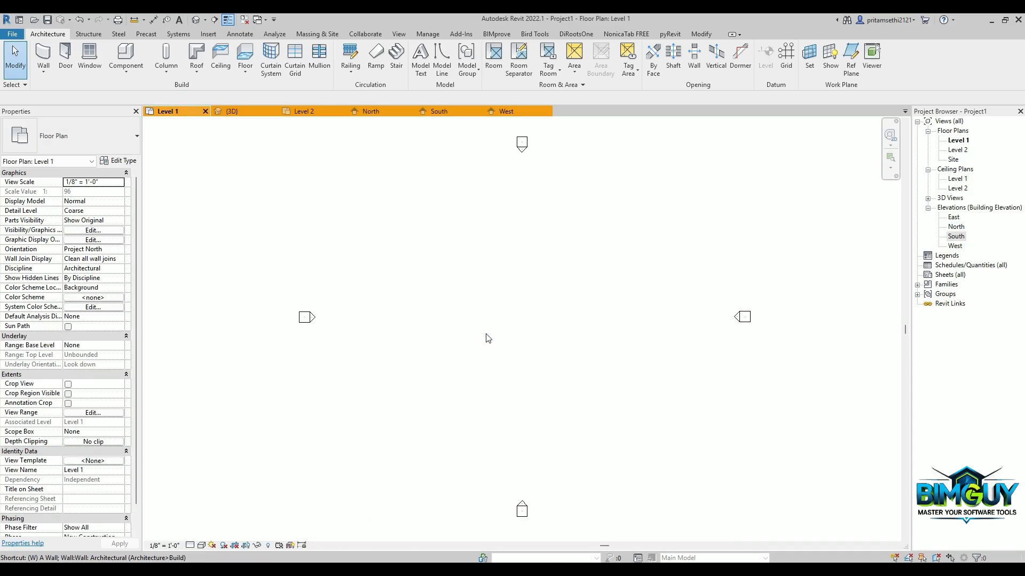
pyautogui.press('w')
pyautogui.press('a')
pyautogui.click(440, 49)
pyautogui.click(442, 270)
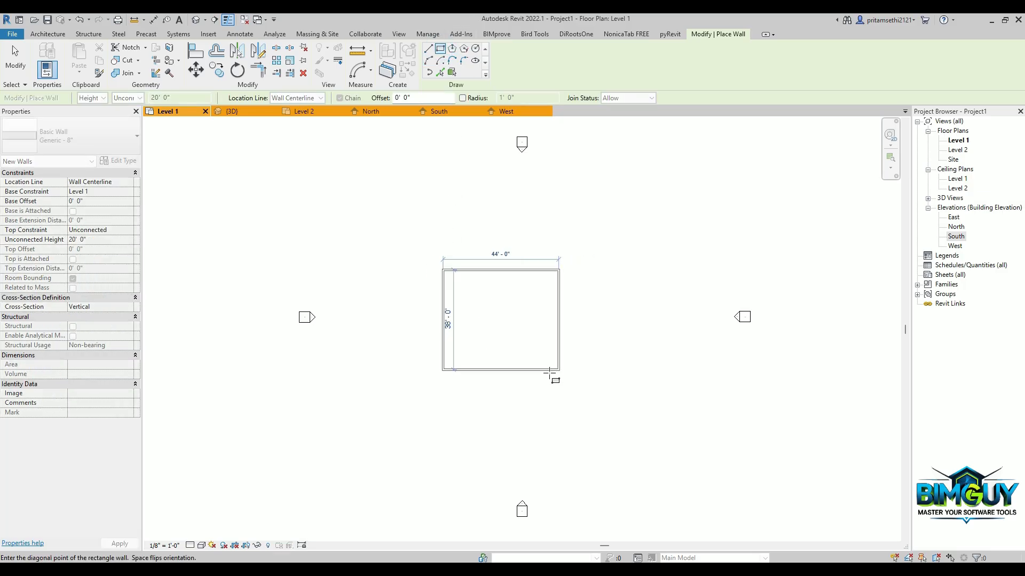
pyautogui.click(512, 353)
pyautogui.press('Escape')
pyautogui.press('Escape')
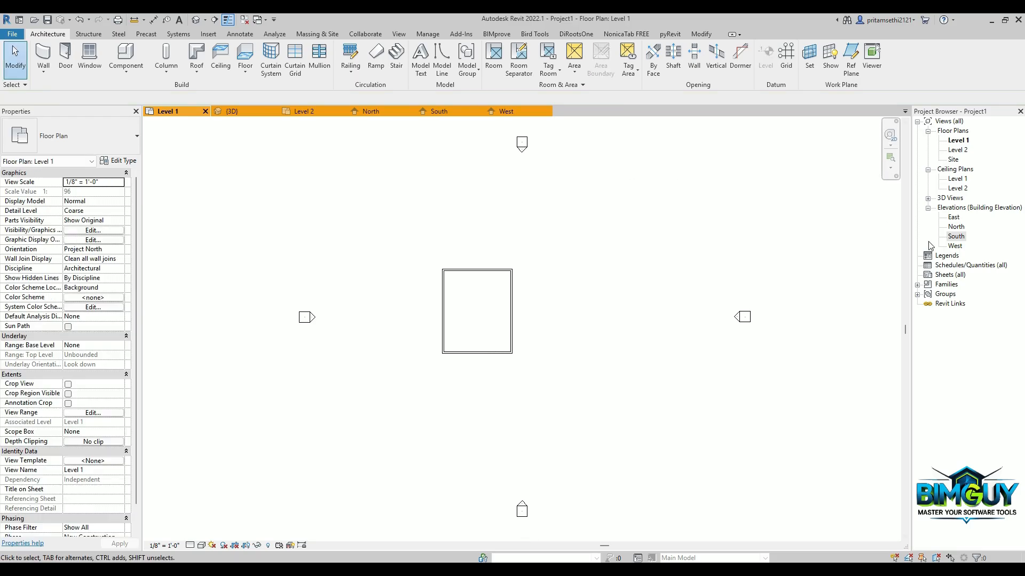
# Step: In the South elevation, set the top constraint of all four walls to Up to level: Level 2
pyautogui.doubleClick(955, 237)
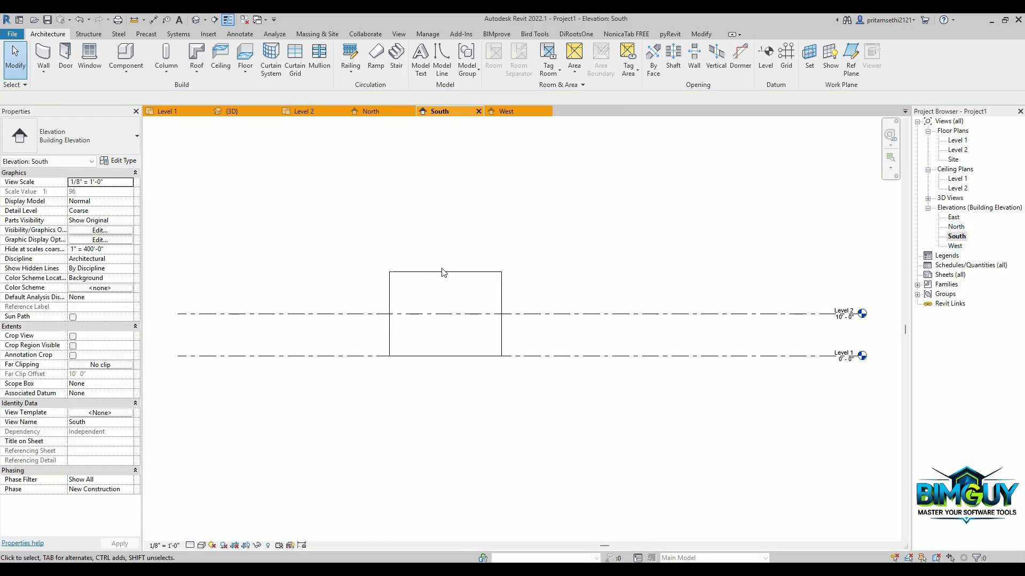
pyautogui.click(443, 271)
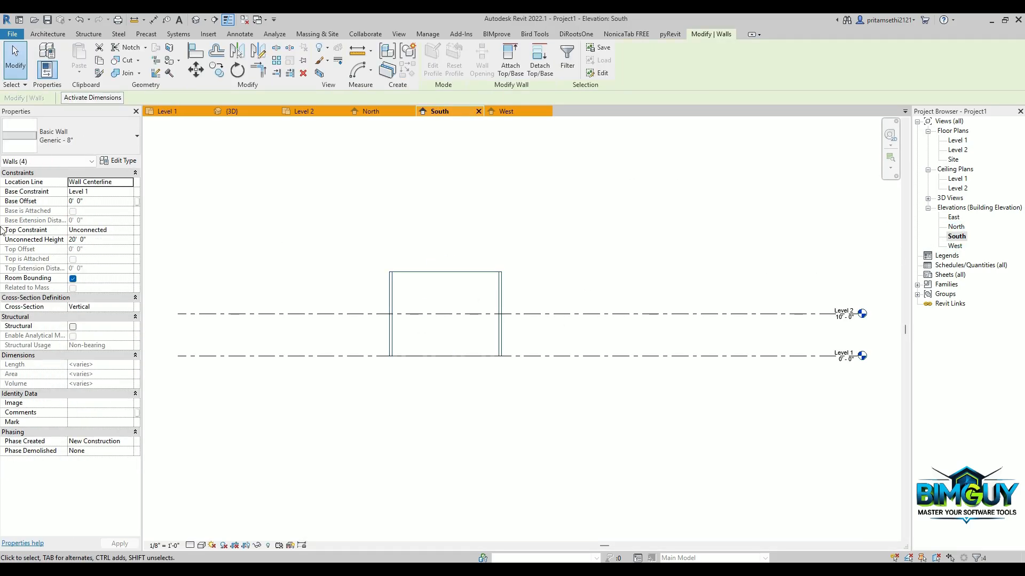
pyautogui.click(130, 231)
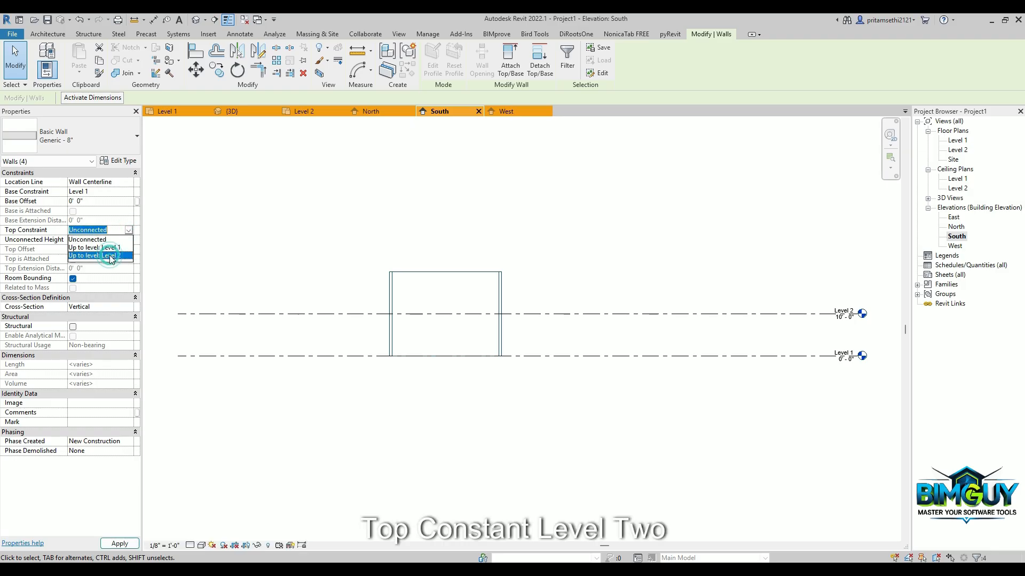
pyautogui.click(109, 257)
pyautogui.click(457, 304)
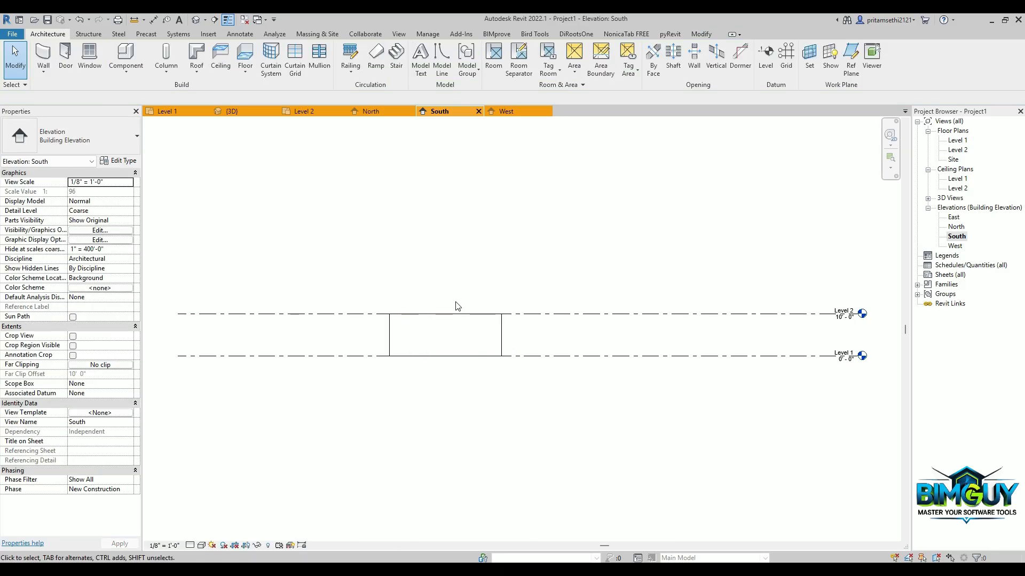
pyautogui.click(532, 313)
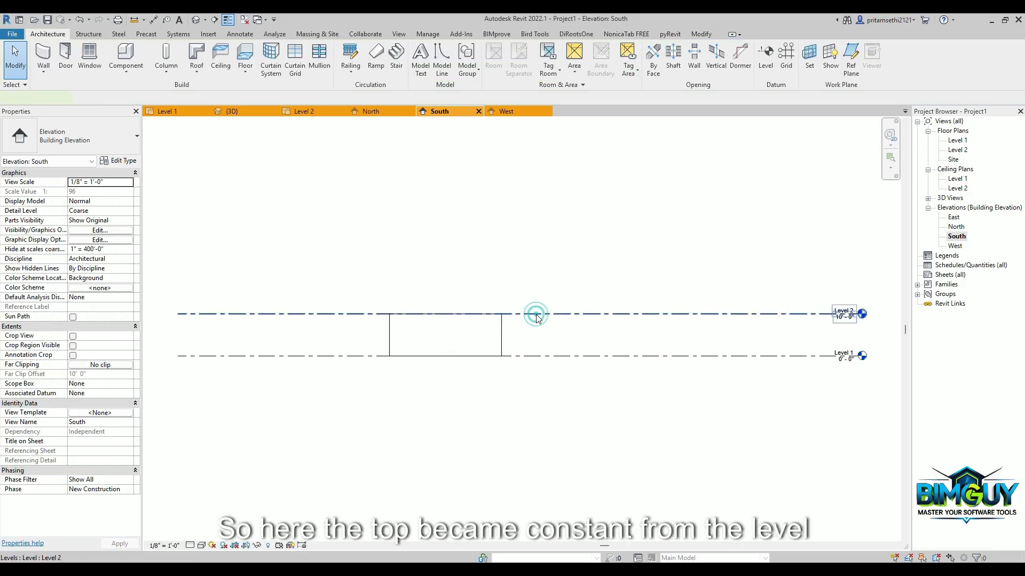
pyautogui.click(507, 337)
pyautogui.click(499, 336)
pyautogui.click(521, 56)
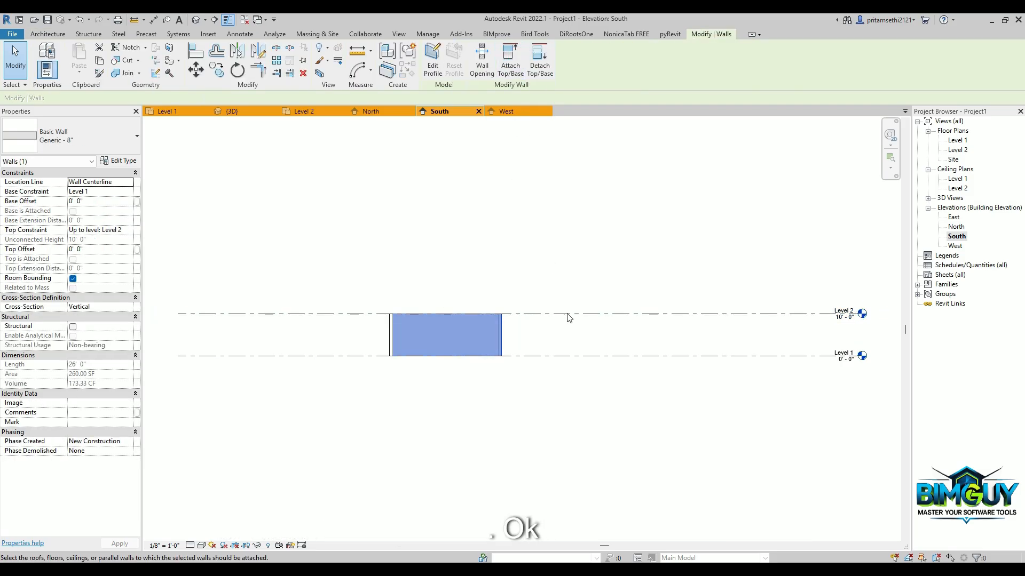
pyautogui.press('Escape')
pyautogui.press('Escape')
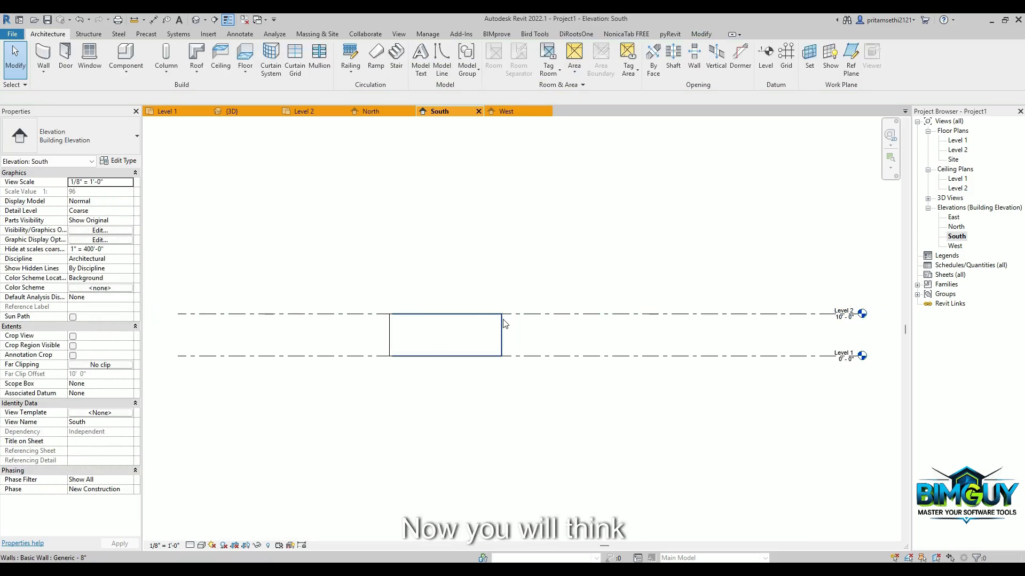
# Step: Try to attach the top of the front wall to the Level 2 line in the South elevation
pyautogui.click(483, 326)
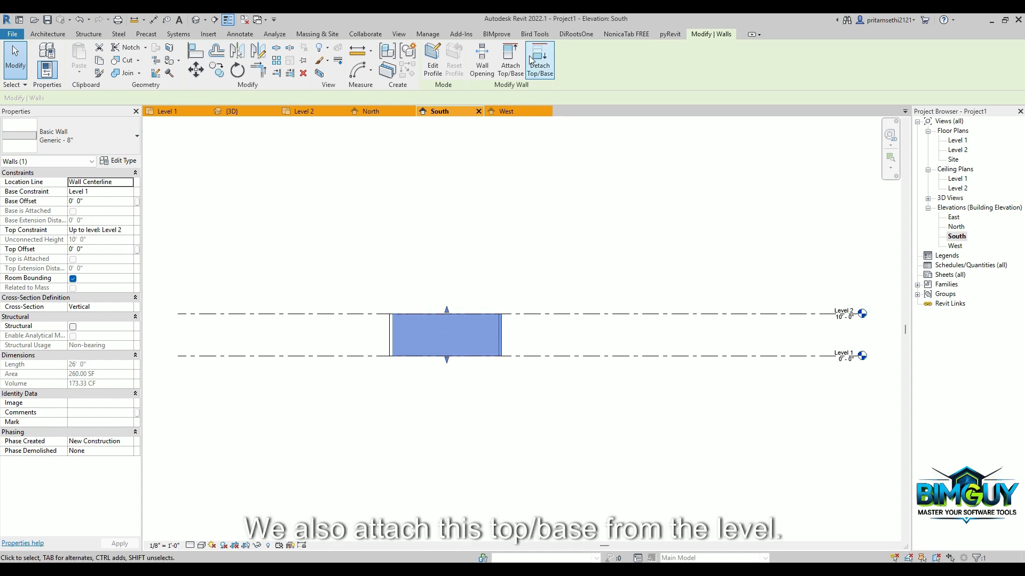
pyautogui.click(510, 58)
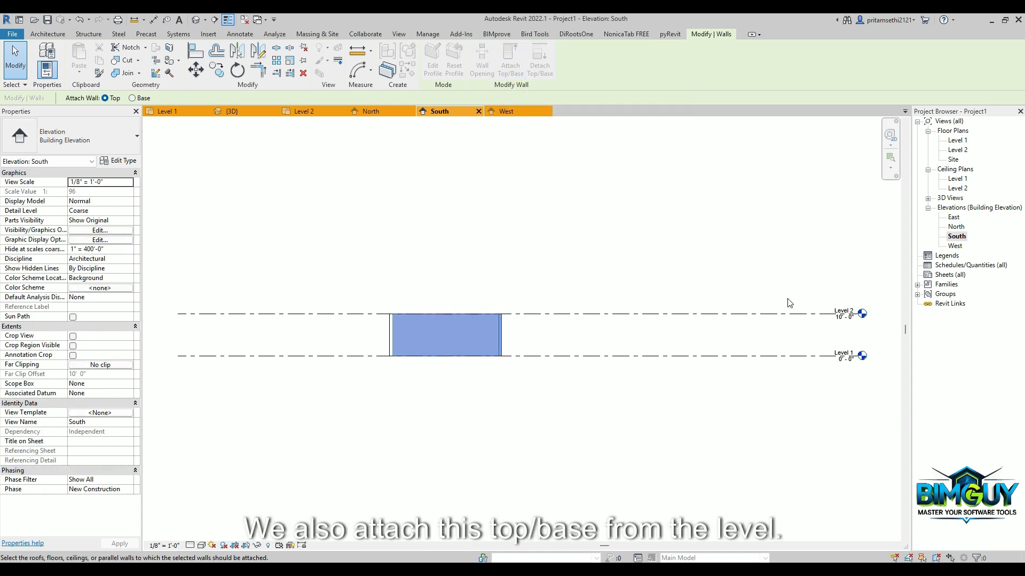
pyautogui.click(591, 318)
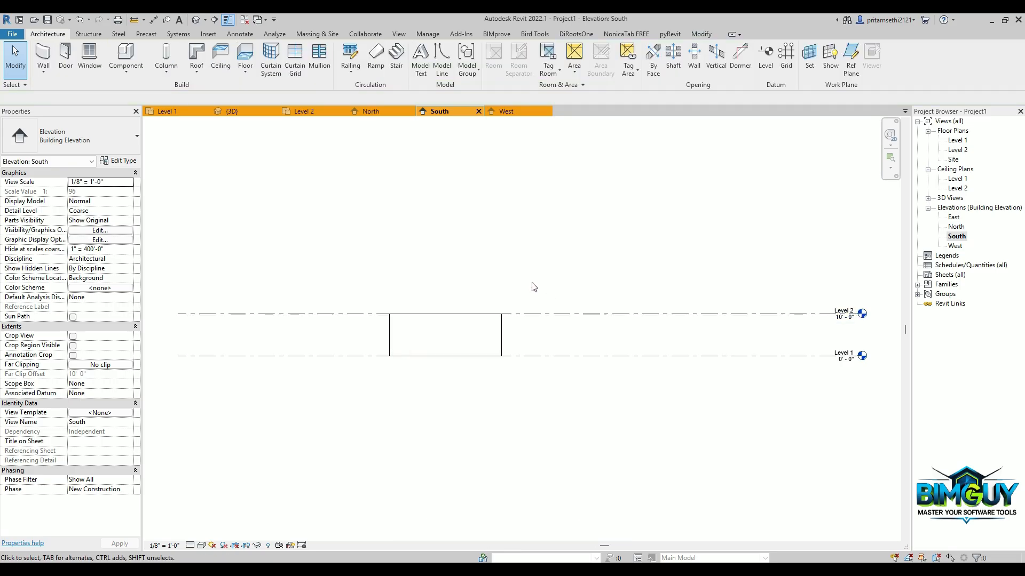
pyautogui.click(499, 349)
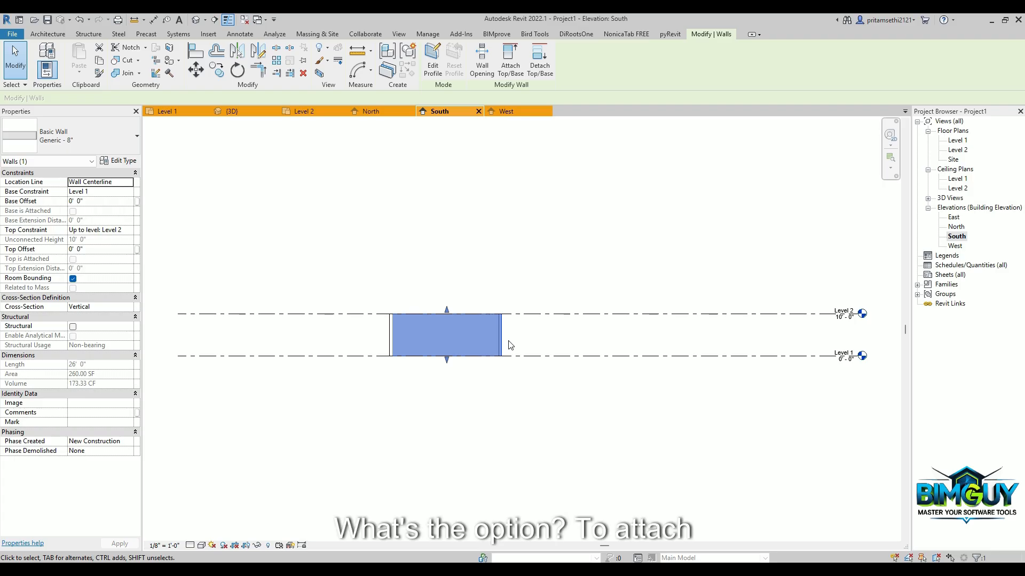
pyautogui.click(395, 274)
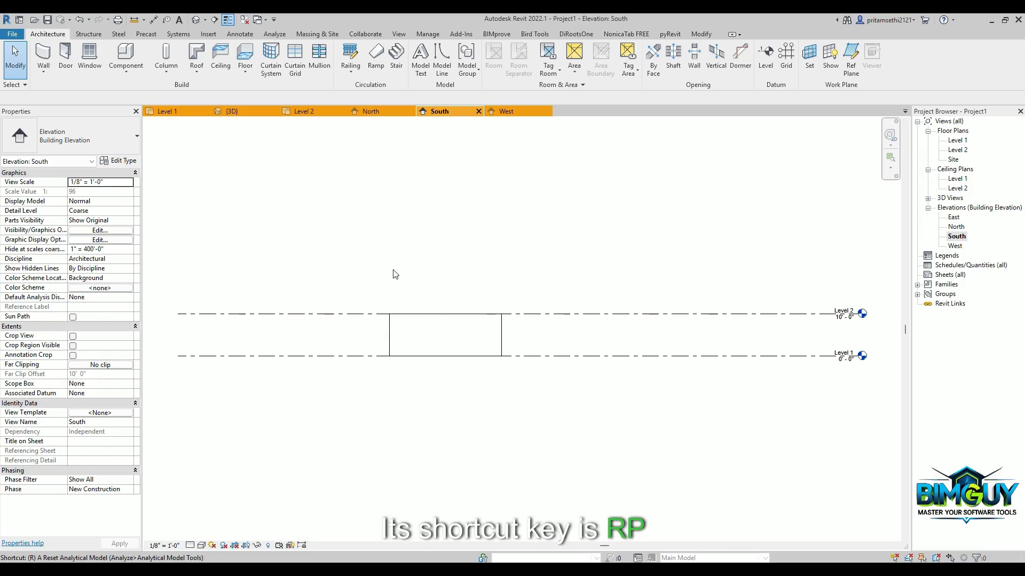
# Step: Draw a reference plane above the walls in the South elevation, rising to the right at about 28°
pyautogui.press('p')
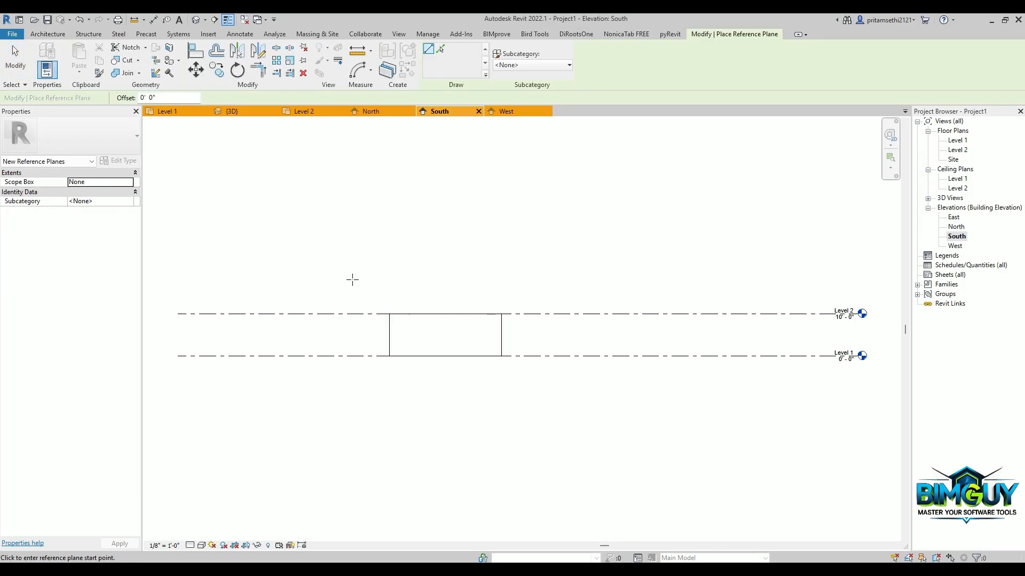
pyautogui.click(358, 288)
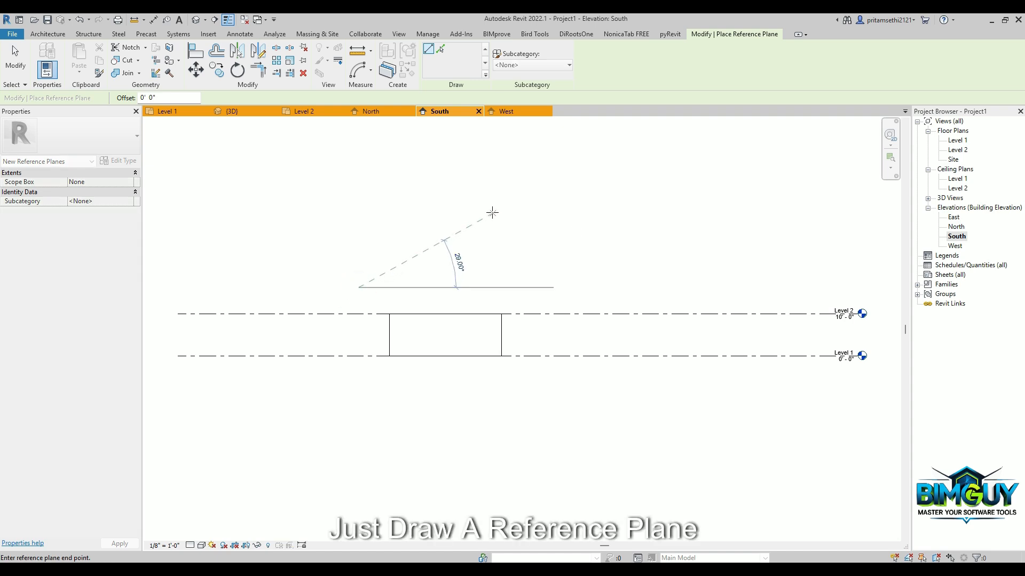
pyautogui.click(507, 208)
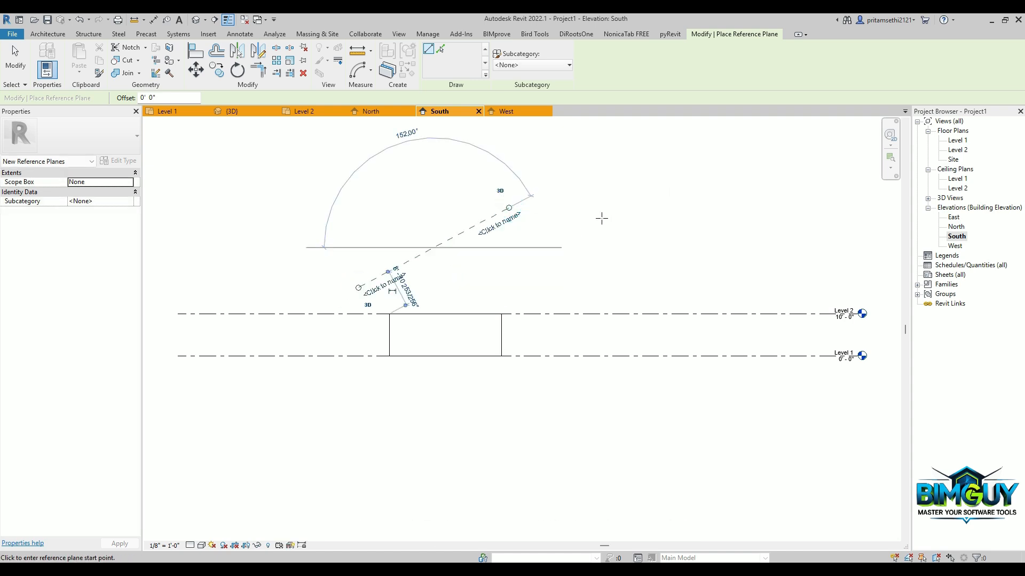
pyautogui.press('Escape')
pyautogui.press('Escape')
# Step: Draw a second reference plane above the walls that slopes down to the right and crosses the first one
pyautogui.press('r')
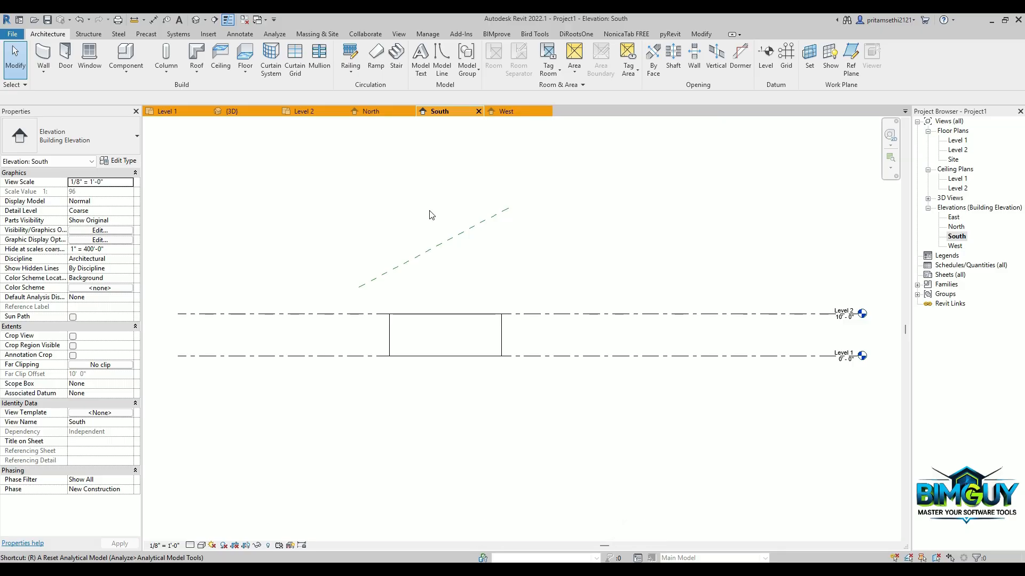
pyautogui.press('p')
pyautogui.click(411, 209)
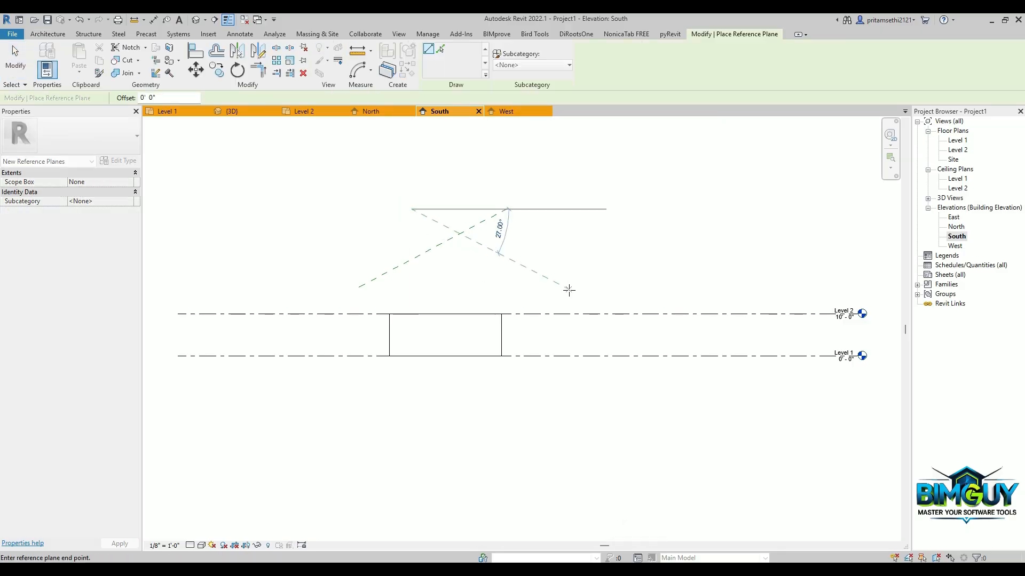
pyautogui.click(532, 297)
pyautogui.press('Escape')
# Step: Attach the top of the front wall to the reference plane that rises to the right
pyautogui.click(484, 320)
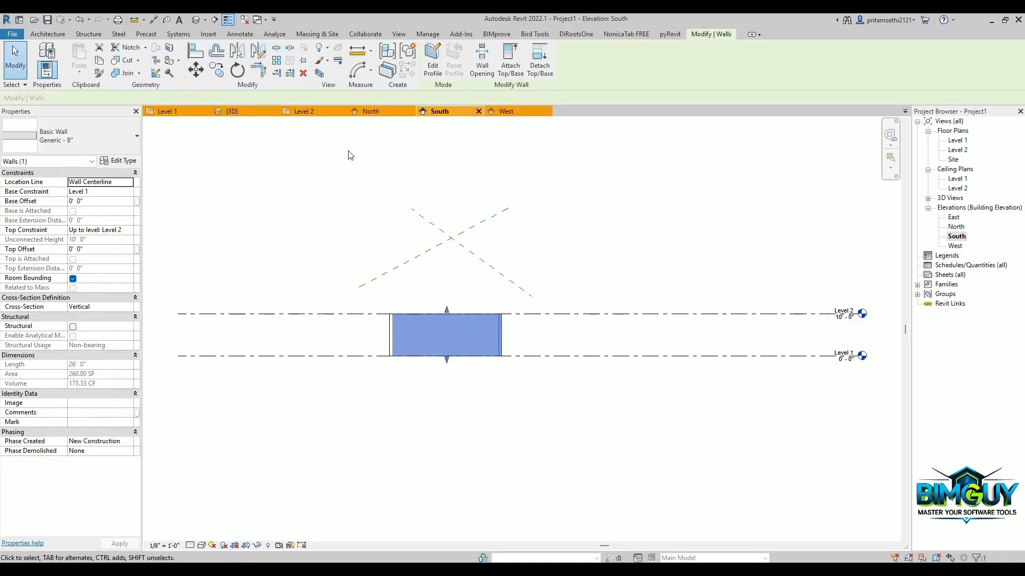
pyautogui.click(509, 69)
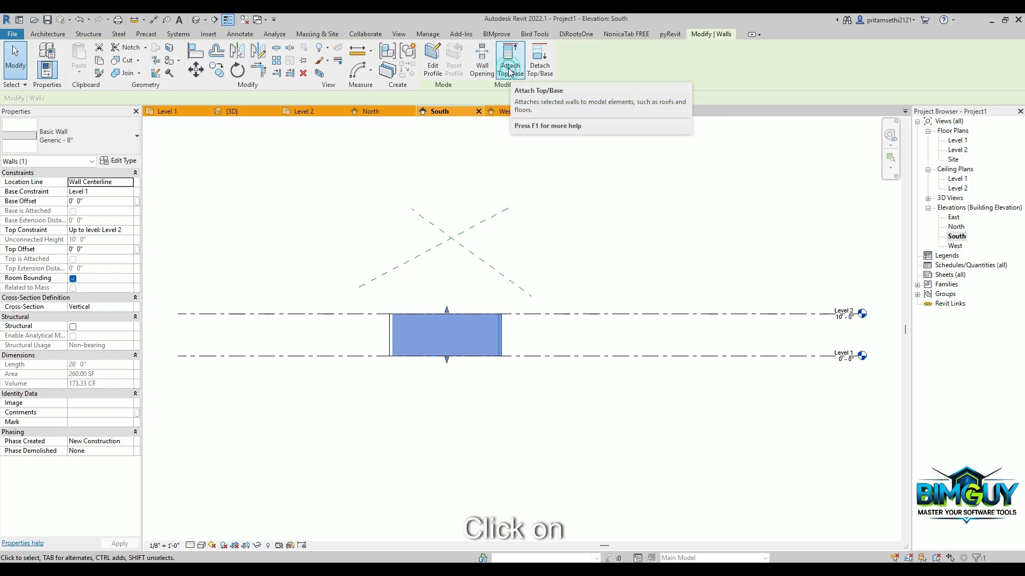
pyautogui.click(438, 249)
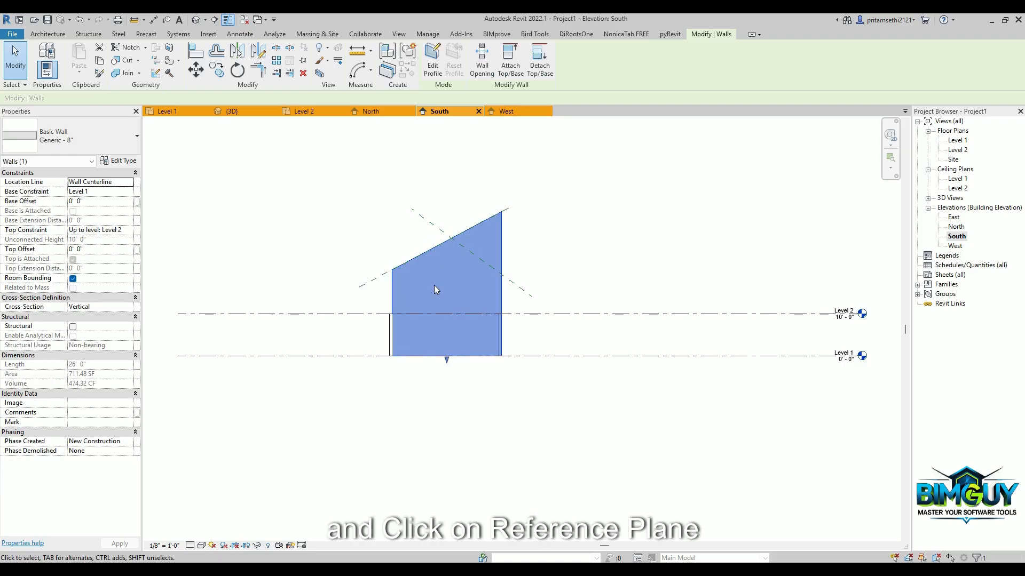
# Step: Examine the shape of the attached front wall in the 3D view, at an angle and straight from the front
pyautogui.scroll(-2, 506, 245)
pyautogui.moveTo(472, 290); pyautogui.dragTo(451, 317, button='middle')
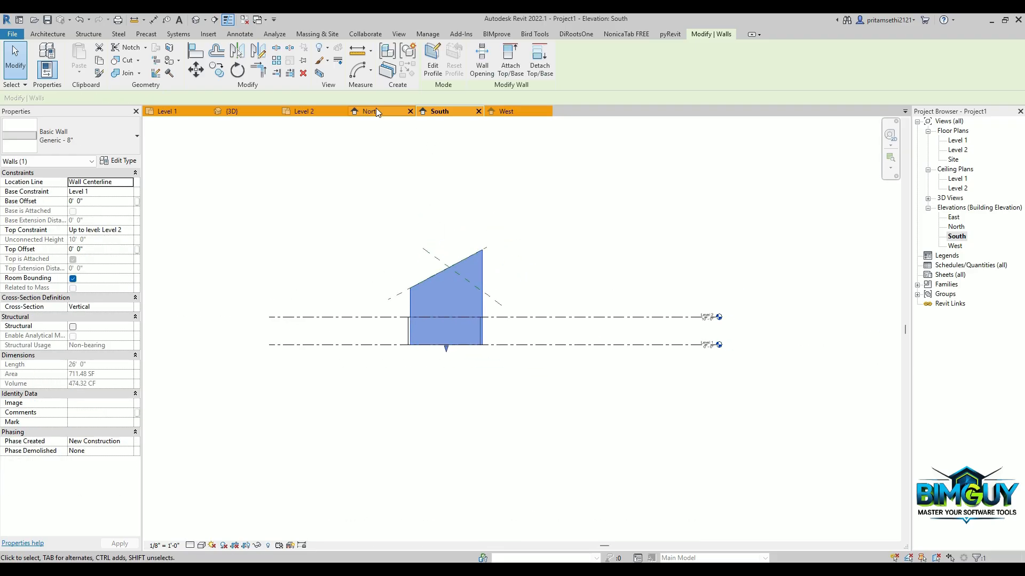
pyautogui.click(235, 111)
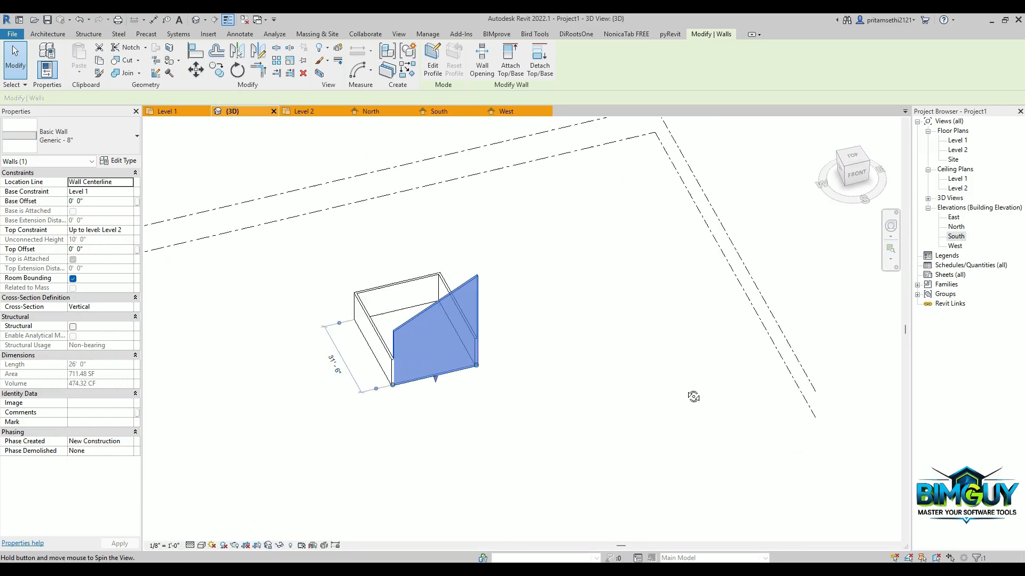
pyautogui.keyDown('shift'); pyautogui.moveTo(535, 382); pyautogui.dragTo(504, 373, button='middle'); pyautogui.keyUp('shift')
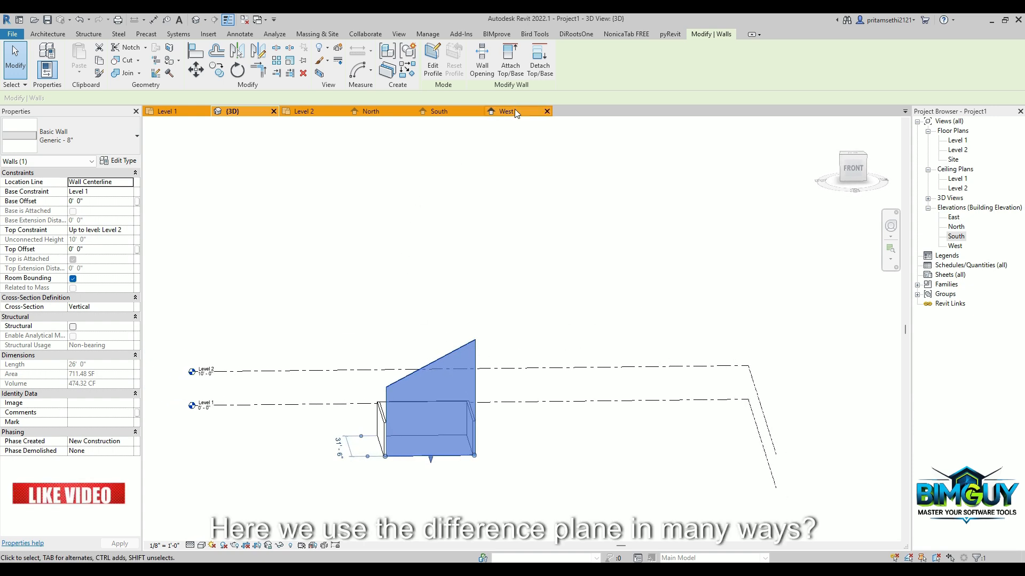
pyautogui.click(166, 111)
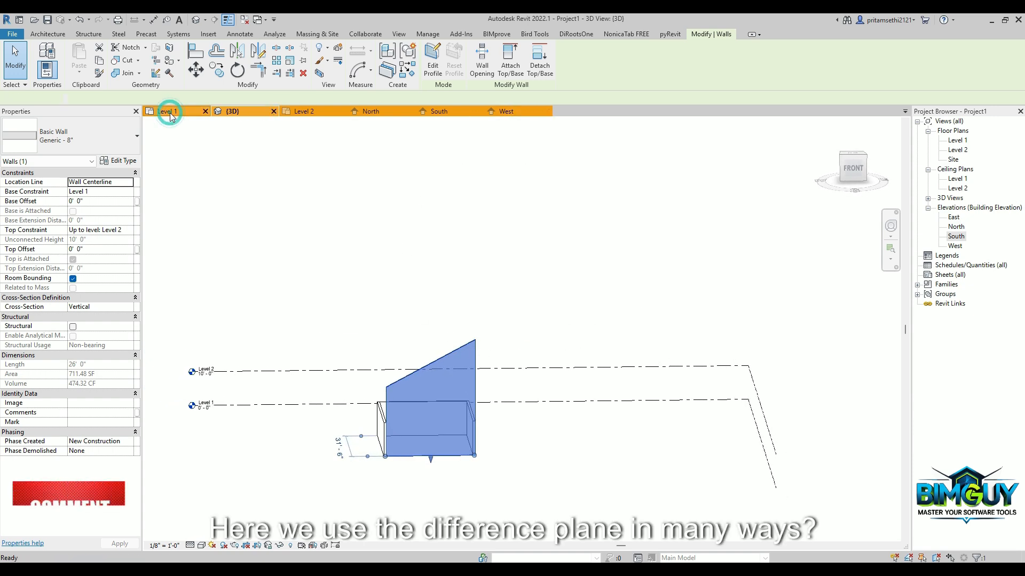
pyautogui.click(242, 111)
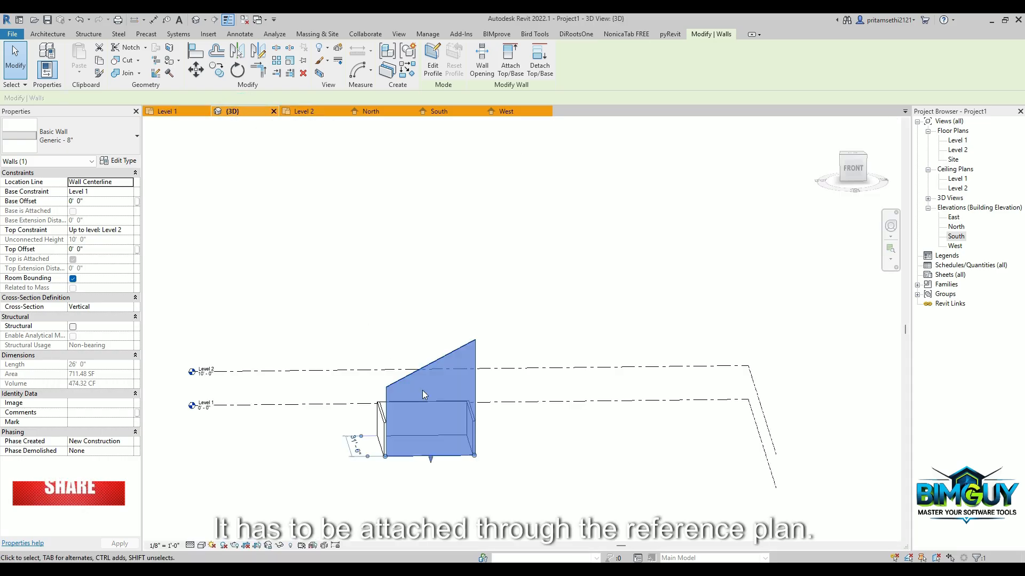
pyautogui.click(829, 199)
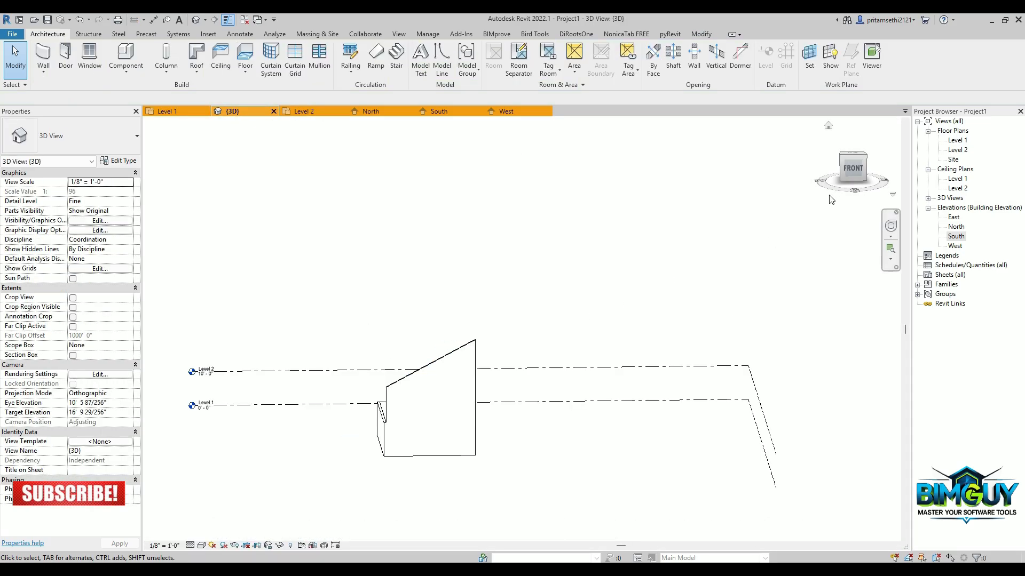
pyautogui.click(856, 168)
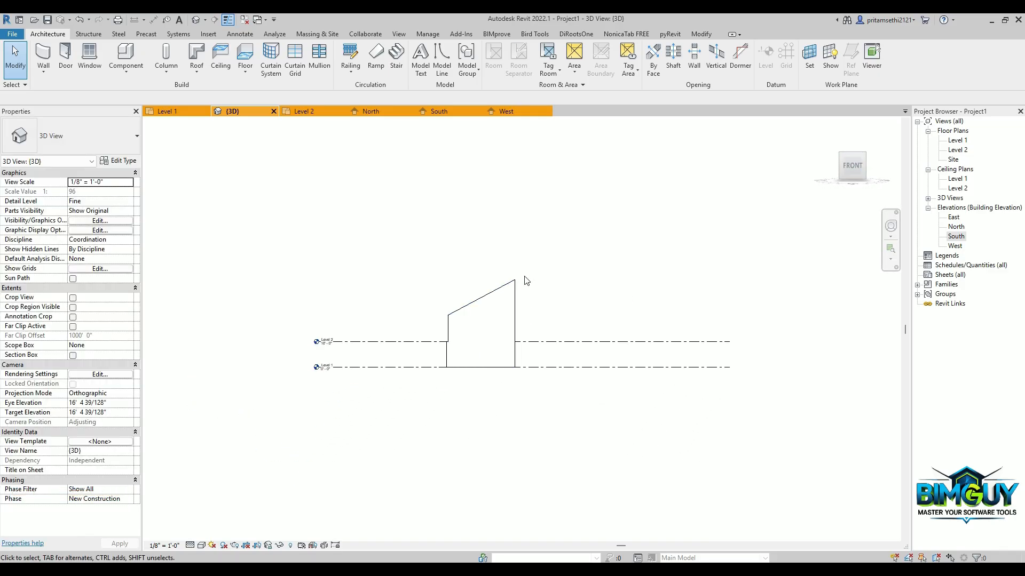
pyautogui.scroll(3, 497, 288)
pyautogui.click(464, 309)
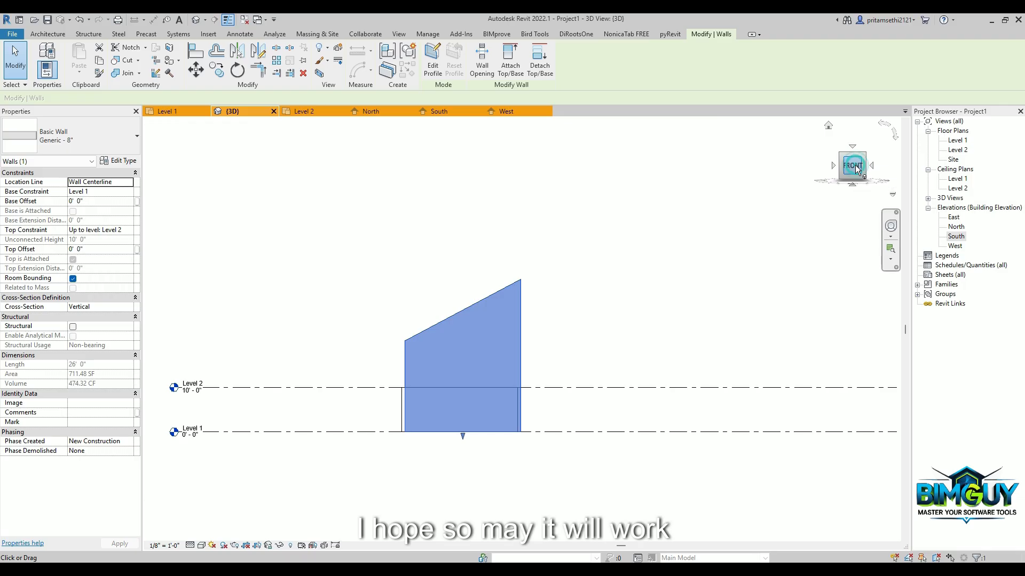
pyautogui.scroll(3, 542, 290)
pyautogui.scroll(-5, 539, 293)
pyautogui.press('Escape')
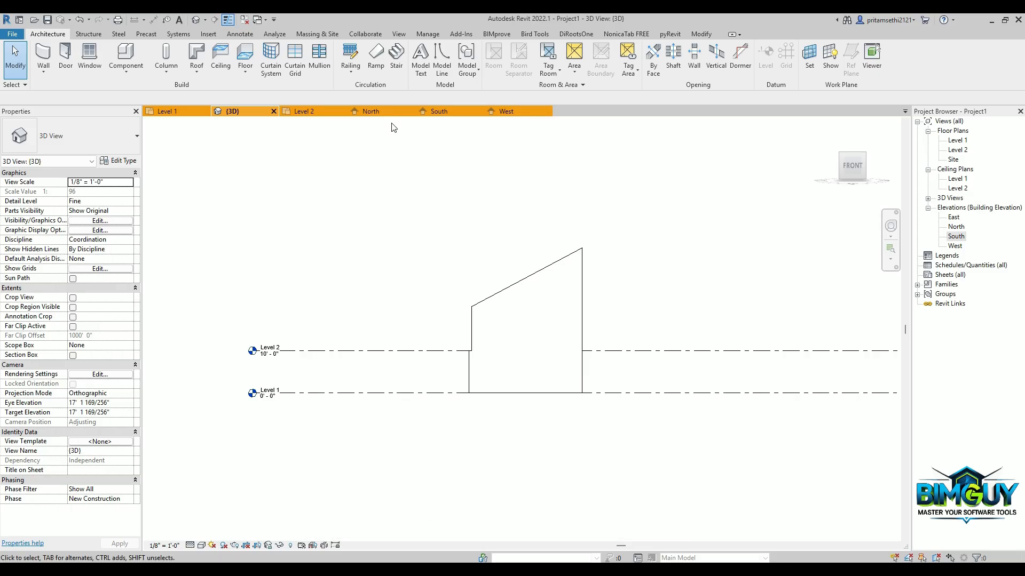
# Step: In the North elevation, draw a horizontal reference plane above the walls and a slightly sloping one below its right end
pyautogui.click(376, 114)
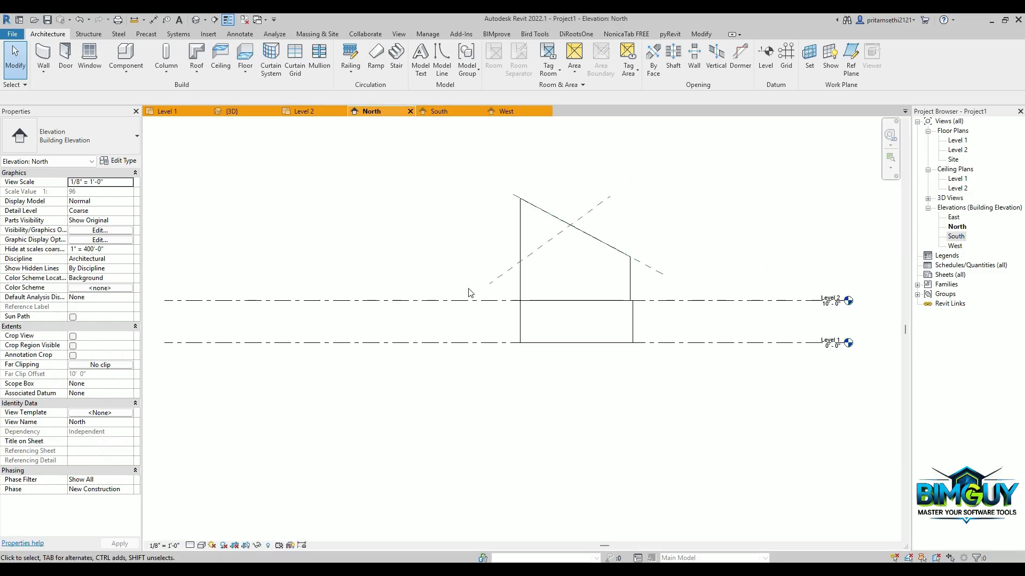
pyautogui.press('r')
pyautogui.press('p')
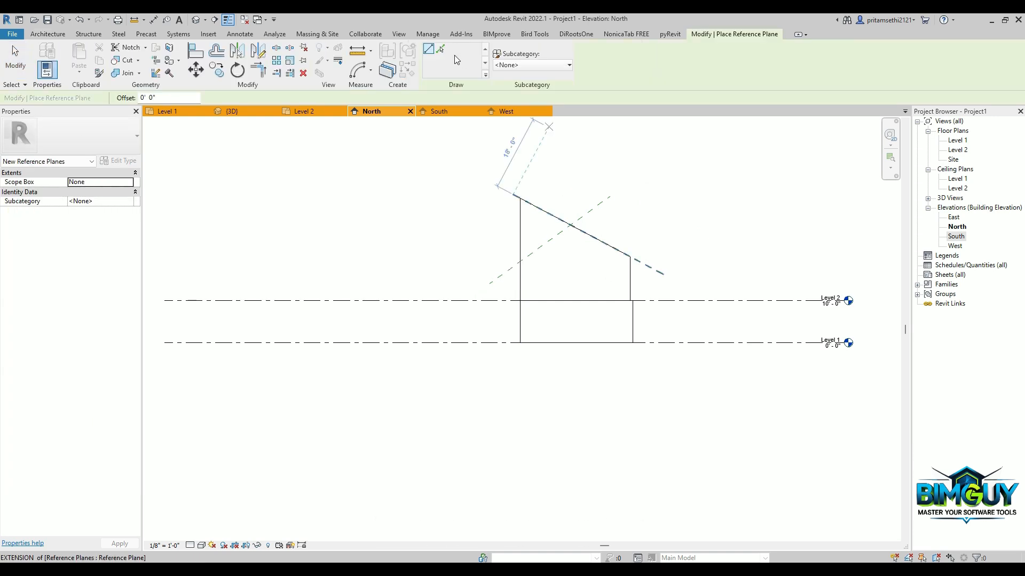
pyautogui.click(440, 50)
pyautogui.click(428, 52)
pyautogui.click(555, 195)
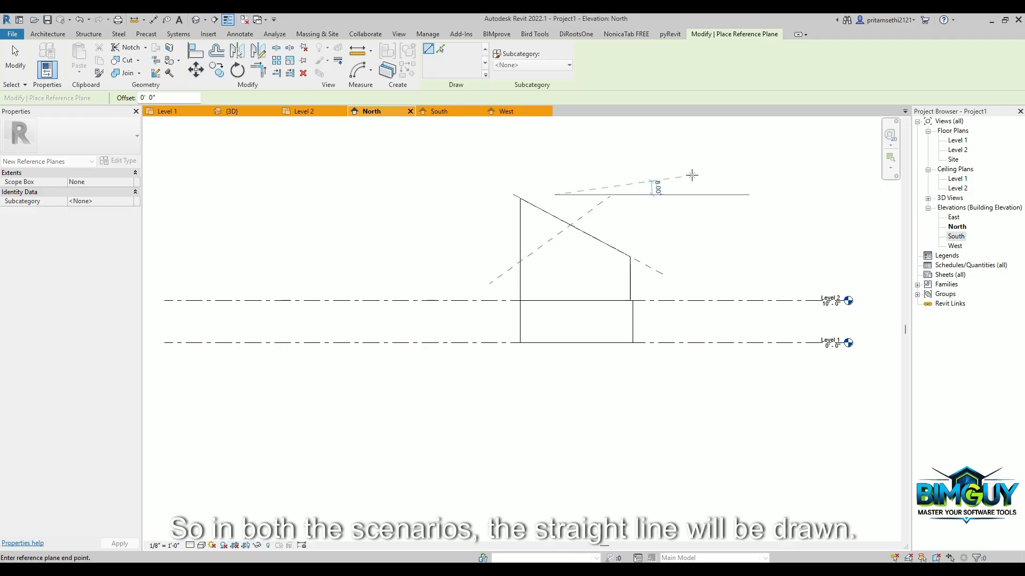
pyautogui.click(694, 194)
pyautogui.click(726, 229)
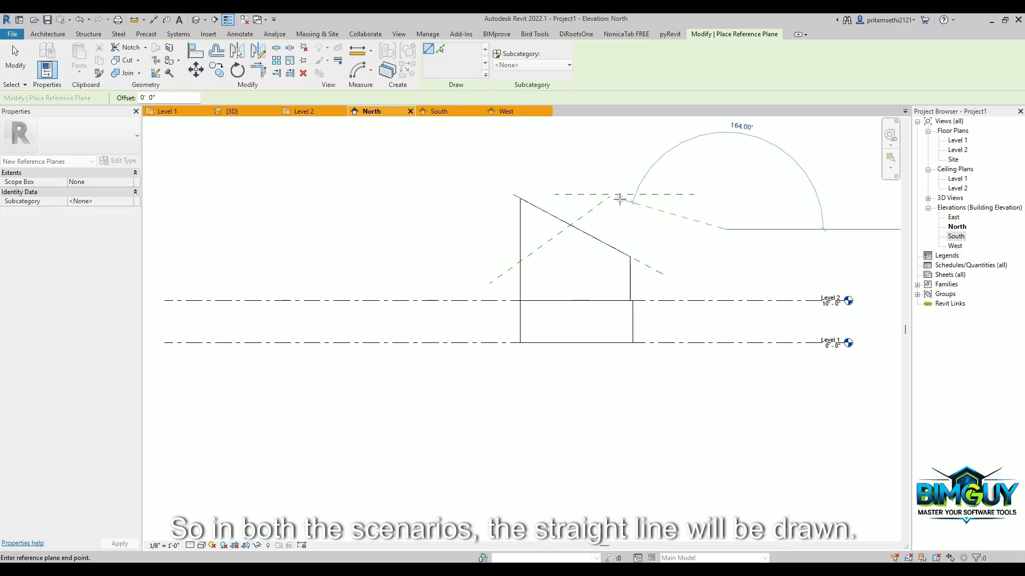
pyautogui.click(622, 211)
pyautogui.press('Escape')
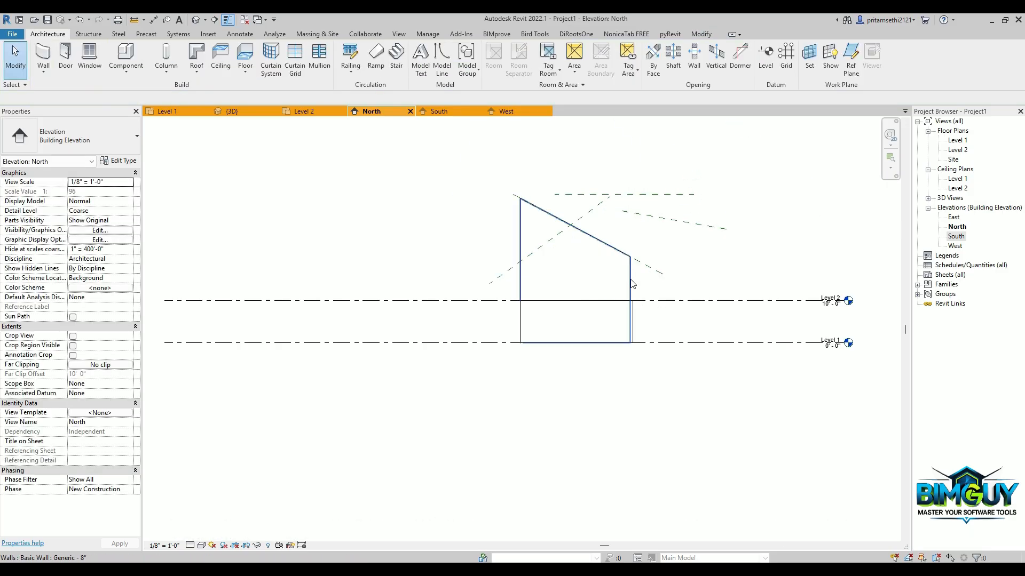
# Step: Open the profile sketch of the sloped wall for editing and select its straight top line
pyautogui.click(631, 279)
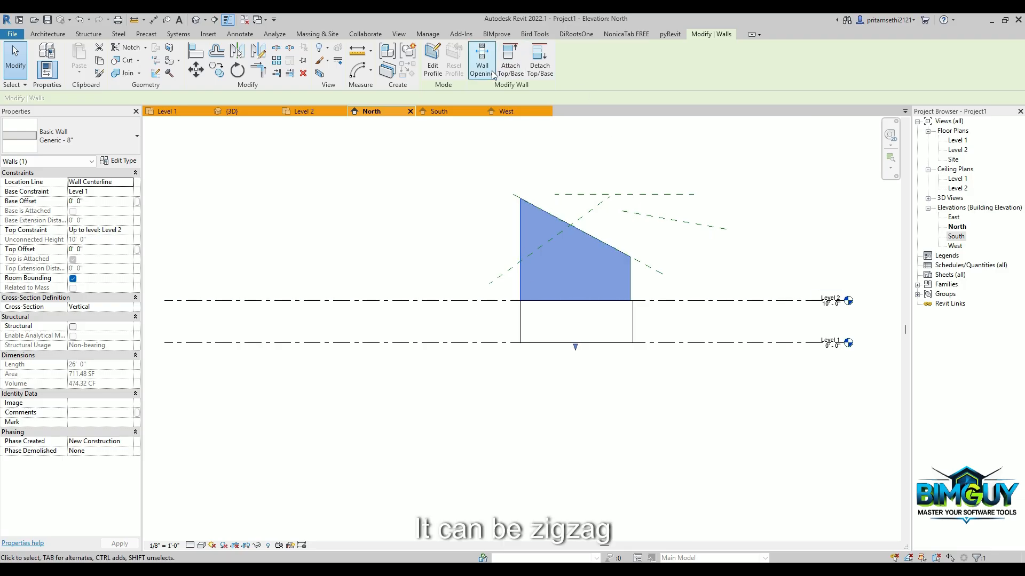
pyautogui.click(425, 70)
pyautogui.click(580, 301)
pyautogui.scroll(2, 539, 238)
pyautogui.click(559, 335)
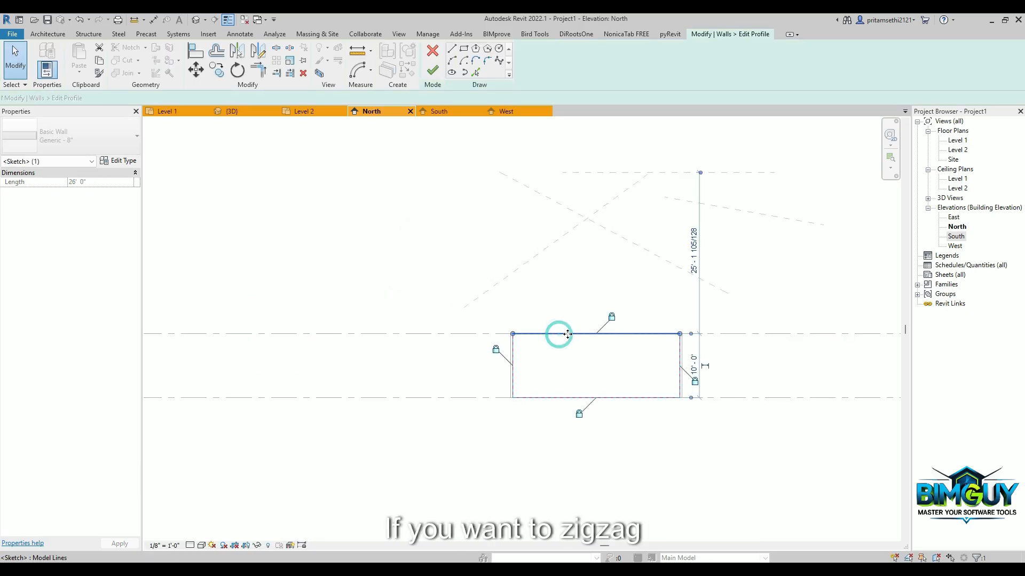
# Step: Draw three adjoining semicircular arcs along the profile's top line, the first two with a radius of about 4'-3"
pyautogui.click(452, 62)
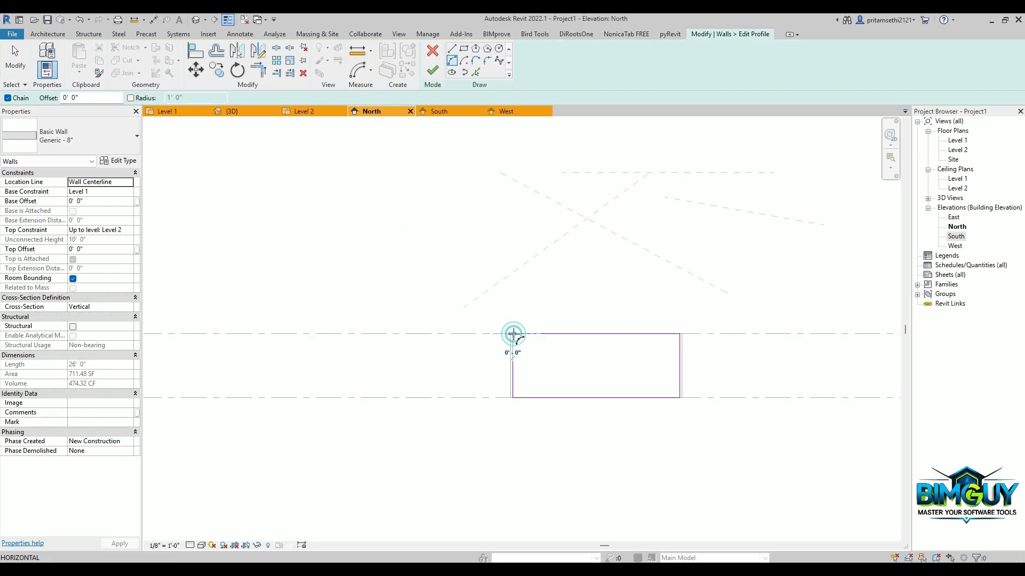
pyautogui.click(567, 334)
pyautogui.click(567, 332)
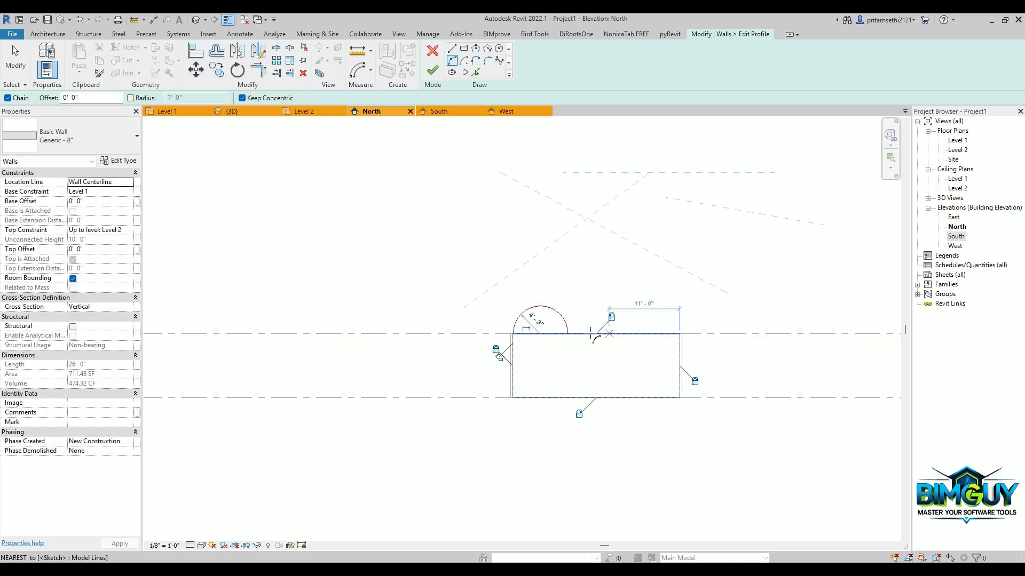
pyautogui.click(621, 335)
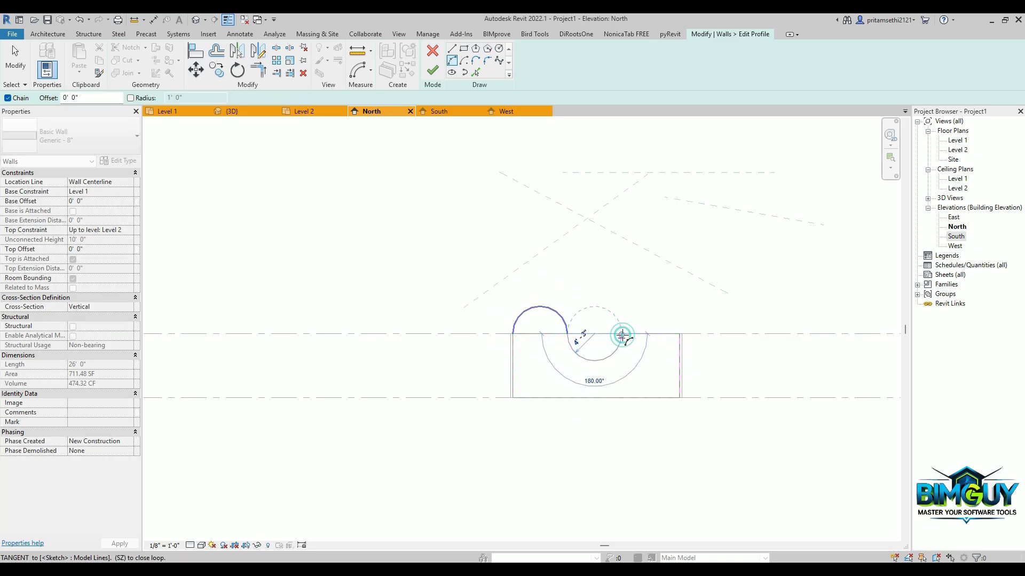
pyautogui.click(596, 306)
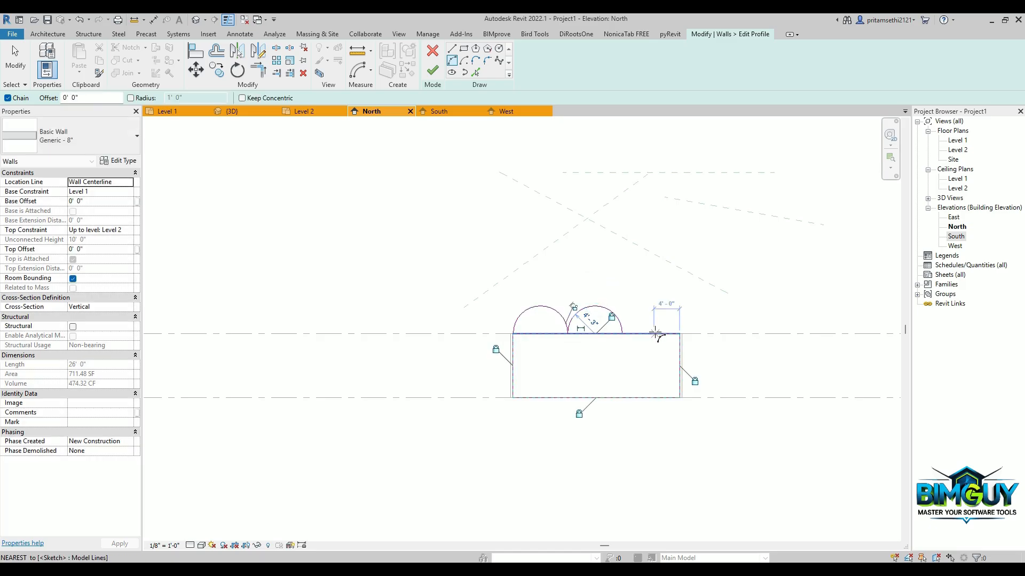
pyautogui.click(621, 334)
pyautogui.click(674, 334)
pyautogui.click(642, 310)
pyautogui.press('Escape')
pyautogui.press('Escape')
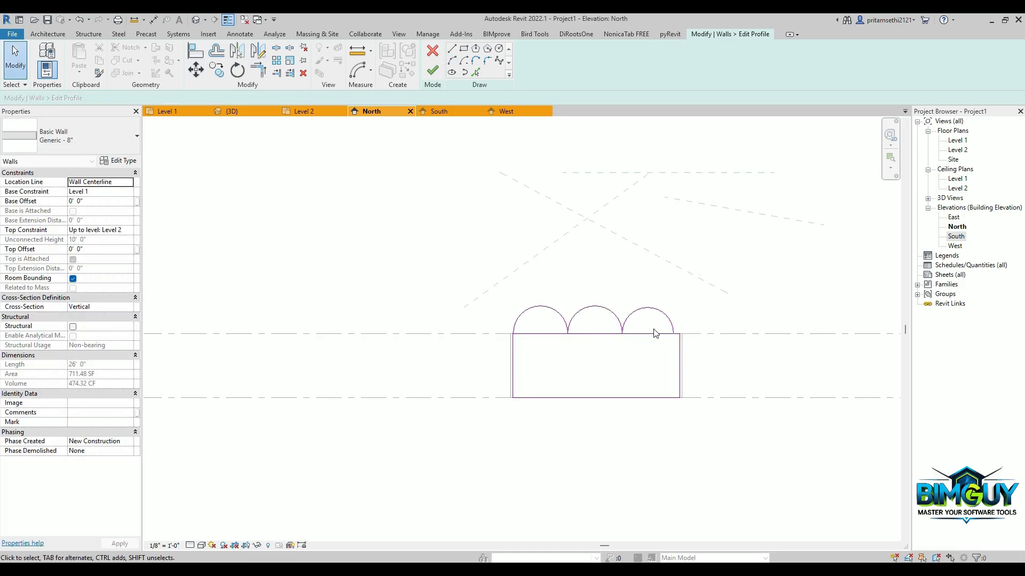
# Step: Trim the profile's top line against the arcs, then finish the wall profile by unjoining the conflicting elements
pyautogui.click(645, 334)
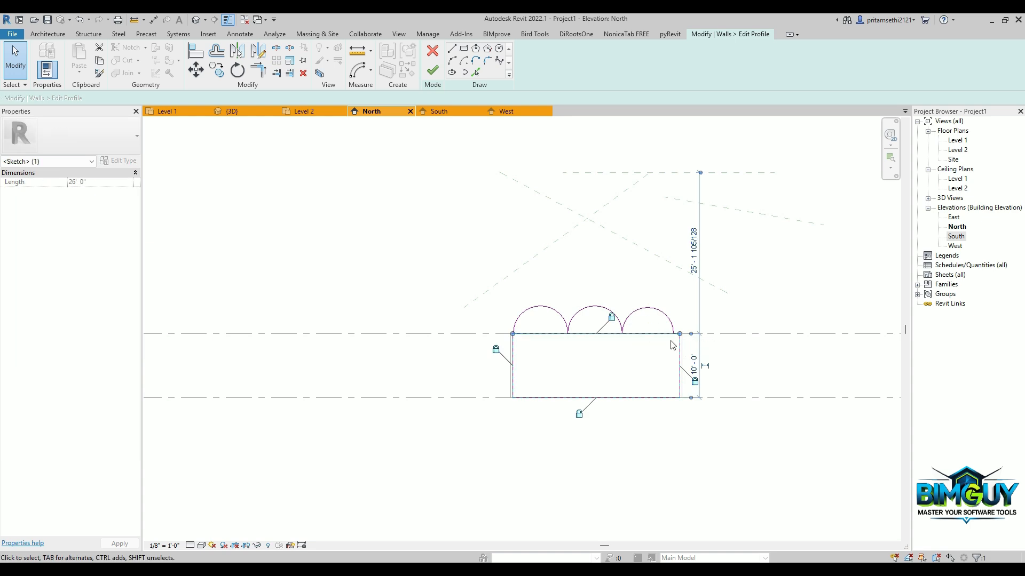
pyautogui.press('t')
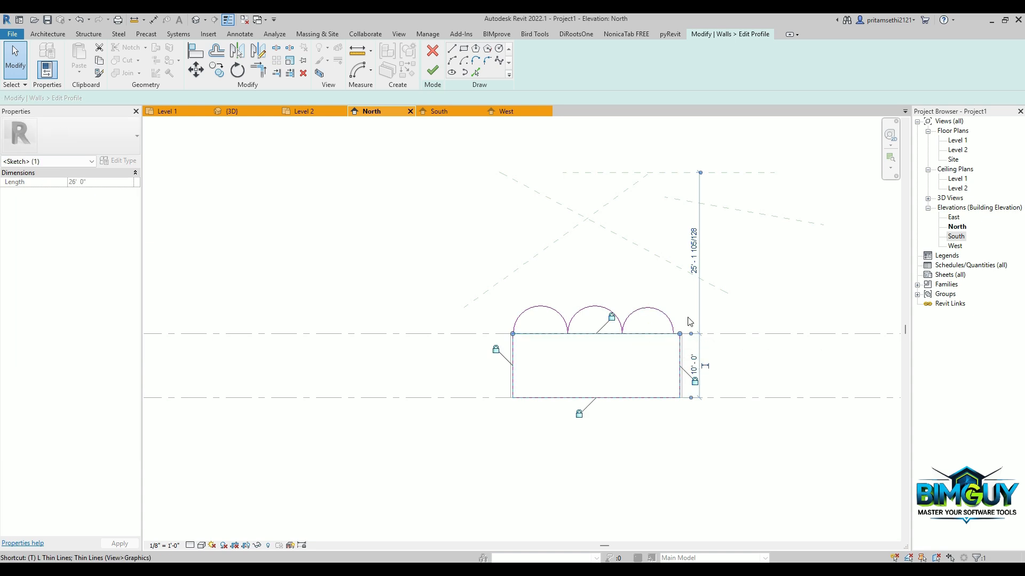
pyautogui.press('r')
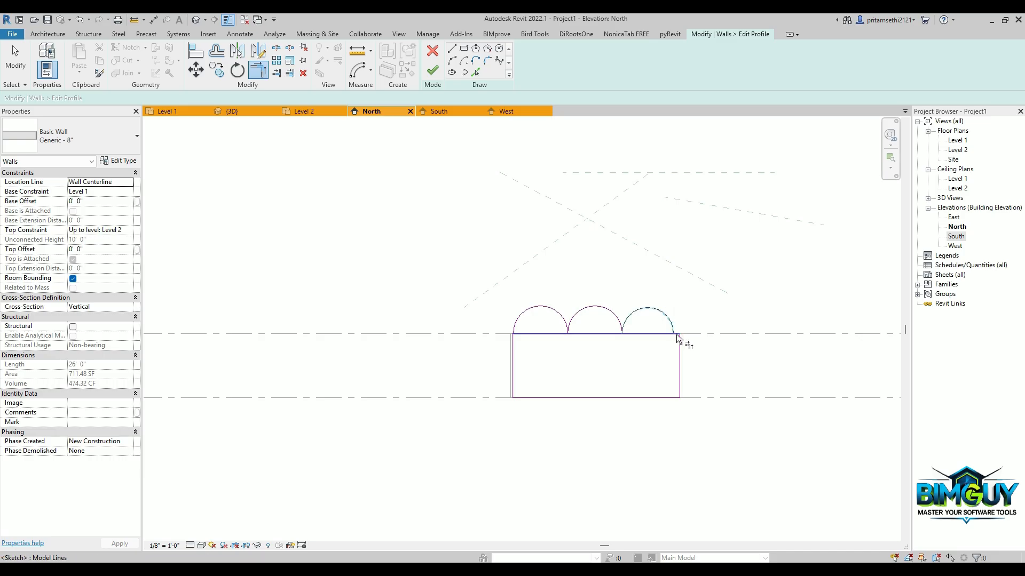
pyautogui.click(676, 336)
pyautogui.click(826, 550)
pyautogui.scroll(2, 518, 350)
pyautogui.click(427, 68)
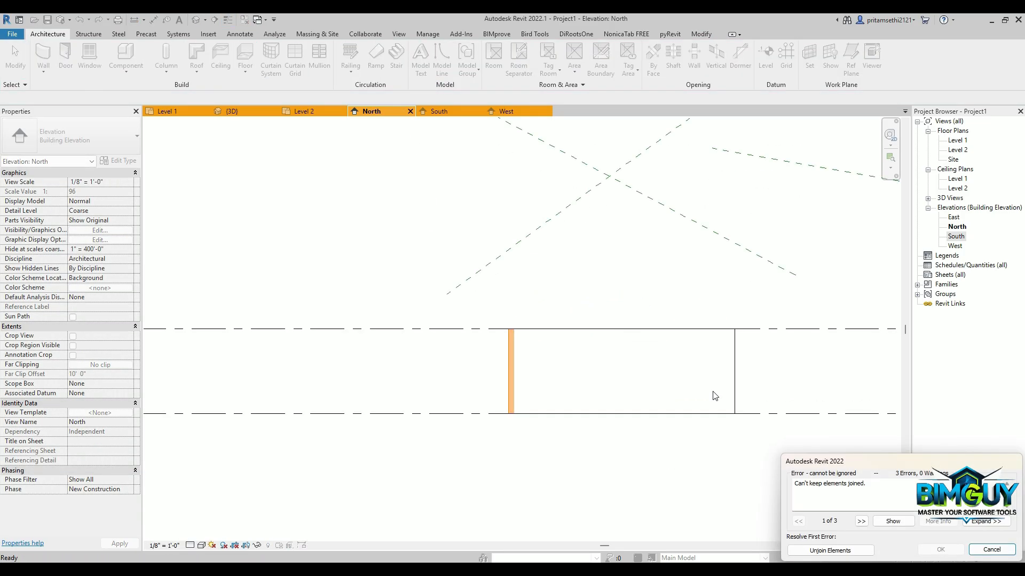
pyautogui.click(830, 551)
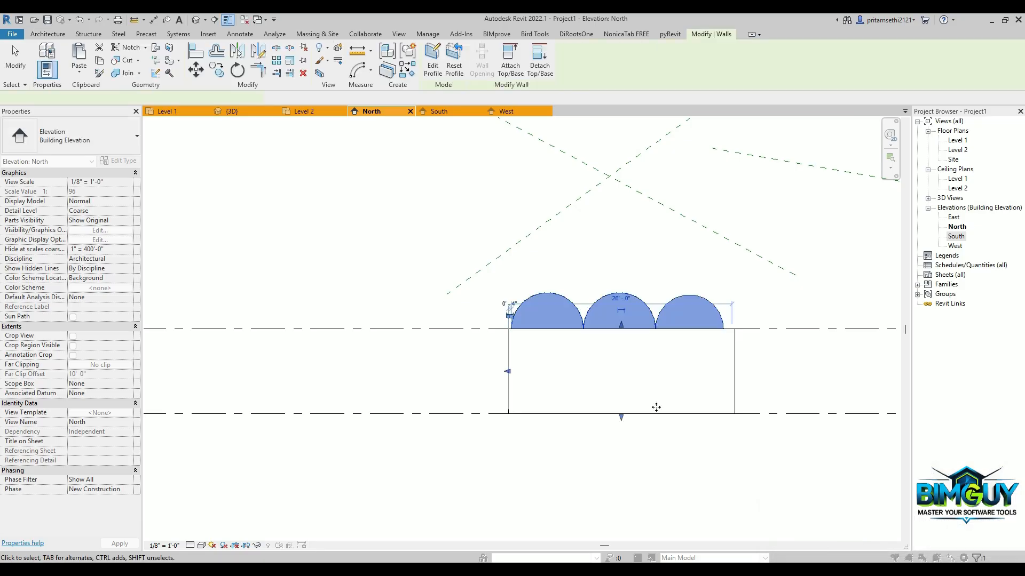
# Step: Examine the wall with the three arcs along its top in the 3D view, at an angle and from the front
pyautogui.scroll(-3, 646, 427)
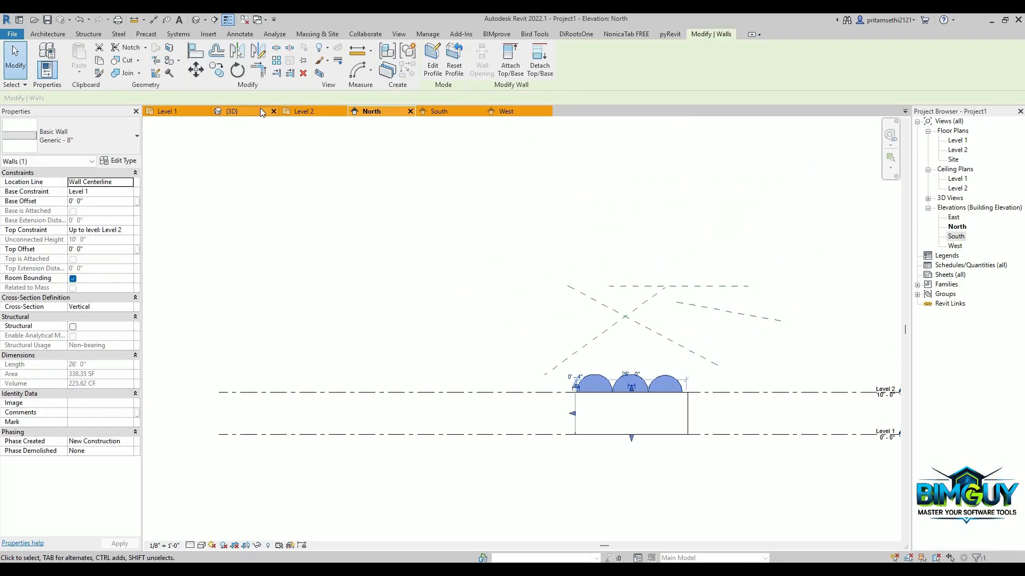
pyautogui.click(246, 112)
pyautogui.keyDown('shift'); pyautogui.moveTo(601, 419); pyautogui.dragTo(579, 454, button='middle'); pyautogui.keyUp('shift')
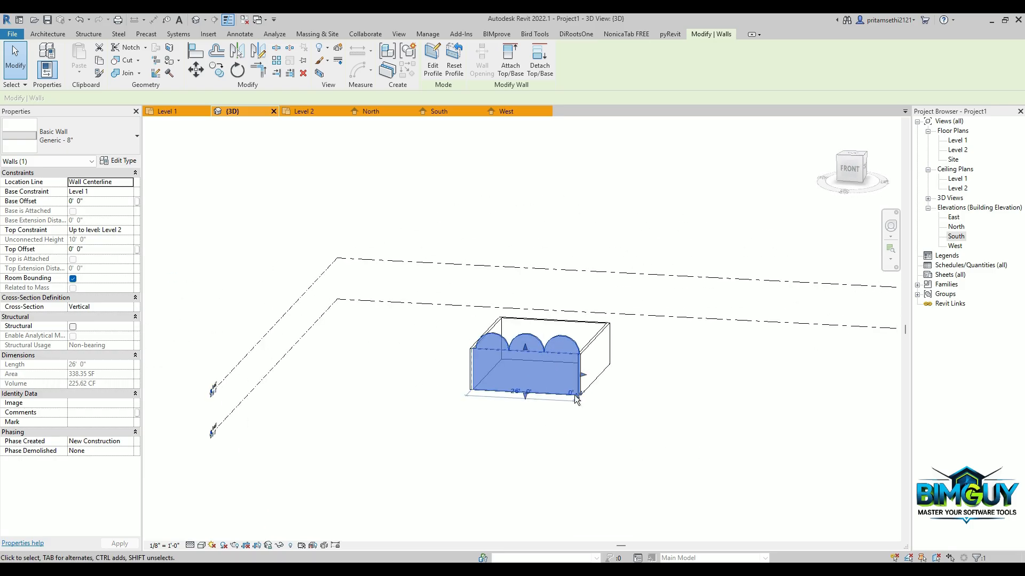
pyautogui.click(853, 170)
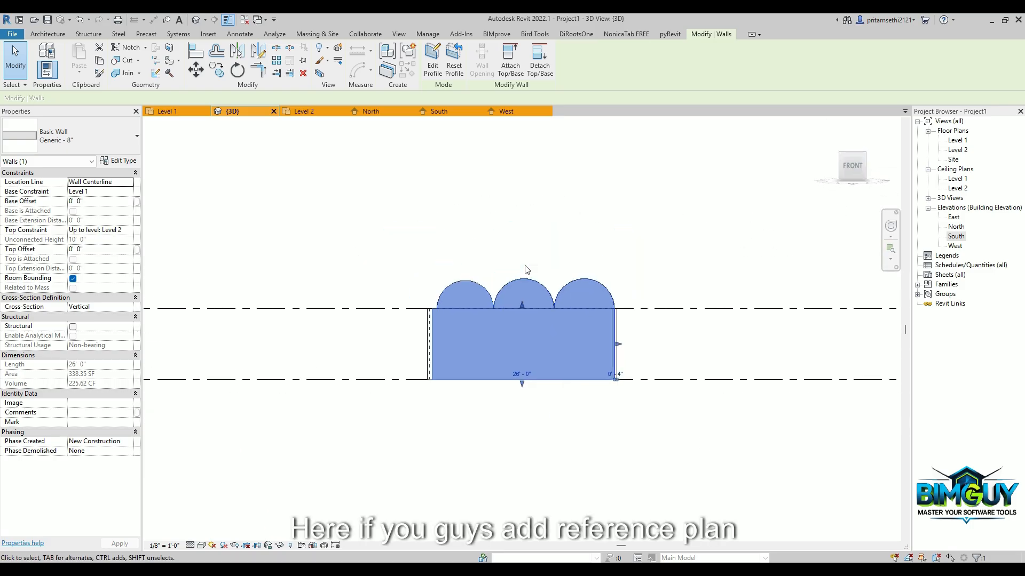
# Step: Inspect the reference planes above the arched wall in the South elevation
pyautogui.click(437, 112)
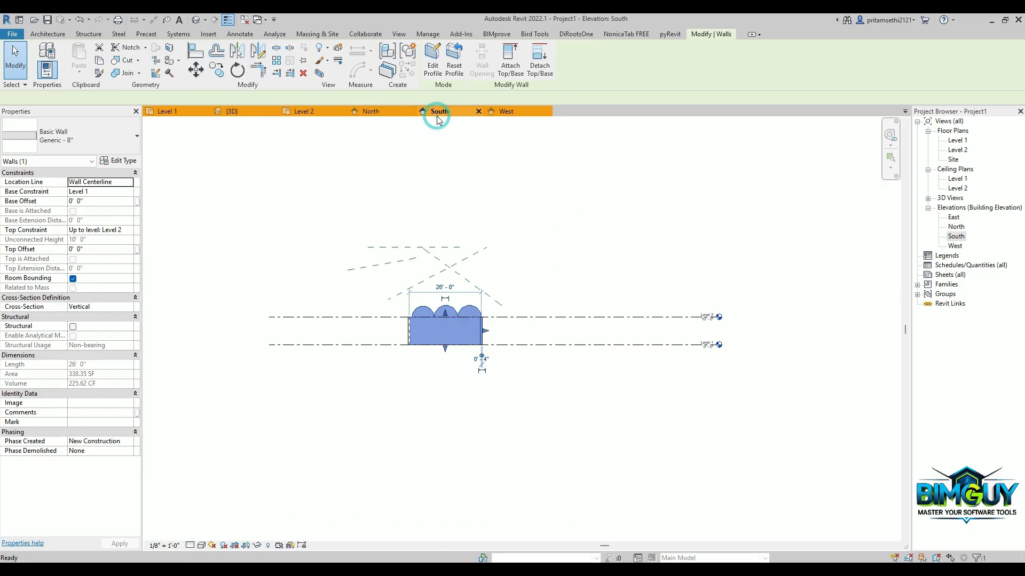
pyautogui.scroll(2, 459, 294)
pyautogui.click(450, 286)
pyautogui.click(434, 260)
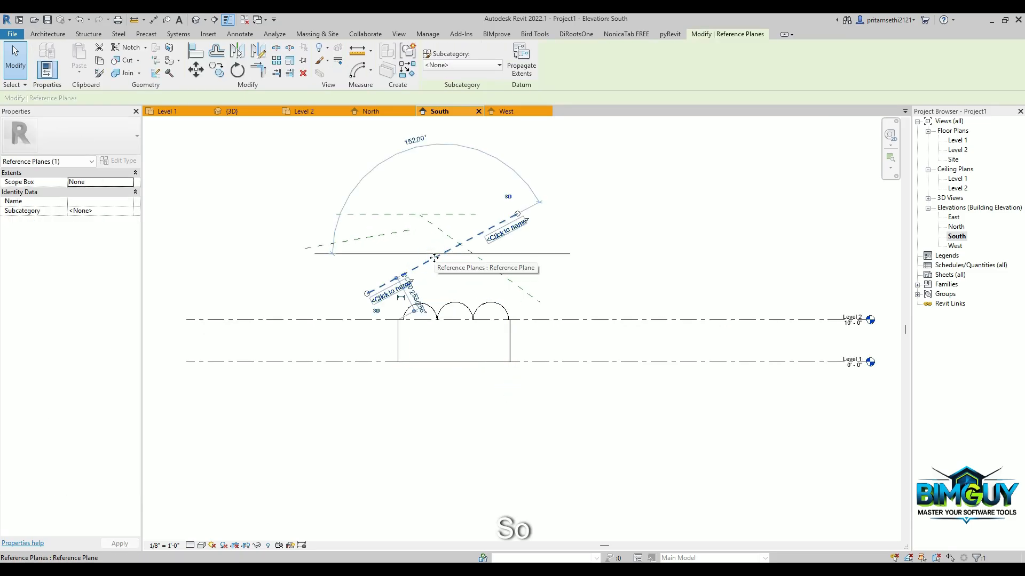
pyautogui.press('r')
pyautogui.press('p')
pyautogui.click(441, 49)
pyautogui.scroll(3, 422, 310)
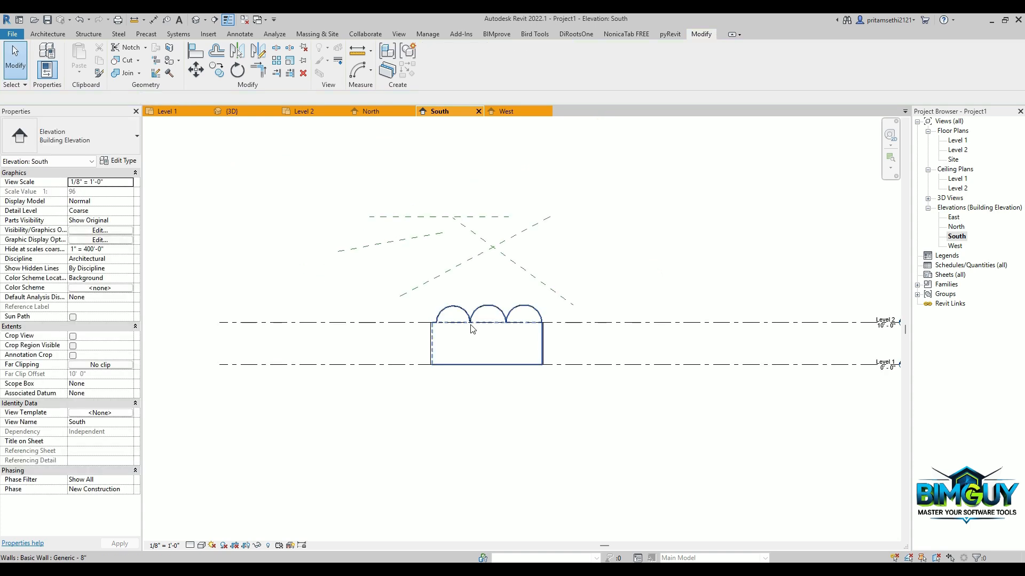
pyautogui.scroll(1, 469, 323)
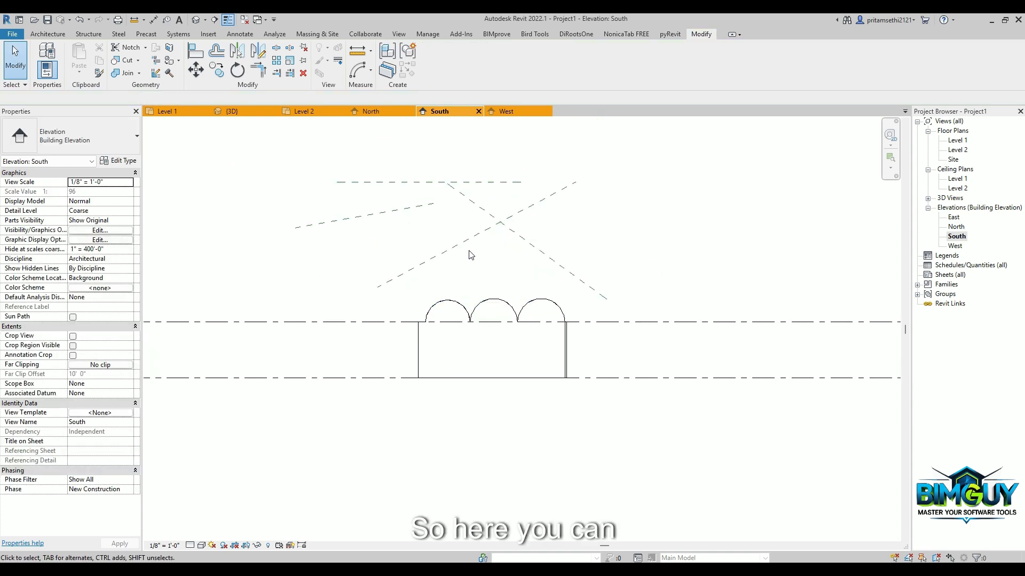
# Step: Delete the arched wall and all reference planes except the sloped one that rises to the right
pyautogui.click(468, 241)
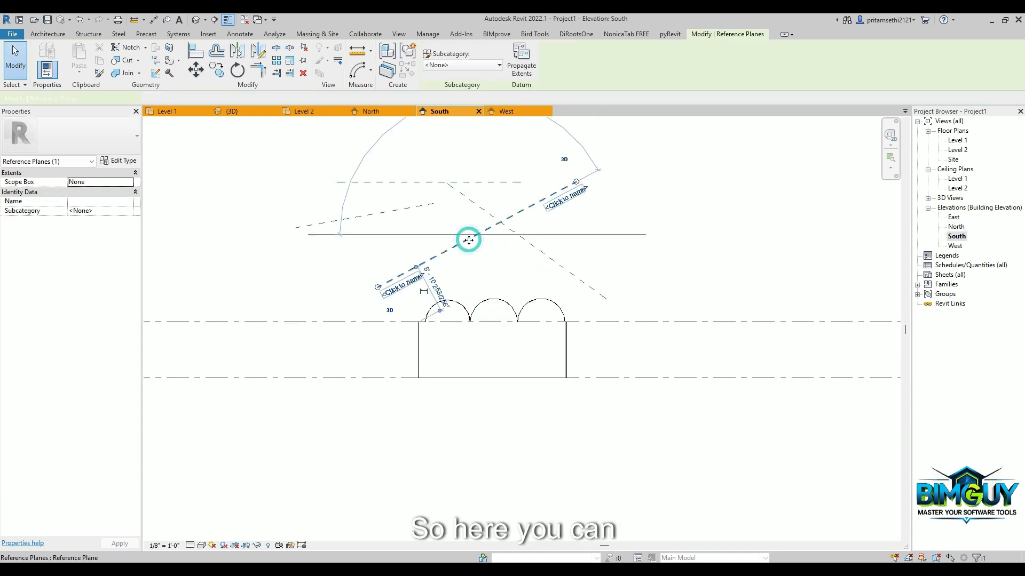
pyautogui.click(430, 207)
pyautogui.press('Delete')
pyautogui.click(476, 207)
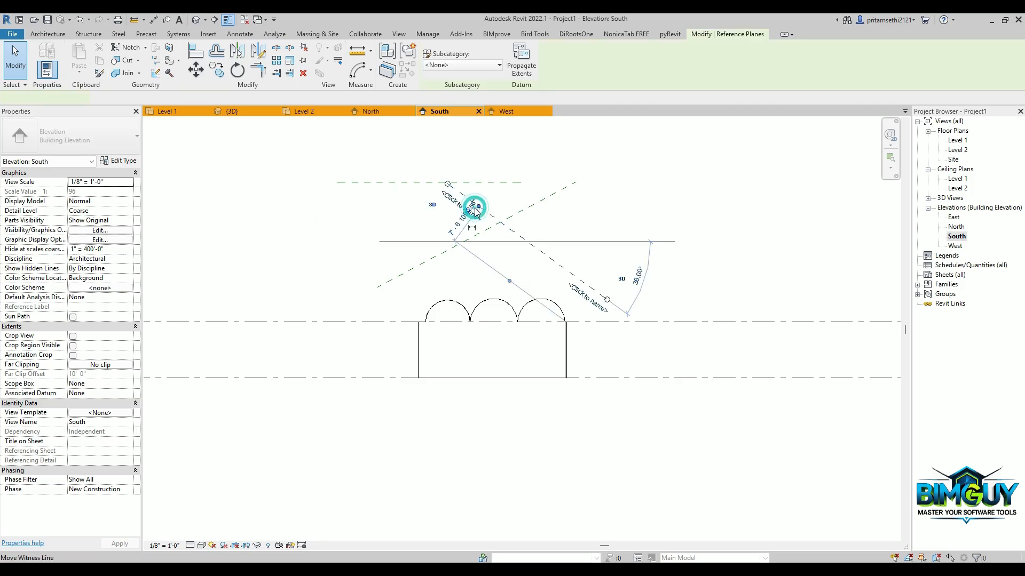
pyautogui.press('Delete')
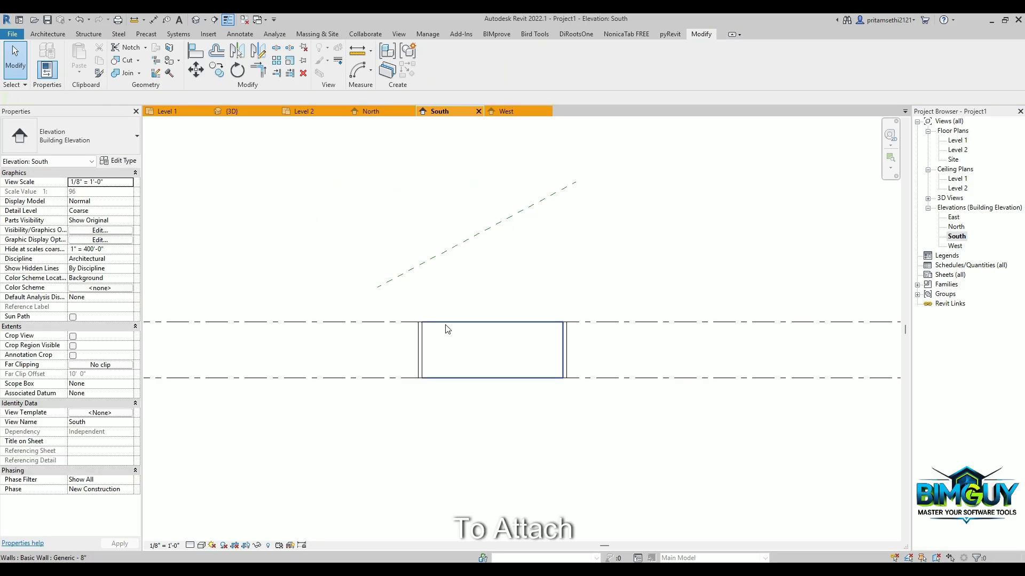
# Step: In the Level 1 plan, place a 24" x 24" architectural column near the open end, about 12'-6" from the right wall and 29'-0" from the back wall
pyautogui.click(446, 329)
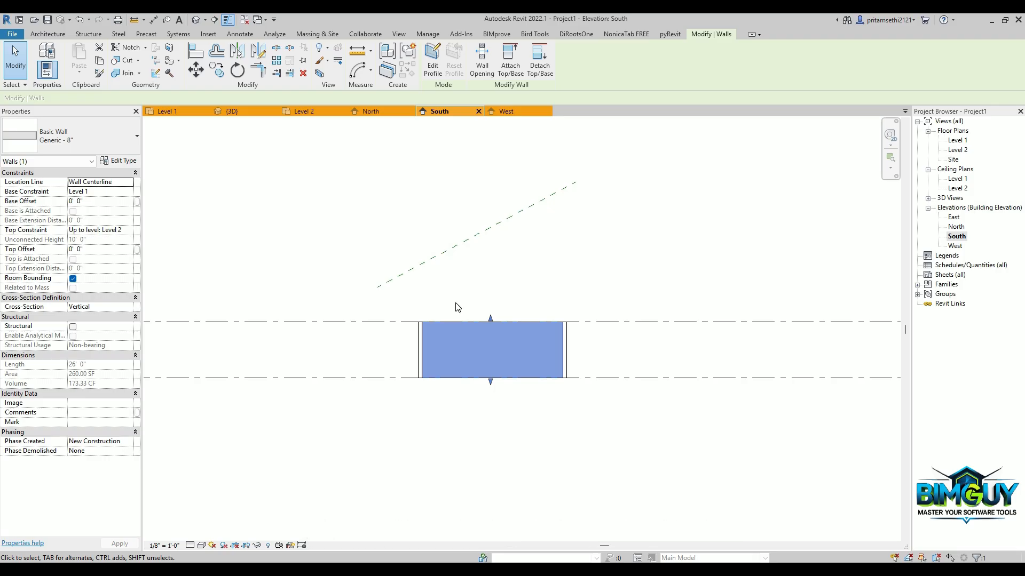
pyautogui.click(167, 111)
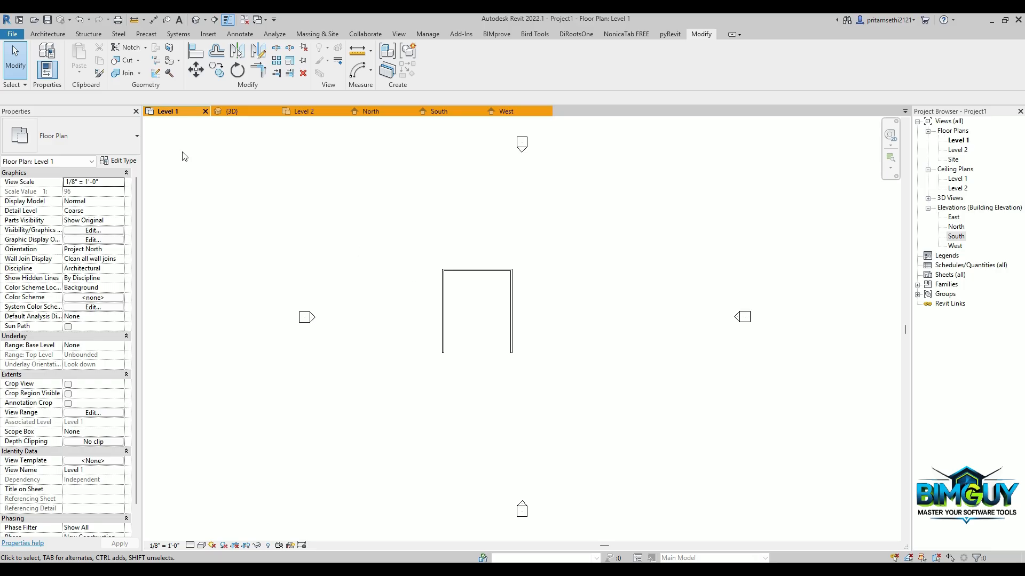
pyautogui.click(49, 34)
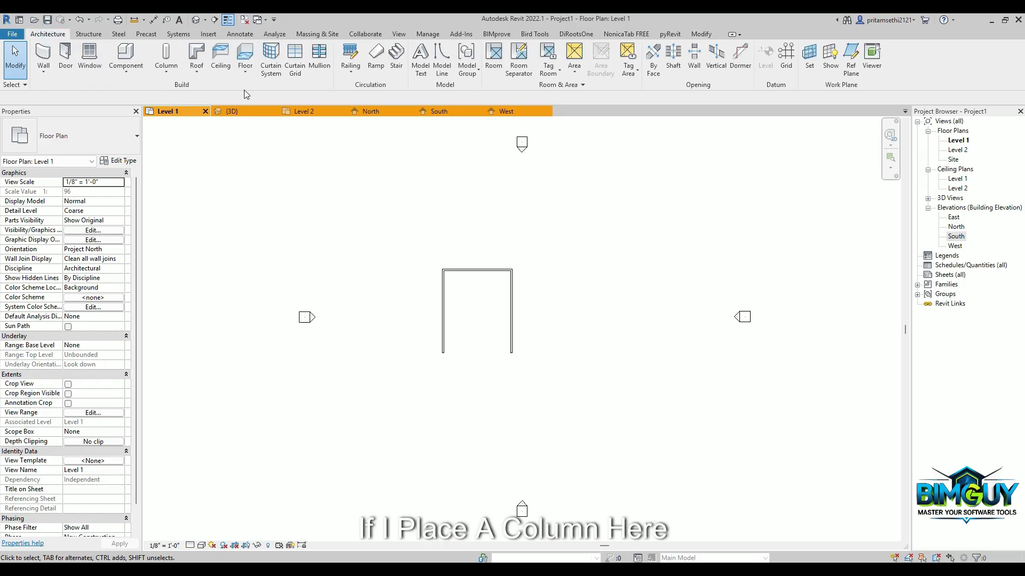
pyautogui.click(167, 80)
pyautogui.click(205, 110)
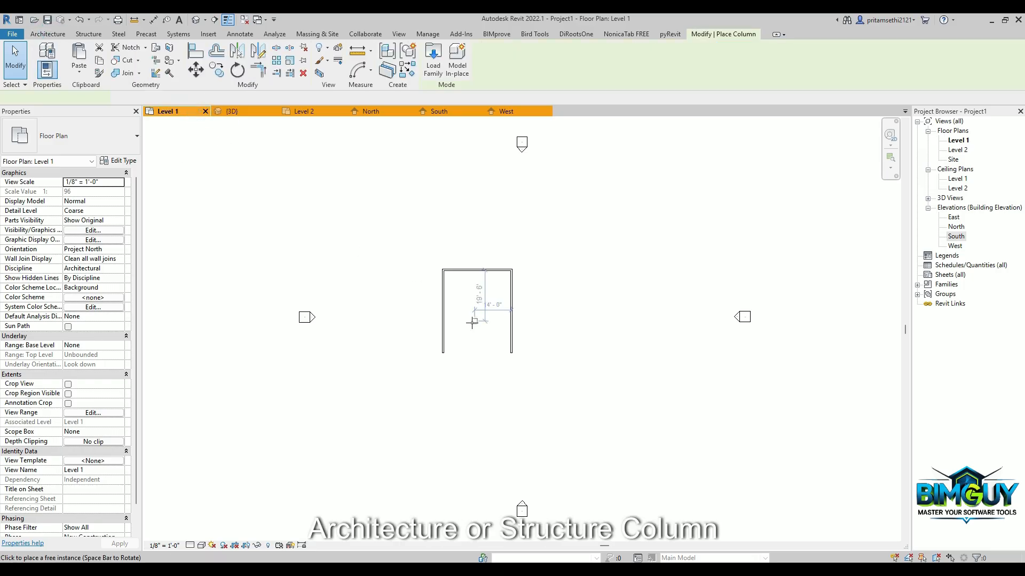
pyautogui.click(476, 346)
pyautogui.press('Escape')
# Step: Select the placed column and review its Attach Top/Base option
pyautogui.click(479, 346)
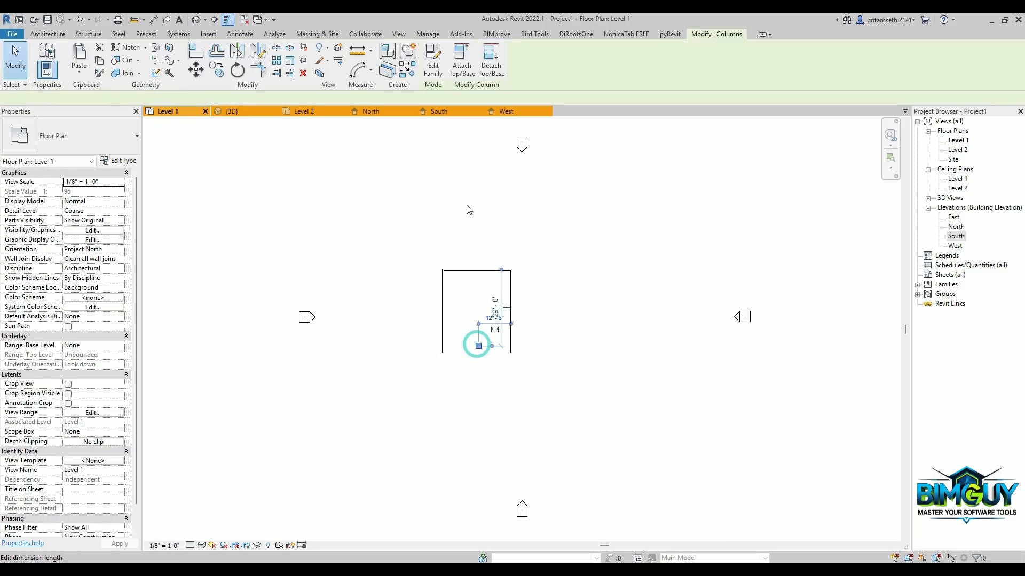
pyautogui.scroll(3, 481, 348)
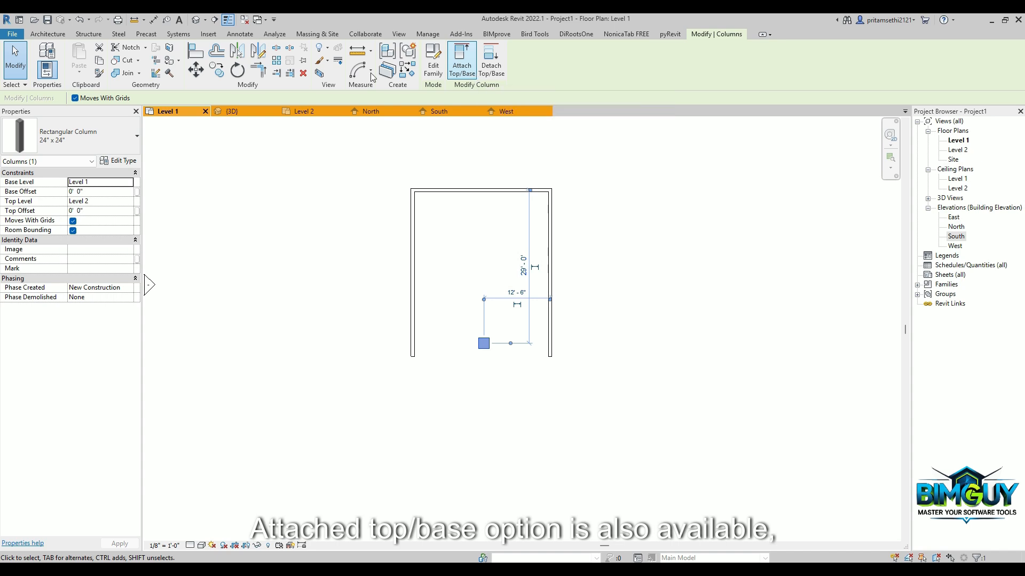
pyautogui.press('Escape')
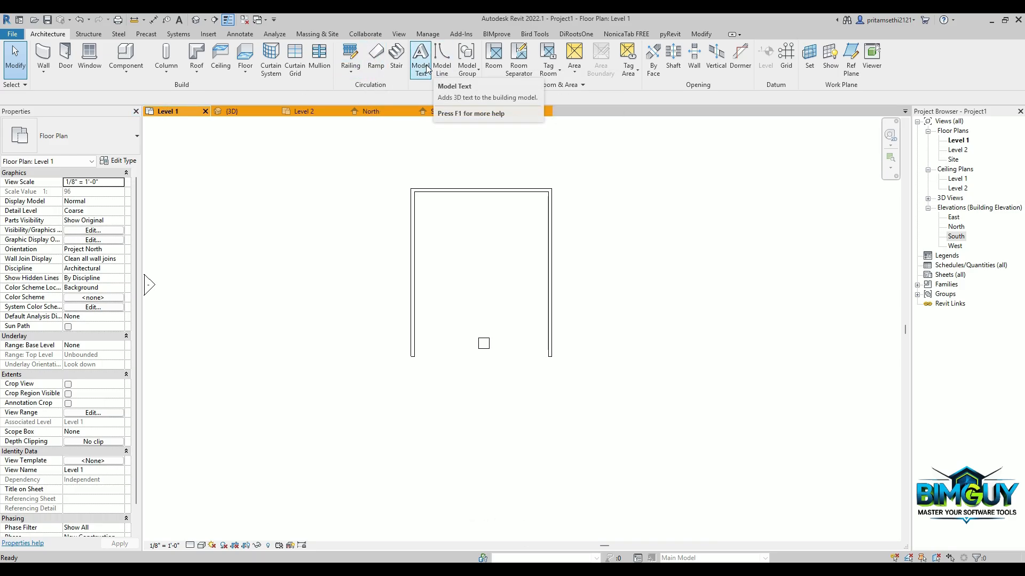
# Step: Place a horizontal W12X26 structural beam about 14'-6" long between the side walls in the Level 1 plan
pyautogui.click(85, 35)
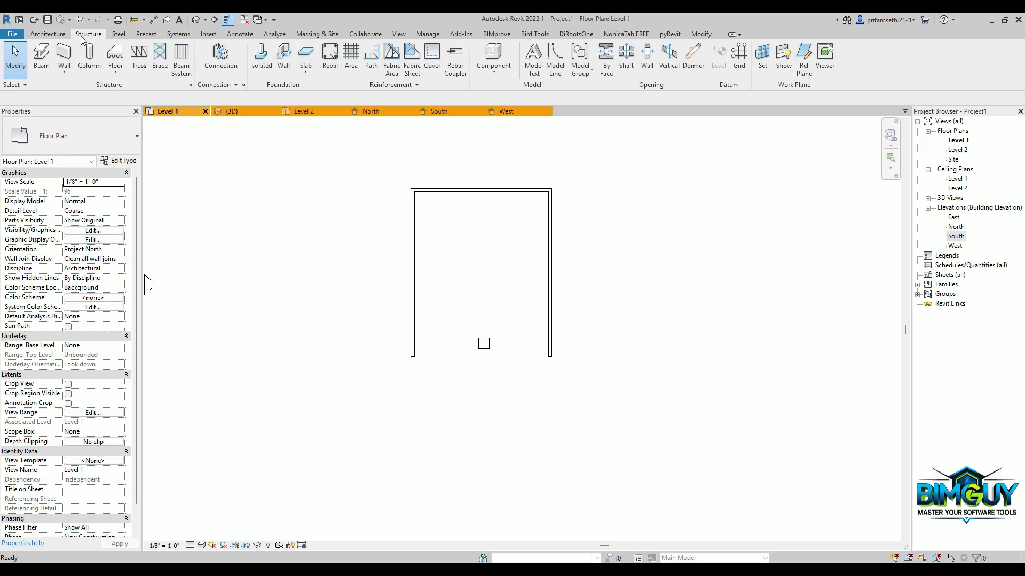
pyautogui.click(41, 56)
pyautogui.click(448, 274)
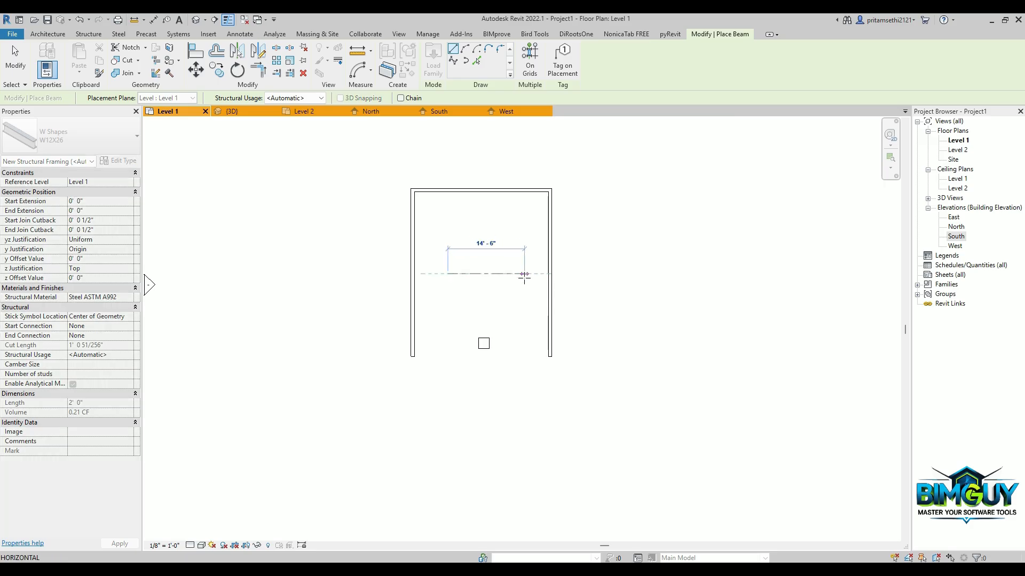
pyautogui.click(524, 279)
pyautogui.press('Escape')
pyautogui.press('Escape')
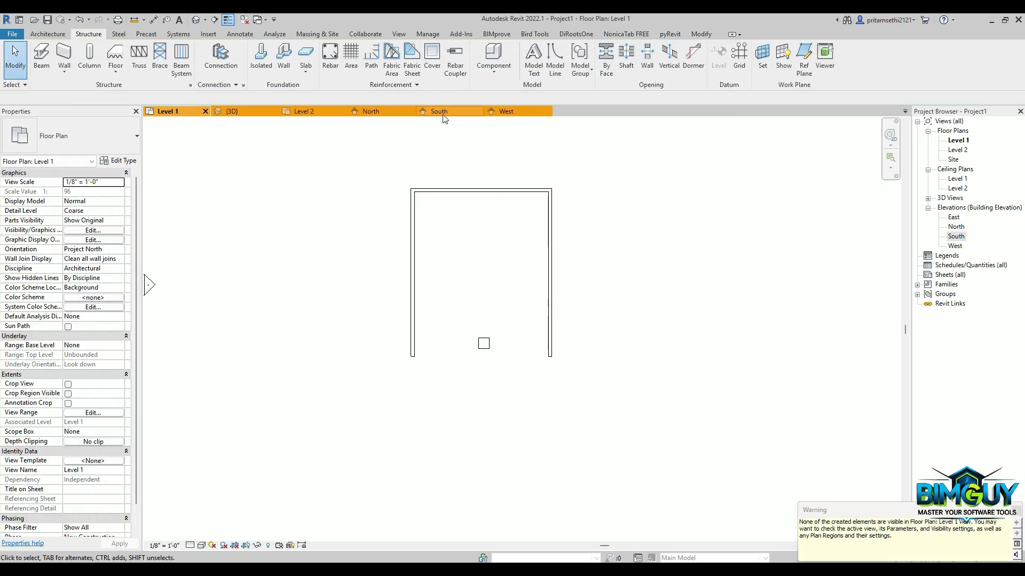
# Step: Select the beam in the South elevation and set the view's detail level to Fine
pyautogui.click(439, 112)
pyautogui.click(496, 380)
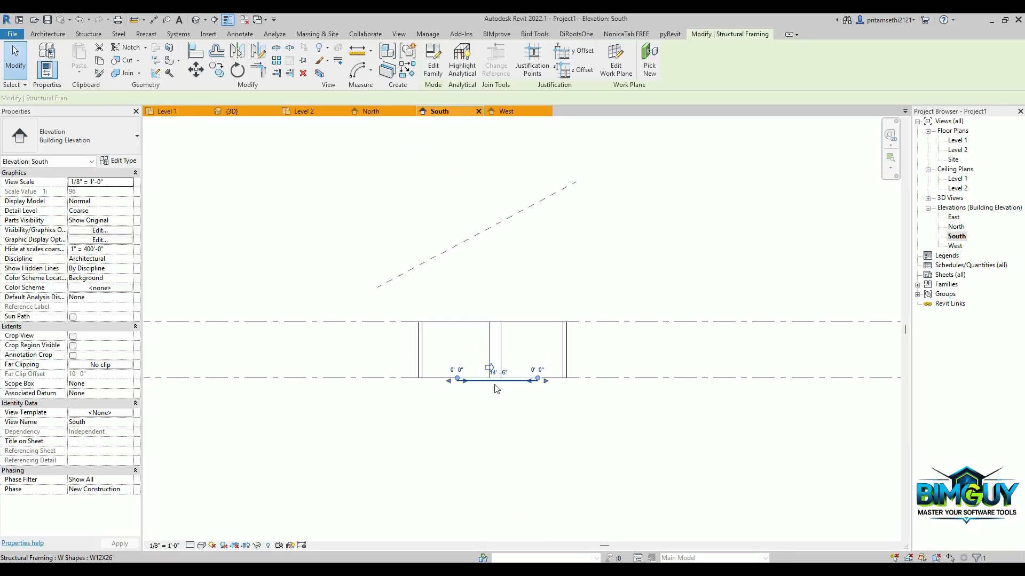
pyautogui.click(190, 546)
pyautogui.click(206, 534)
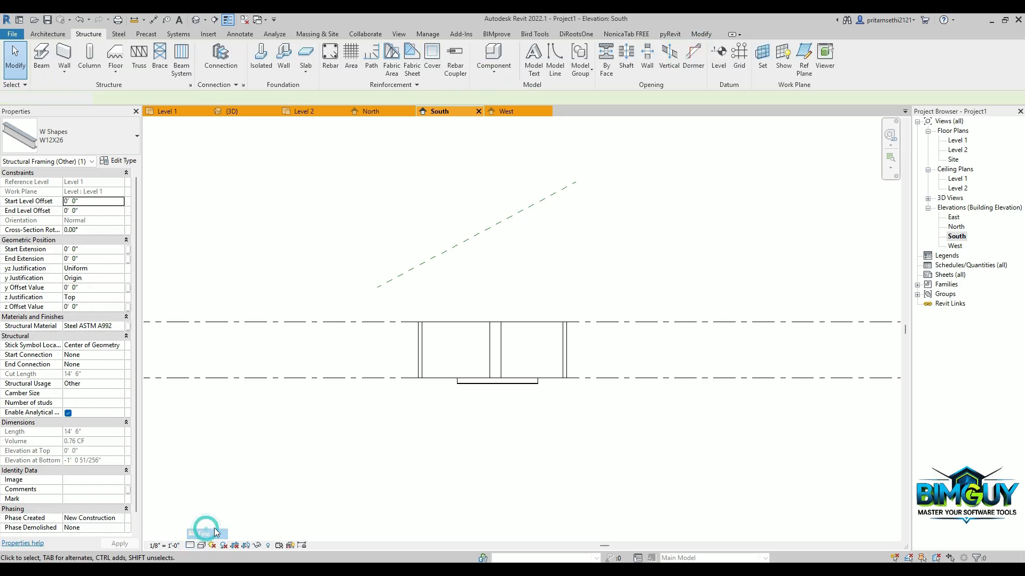
# Step: Compare the modify options offered for the beam in the South elevation with those for the column in the Level 1 plan
pyautogui.click(521, 381)
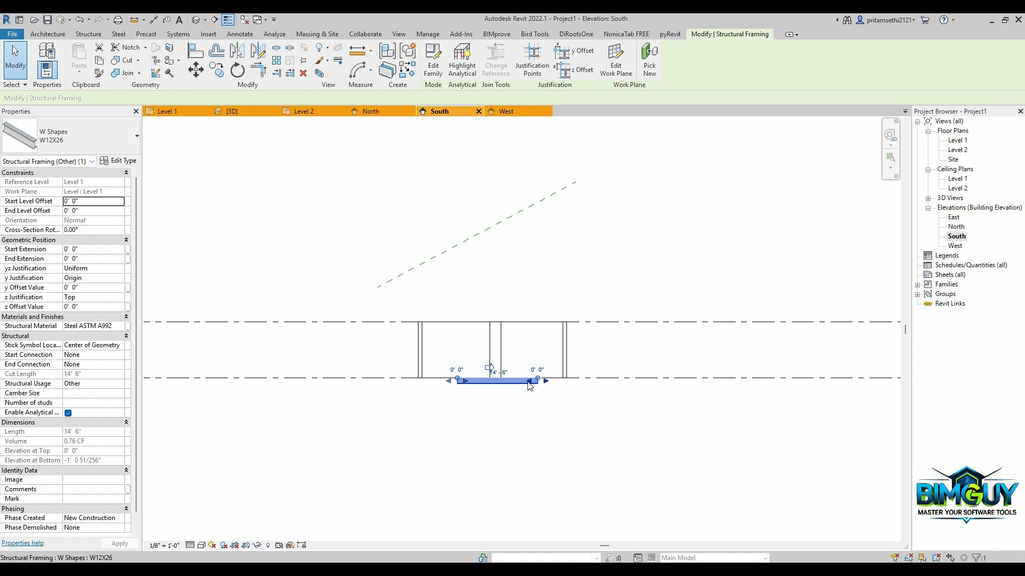
pyautogui.click(453, 265)
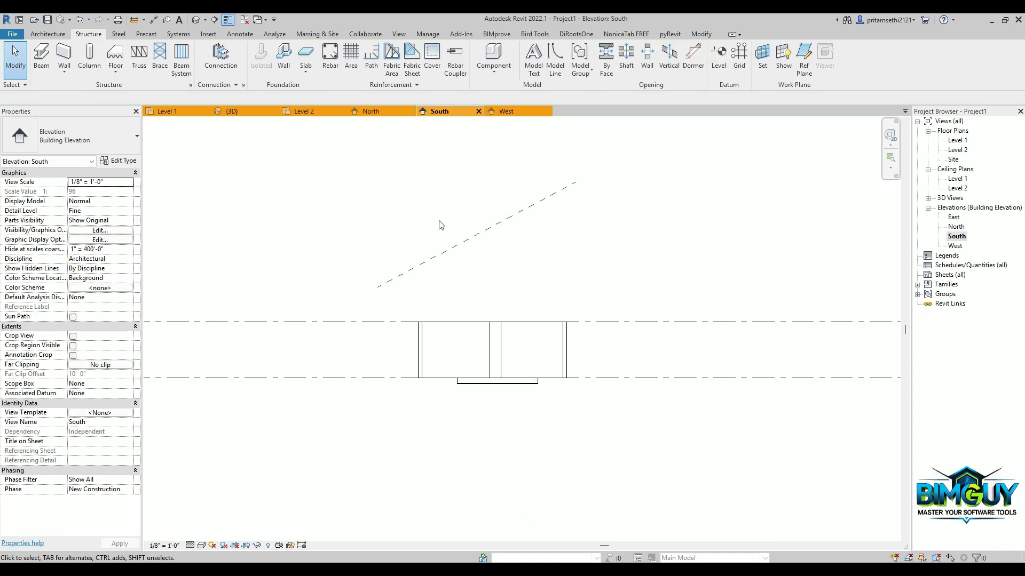
pyautogui.click(448, 255)
pyautogui.click(419, 225)
pyautogui.click(169, 111)
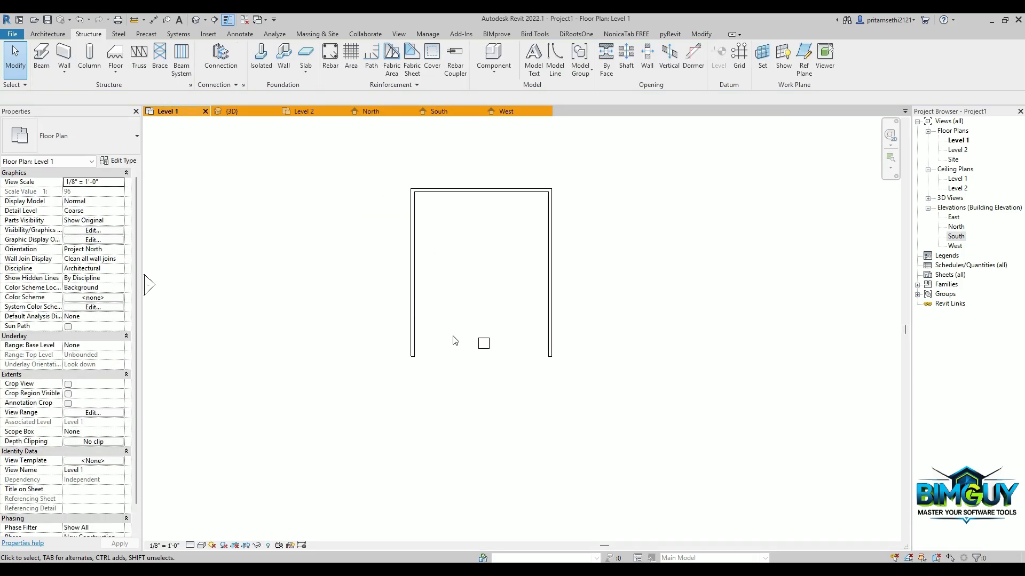
pyautogui.click(486, 348)
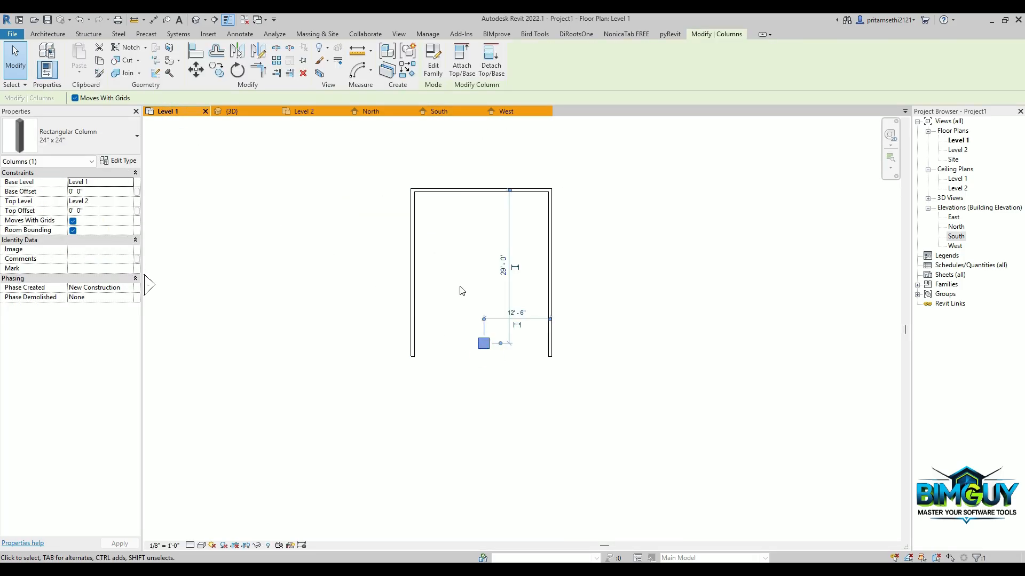
pyautogui.click(461, 302)
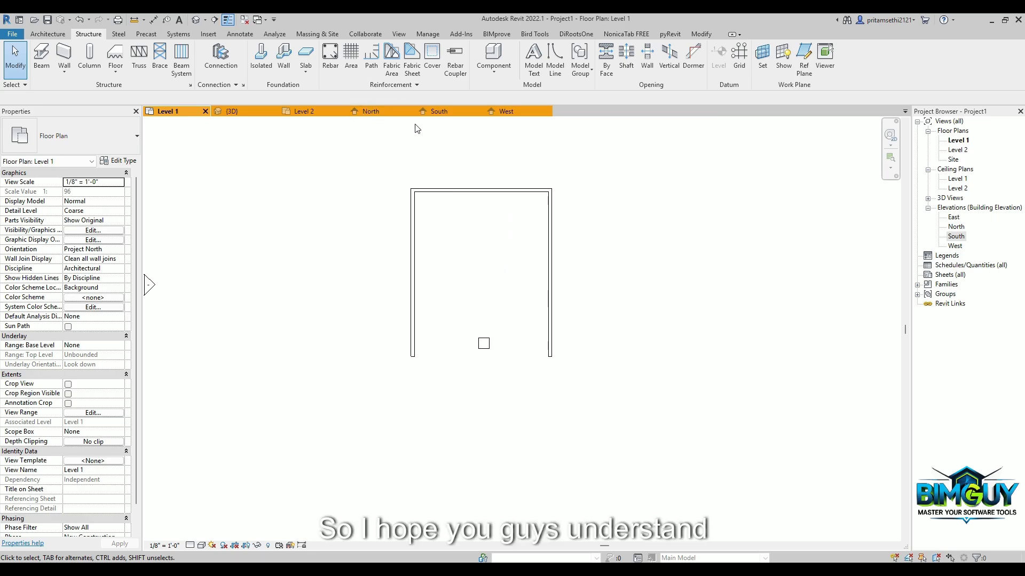
# Step: In the South elevation, attach the top of the column to the sloped reference plane
pyautogui.click(427, 113)
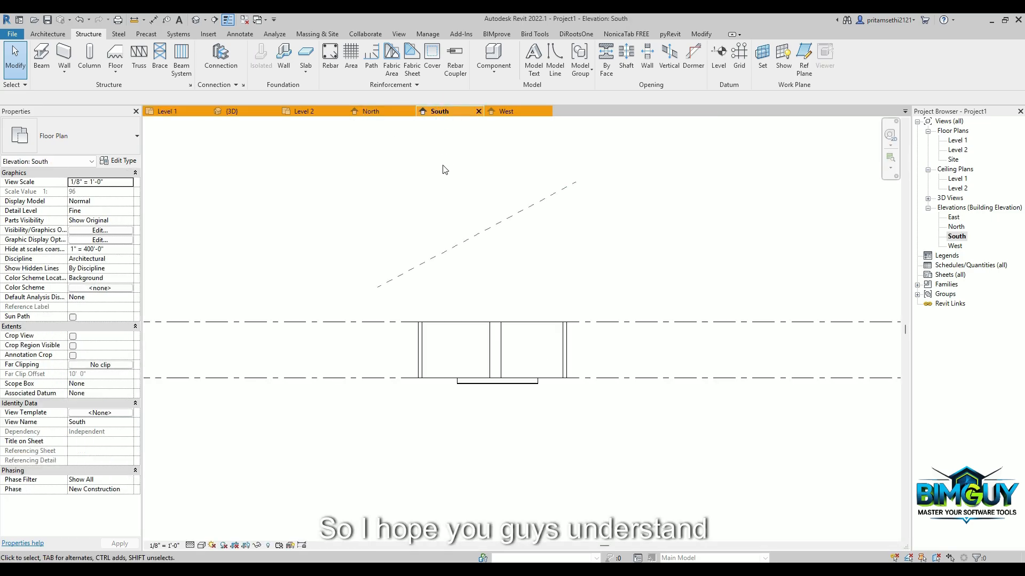
pyautogui.click(496, 357)
pyautogui.click(461, 59)
pyautogui.click(510, 218)
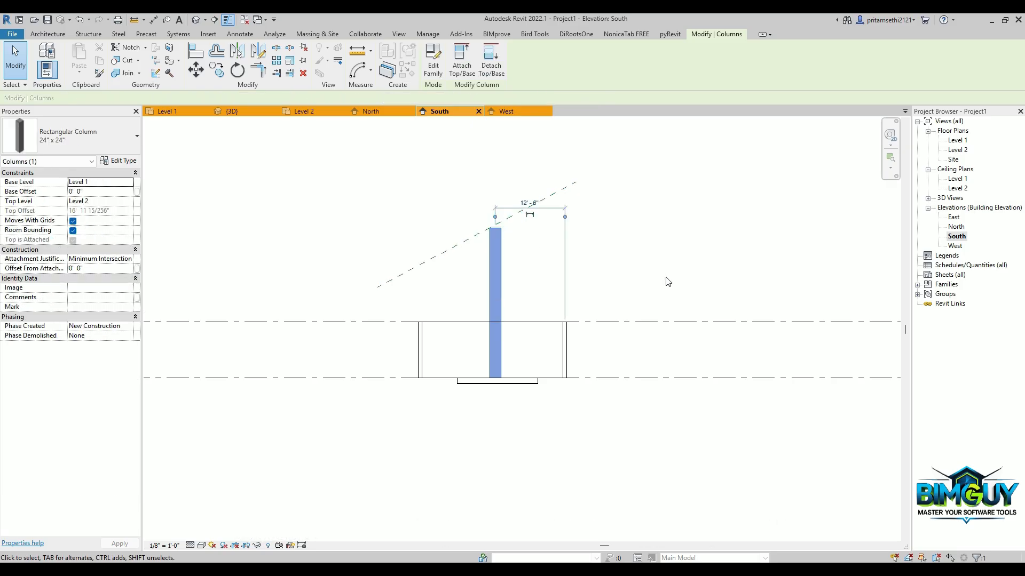
pyautogui.click(474, 317)
# Step: Examine the attached column beside the walls and beam in the 3D view
pyautogui.click(496, 289)
pyautogui.moveTo(502, 286); pyautogui.dragTo(525, 386, button='middle')
pyautogui.click(230, 114)
pyautogui.keyDown('shift'); pyautogui.moveTo(302, 201); pyautogui.dragTo(581, 371, button='middle'); pyautogui.keyUp('shift')
pyautogui.click(522, 383)
pyautogui.scroll(-5, 581, 370)
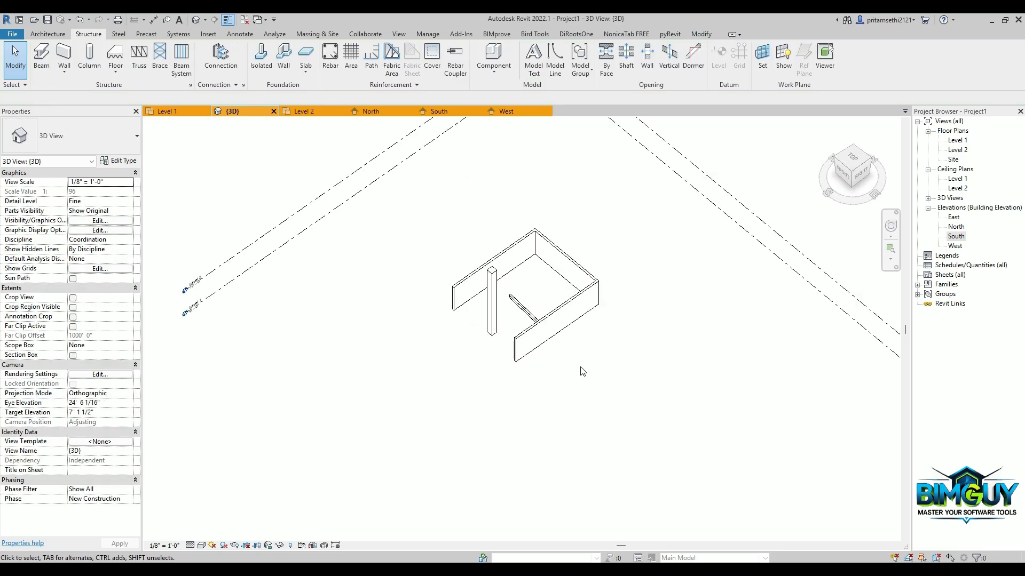